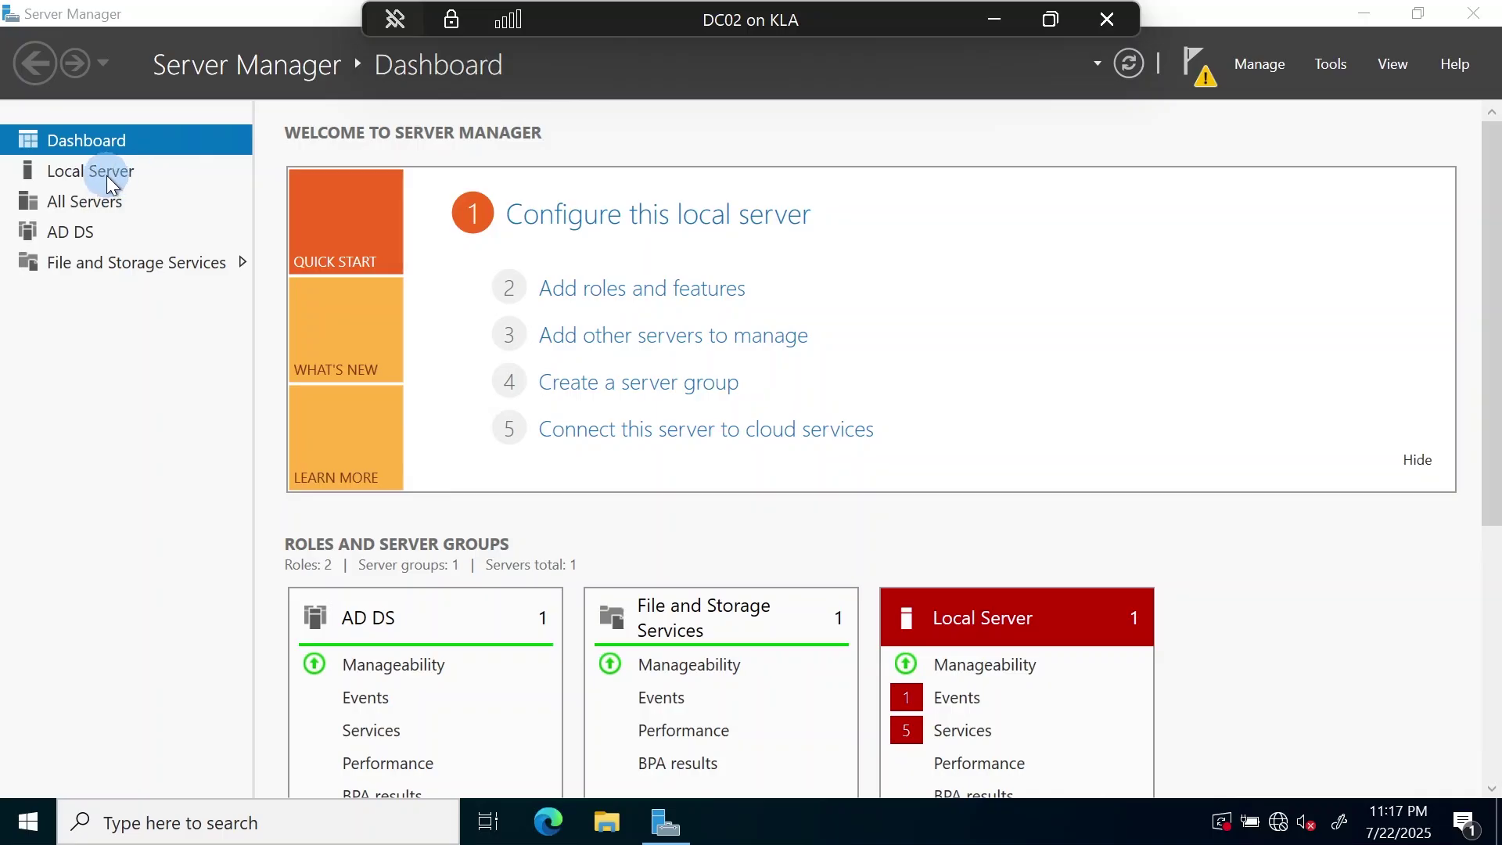
- Show DC02's Local Server page and open the Ethernet adapter's connection details
click(109, 180)
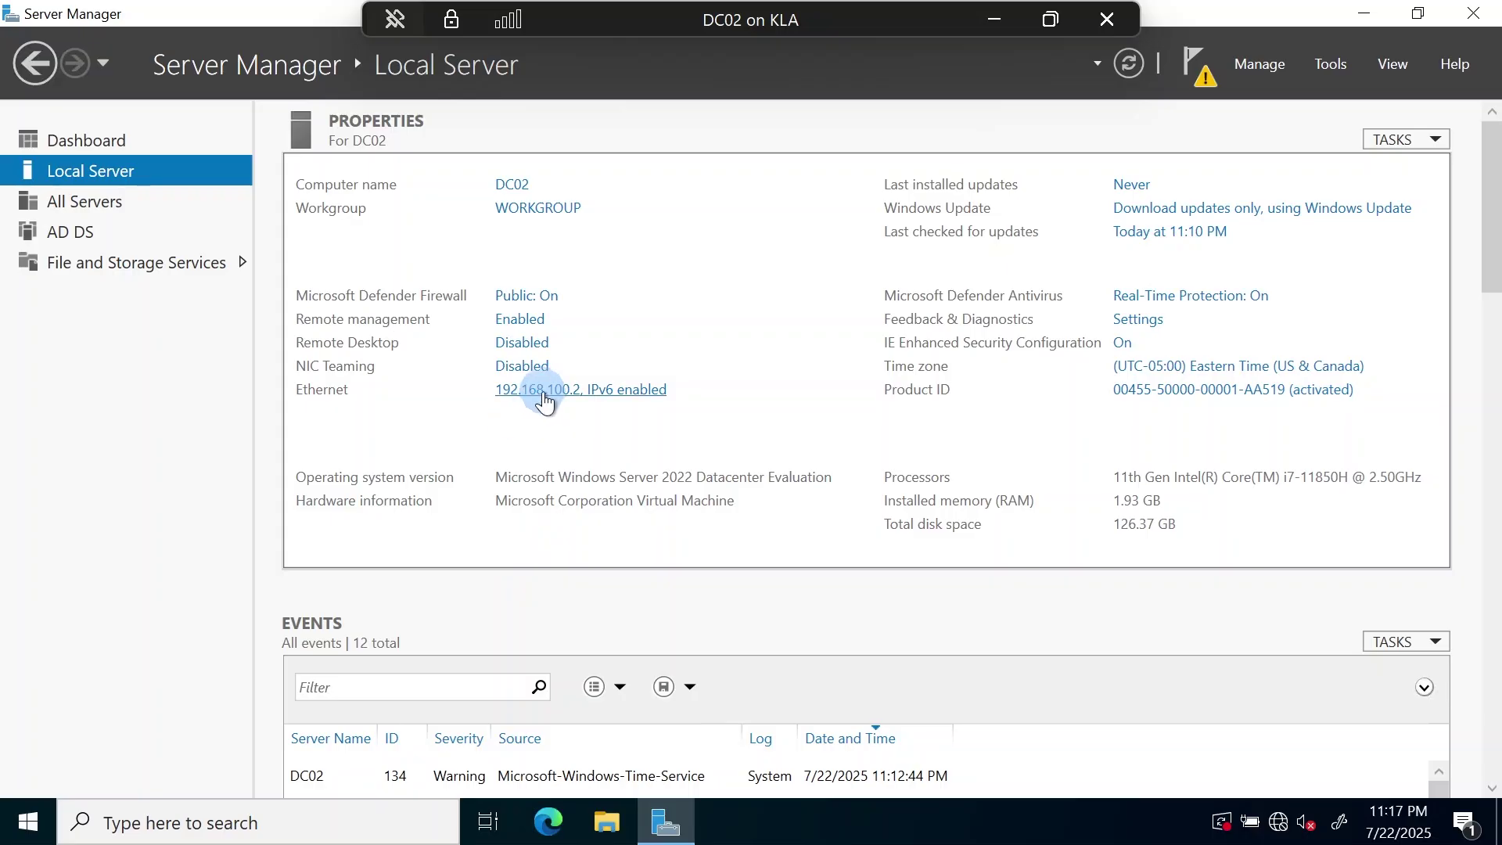
click(546, 391)
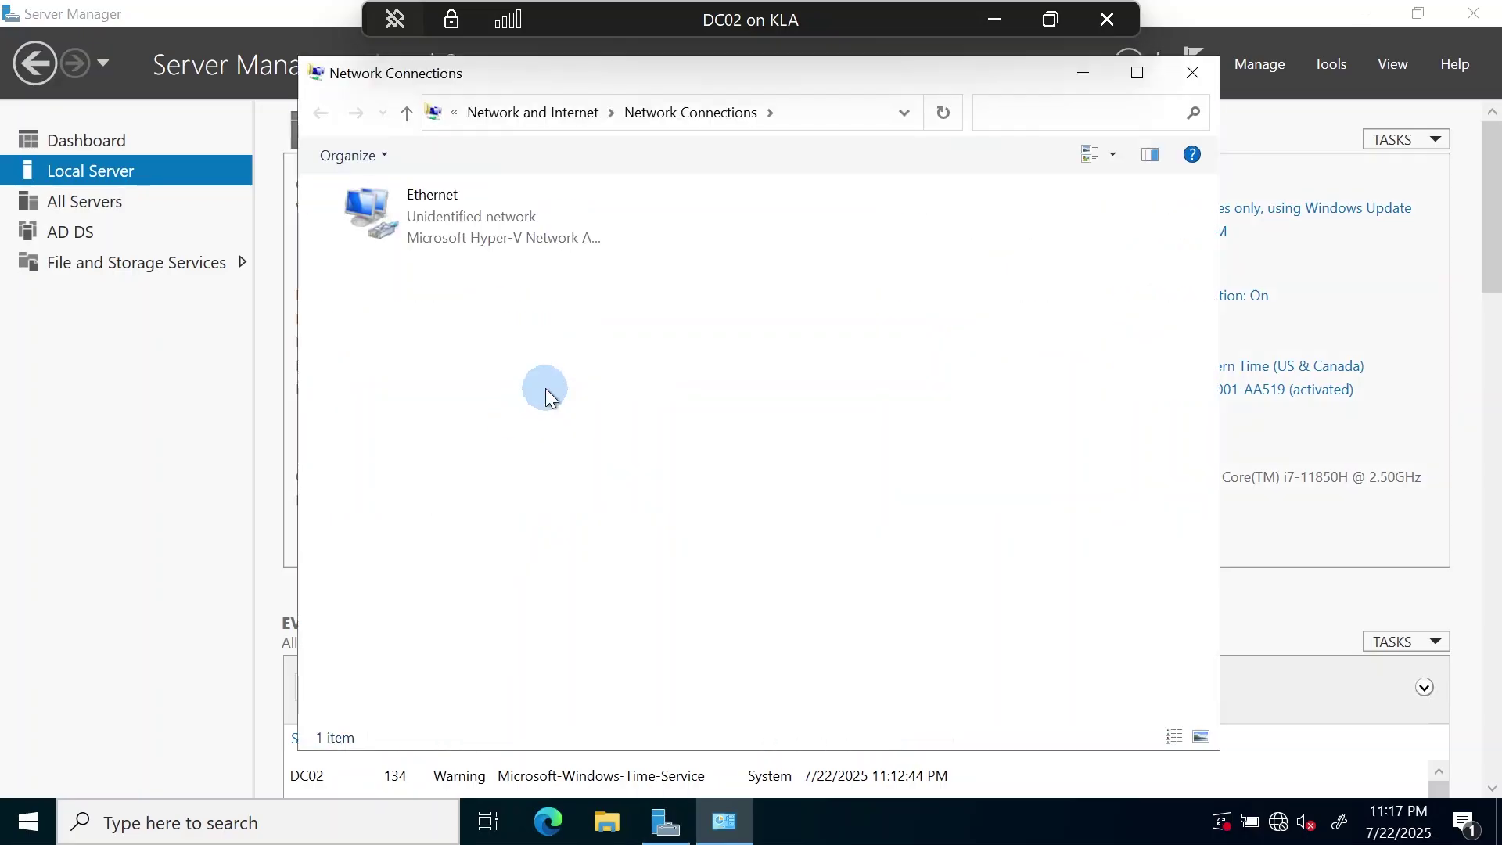
click(450, 220)
double_click(447, 214)
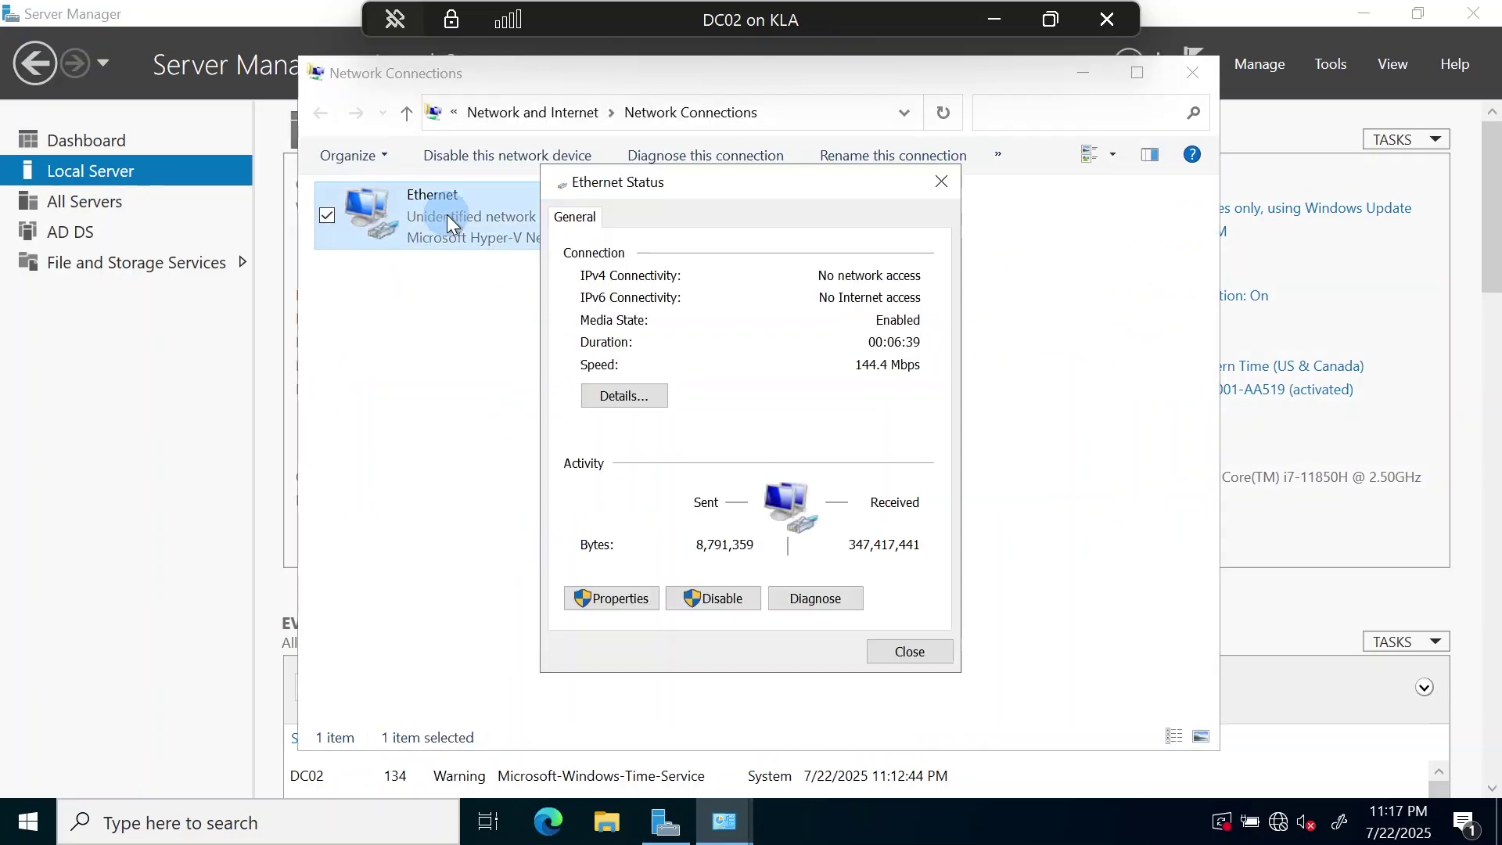
click(641, 404)
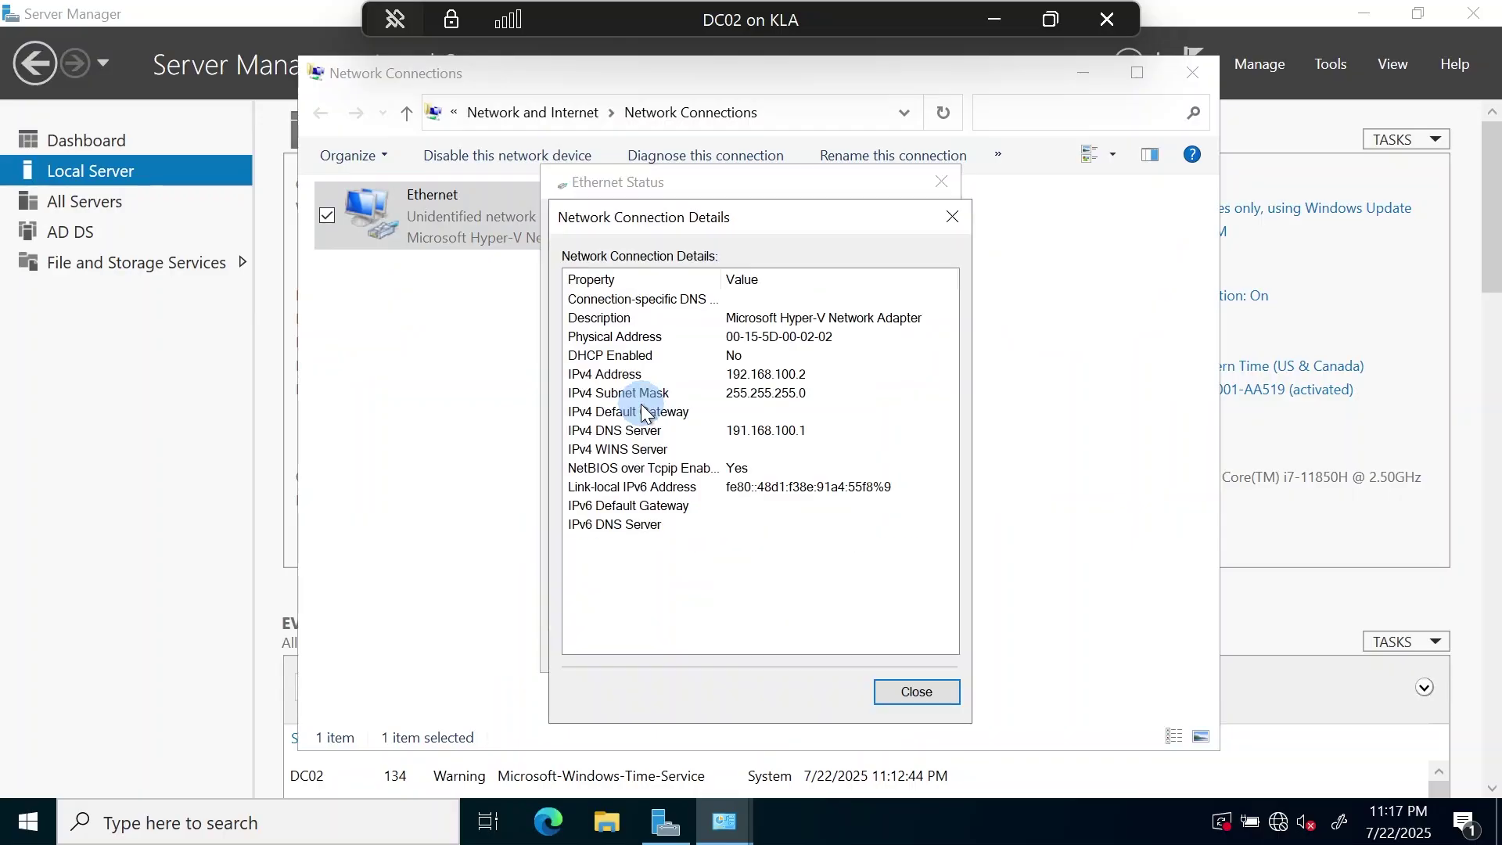
- Check the IPv4 address, subnet mask and DNS server, then close the network windows
click(787, 373)
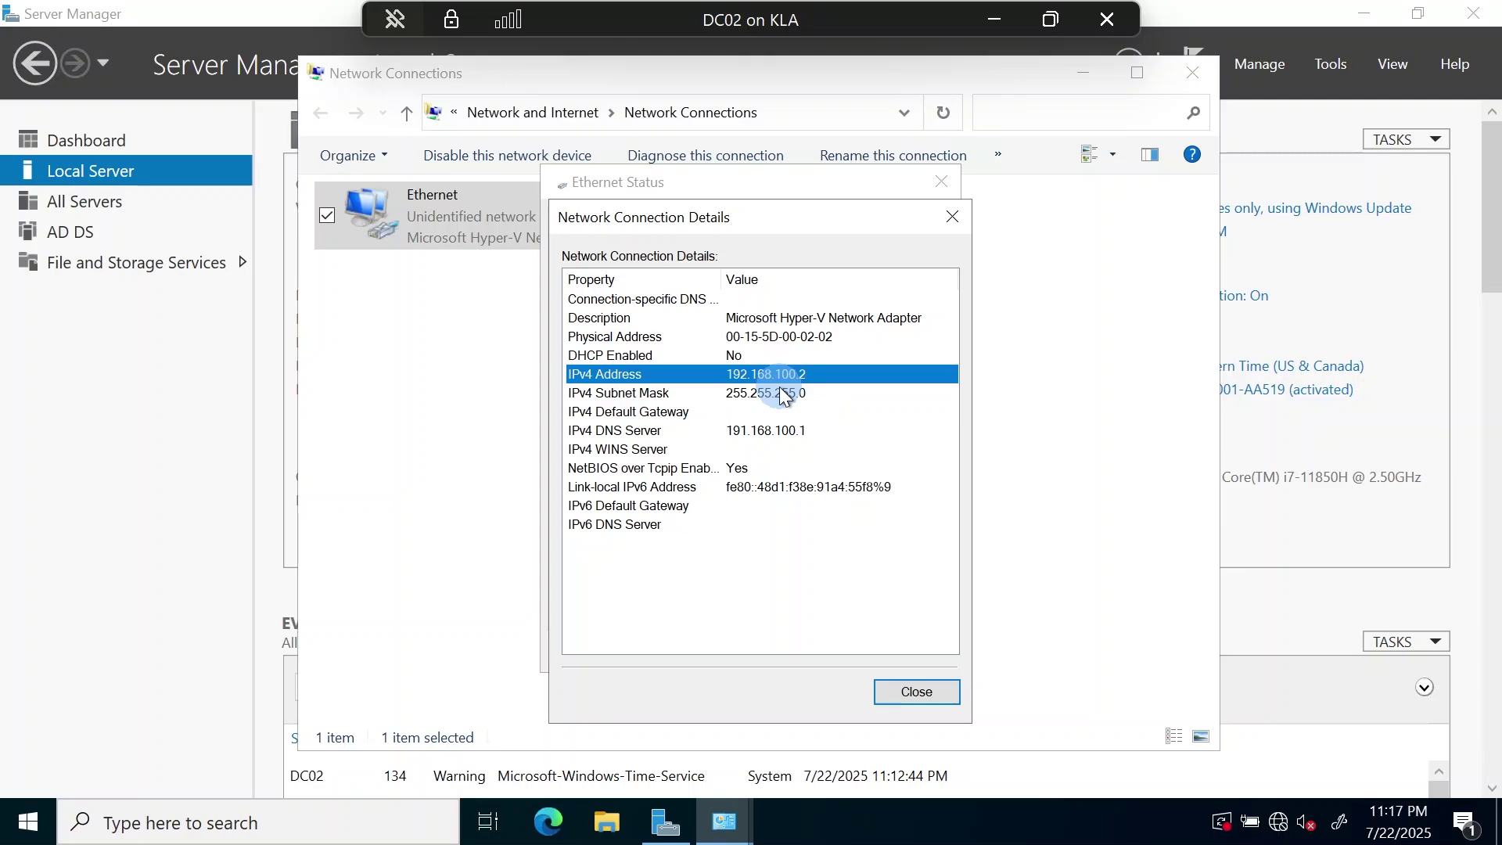
click(778, 396)
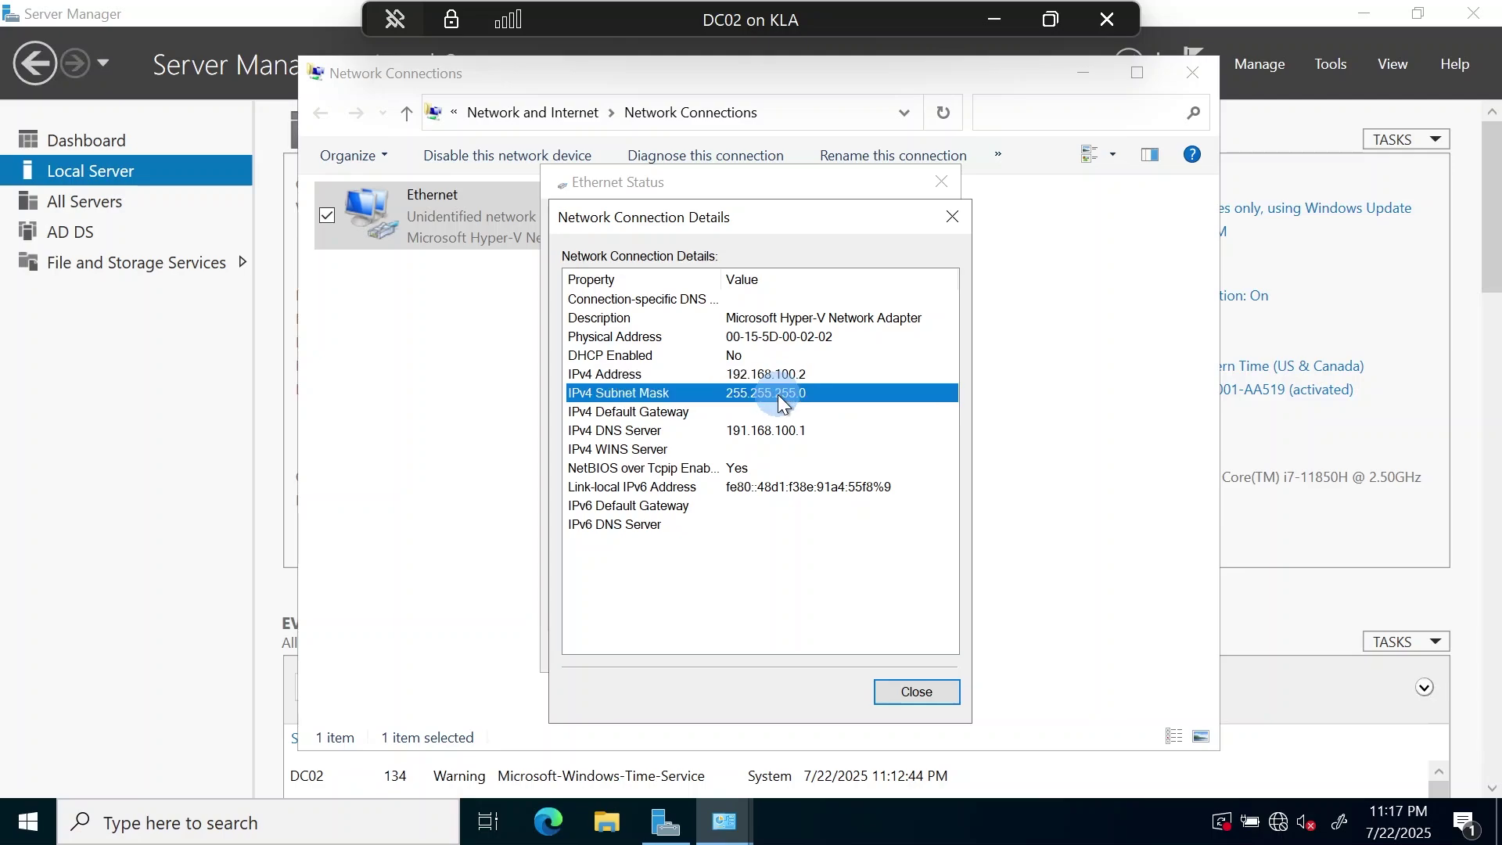
click(694, 433)
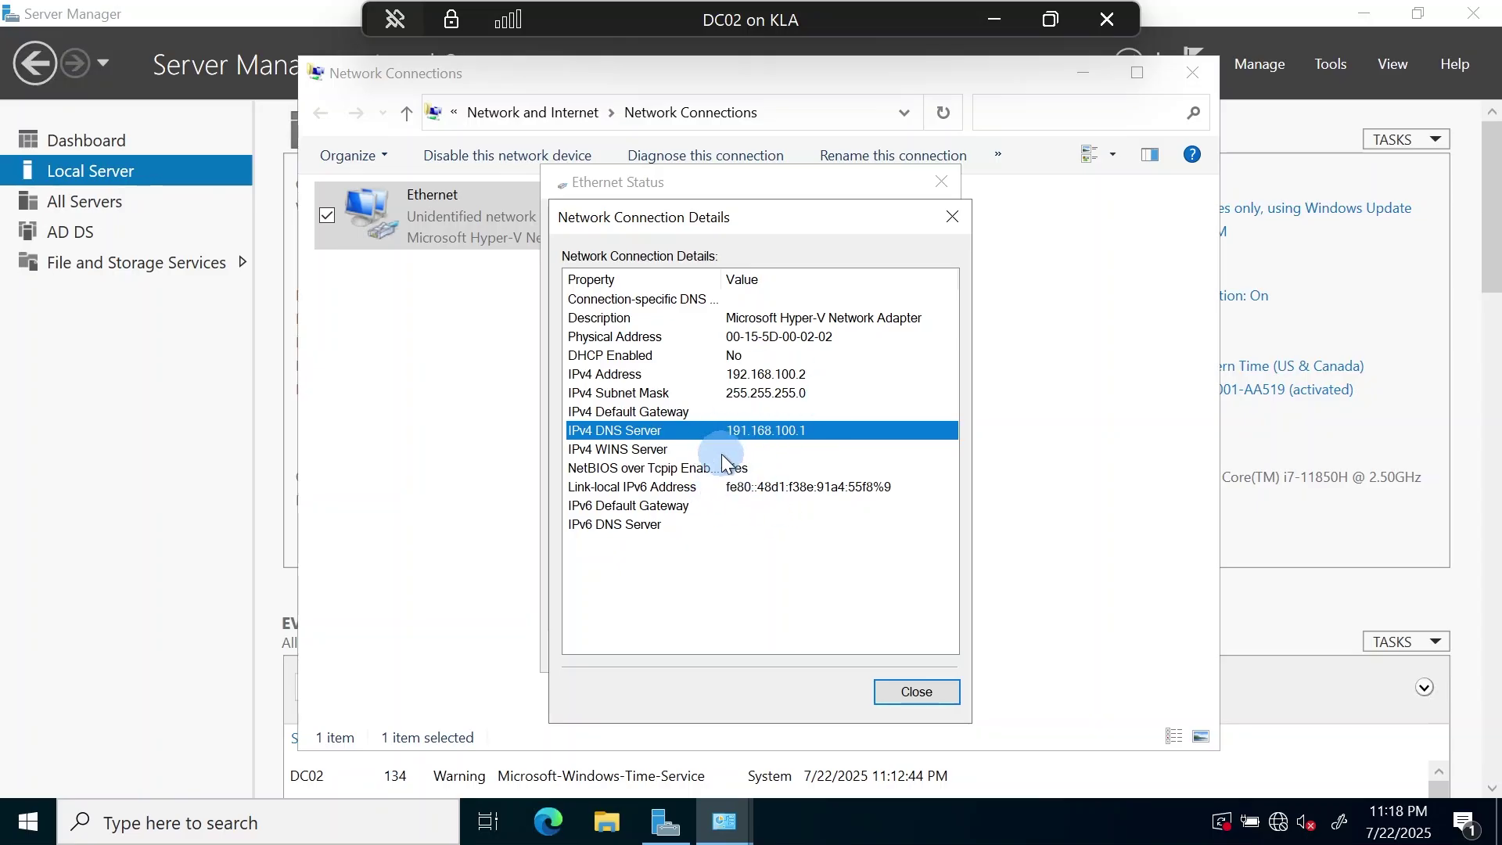
click(905, 688)
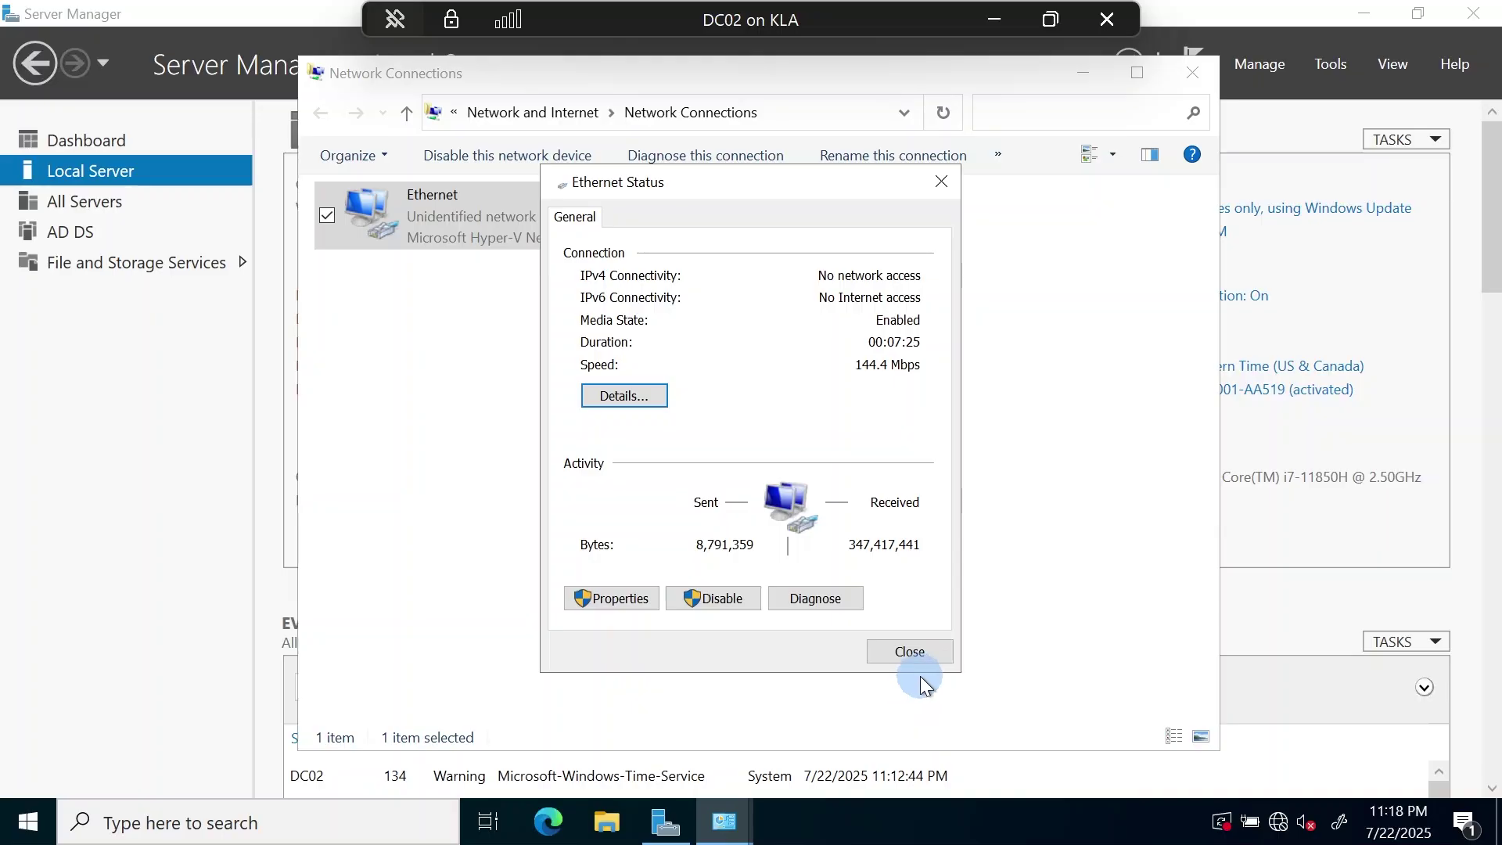
click(912, 653)
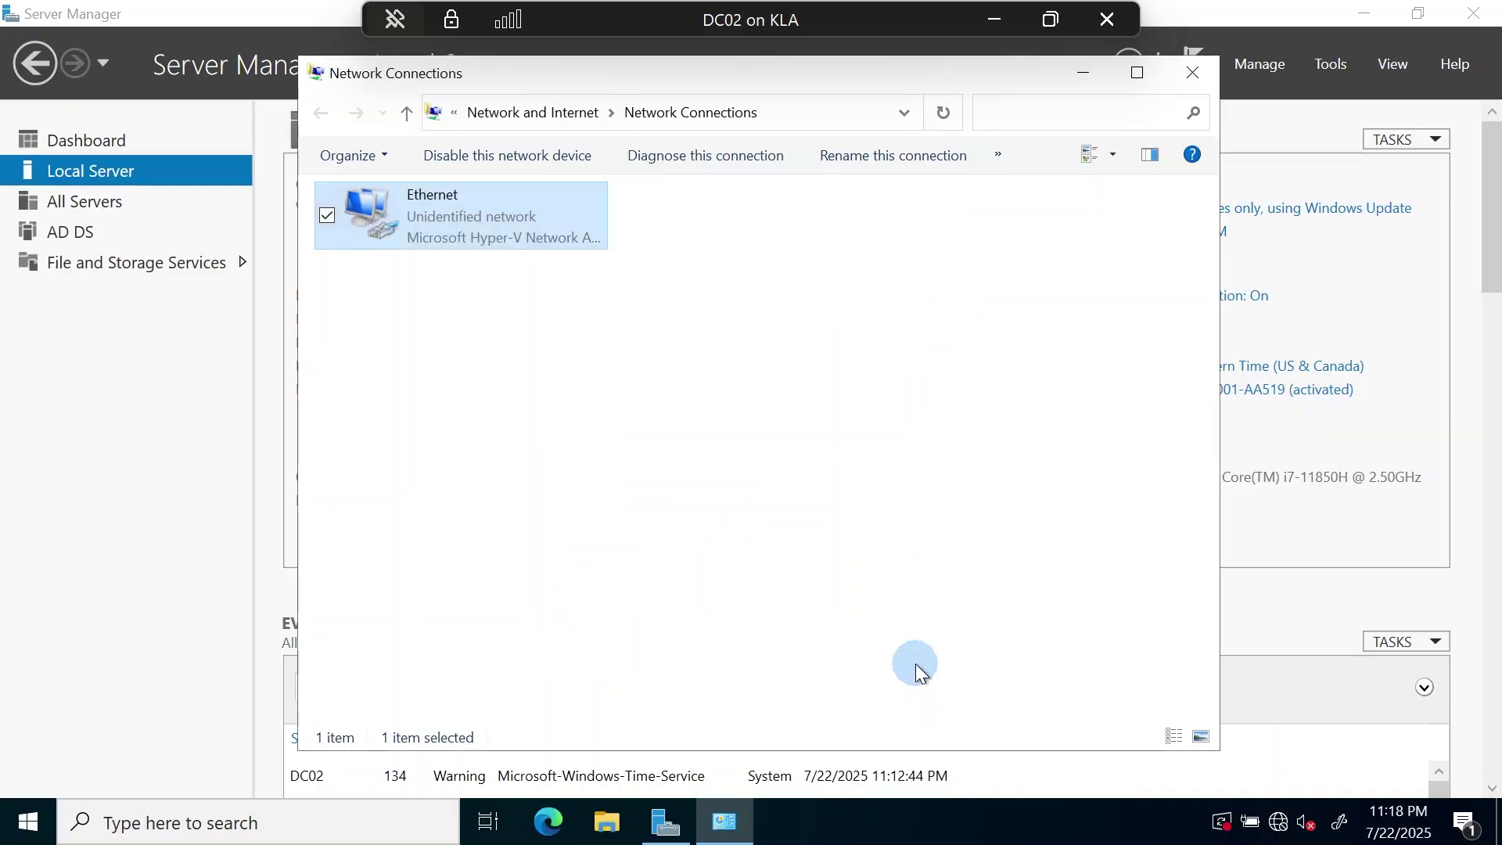
click(1197, 73)
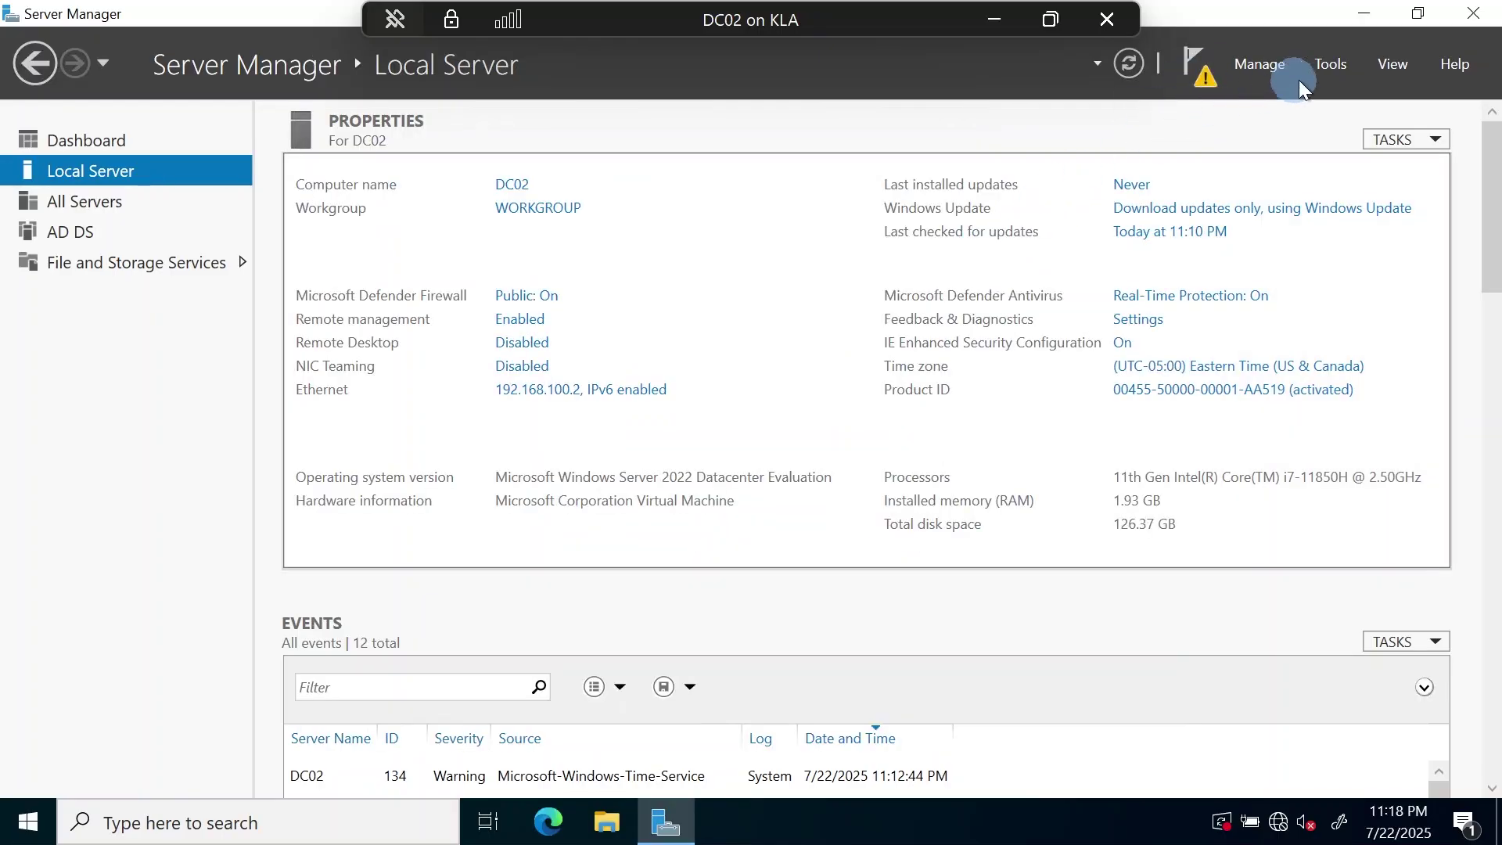
- Dismiss the Manage menu and show the post-deployment notice that DC02 needs AD DS configuration
click(1267, 68)
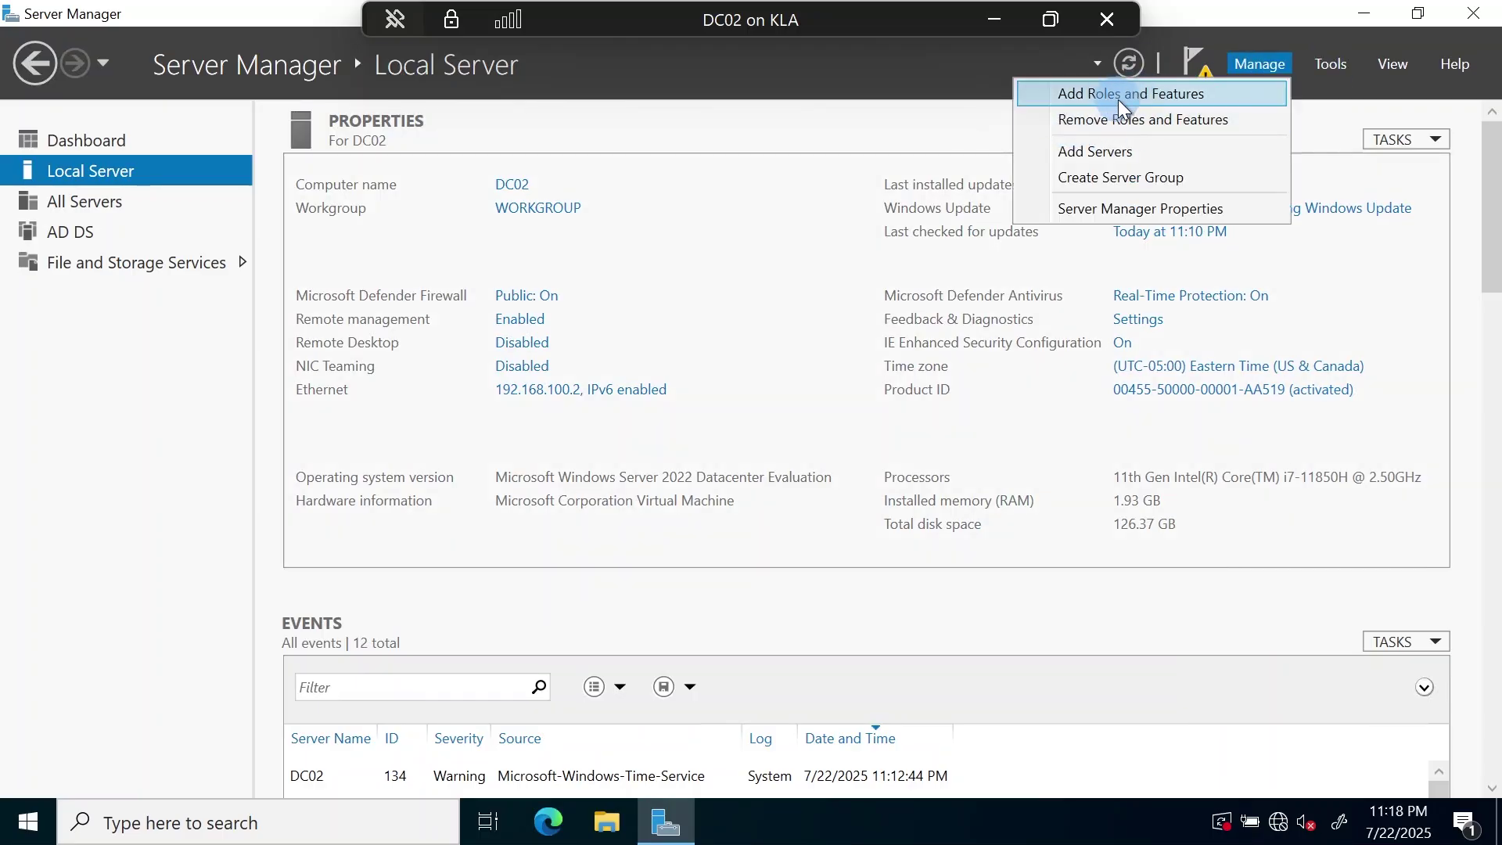
click(1219, 26)
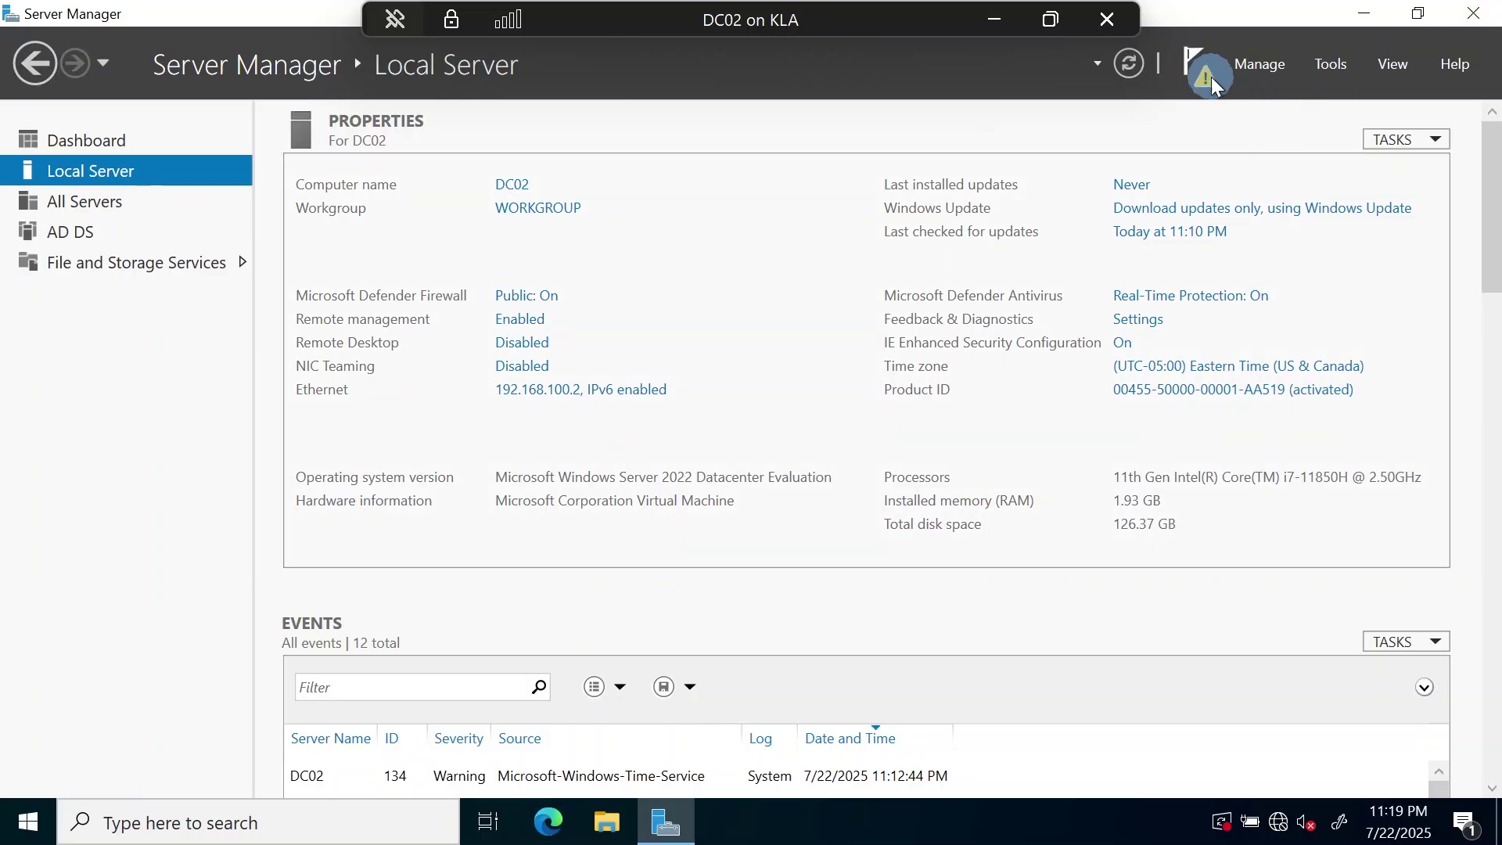
click(1193, 65)
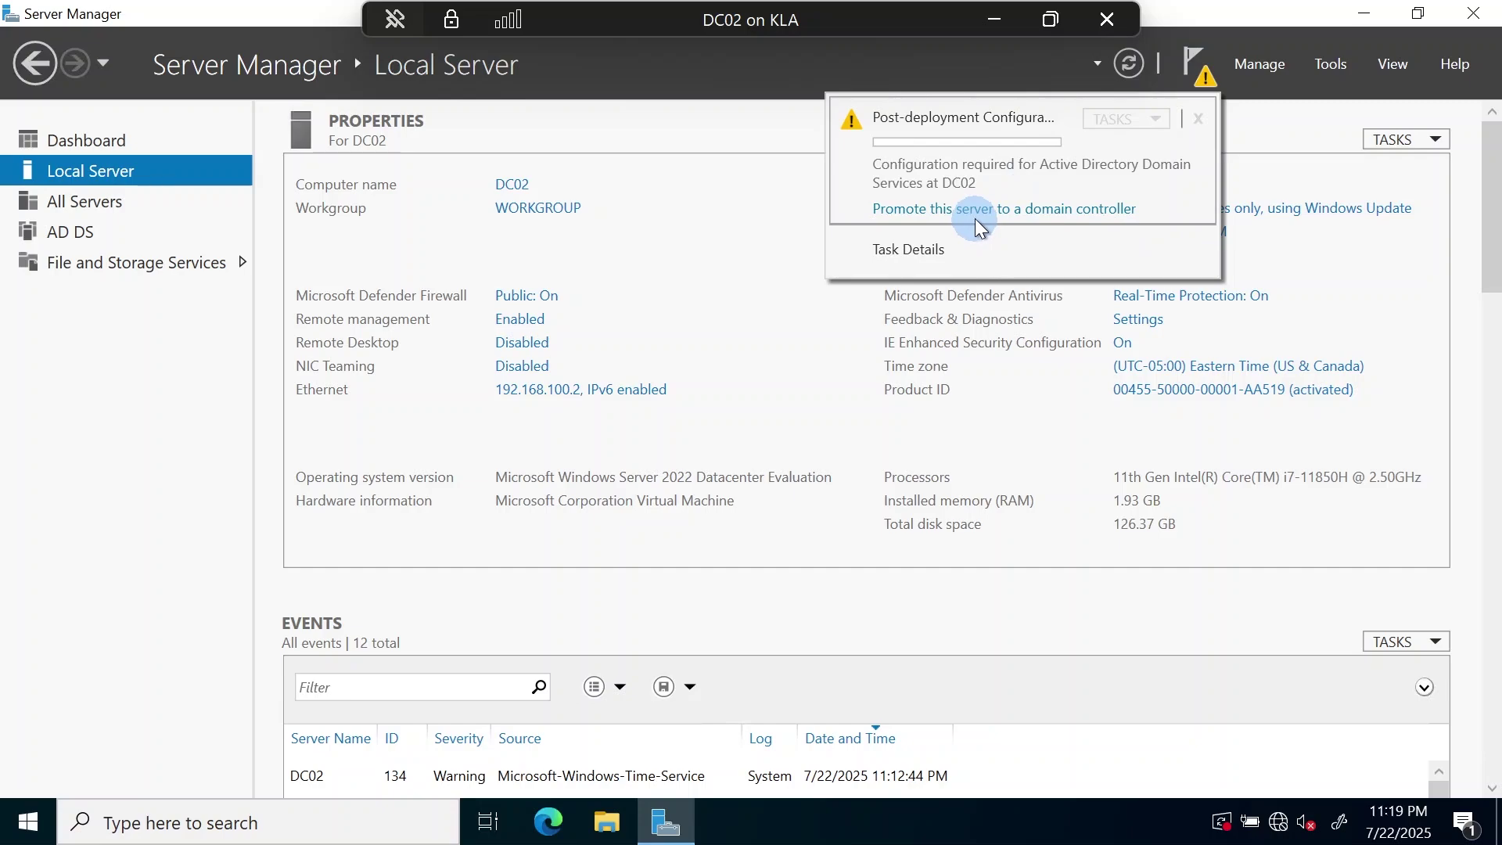
- Start the AD DS wizard to add a domain controller to kla.local and request deployment credentials
click(976, 225)
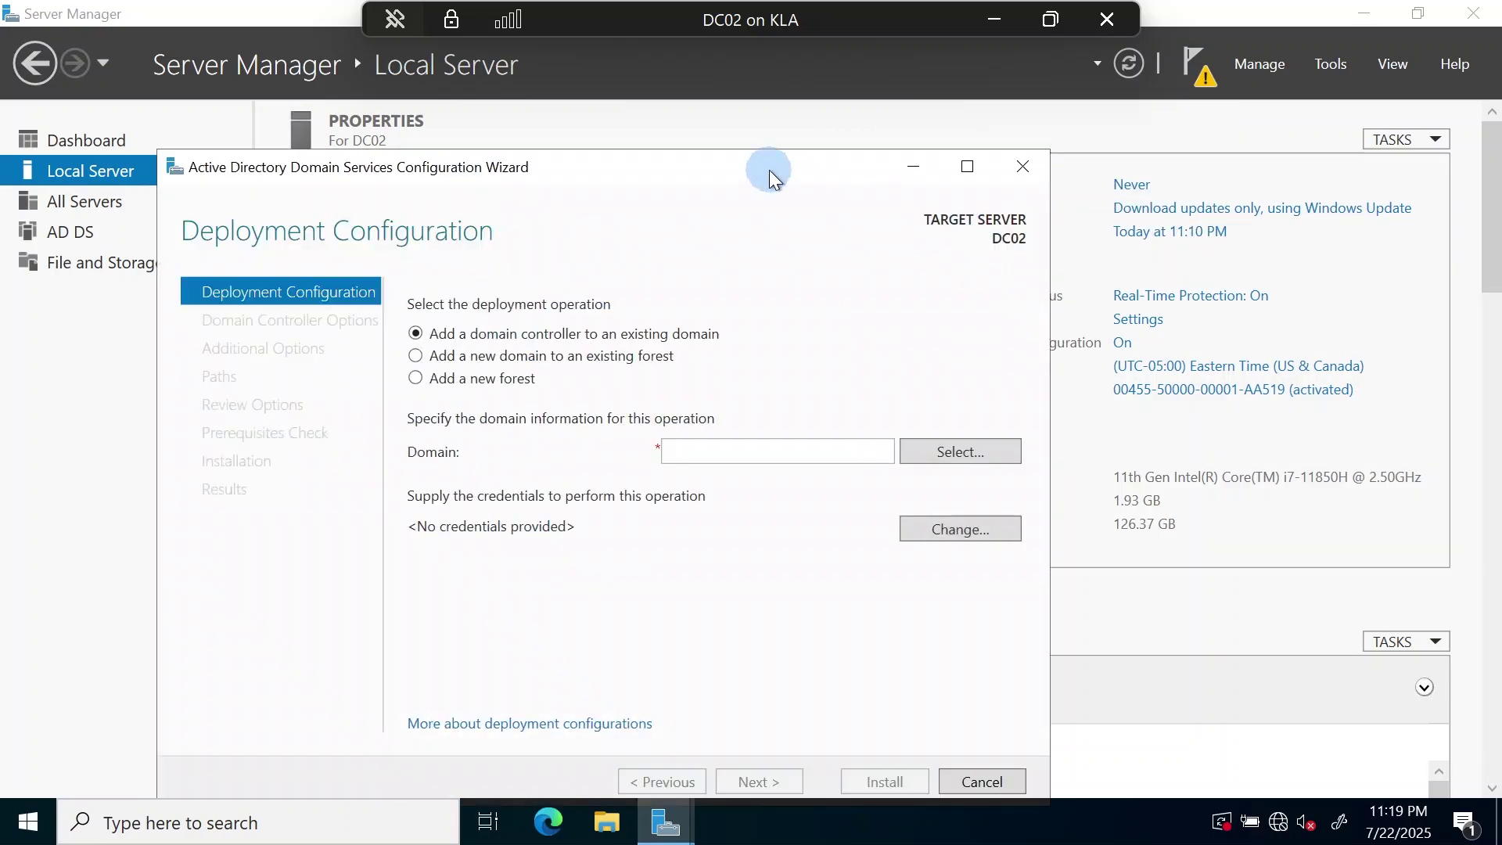
drag(768, 171, 835, 71)
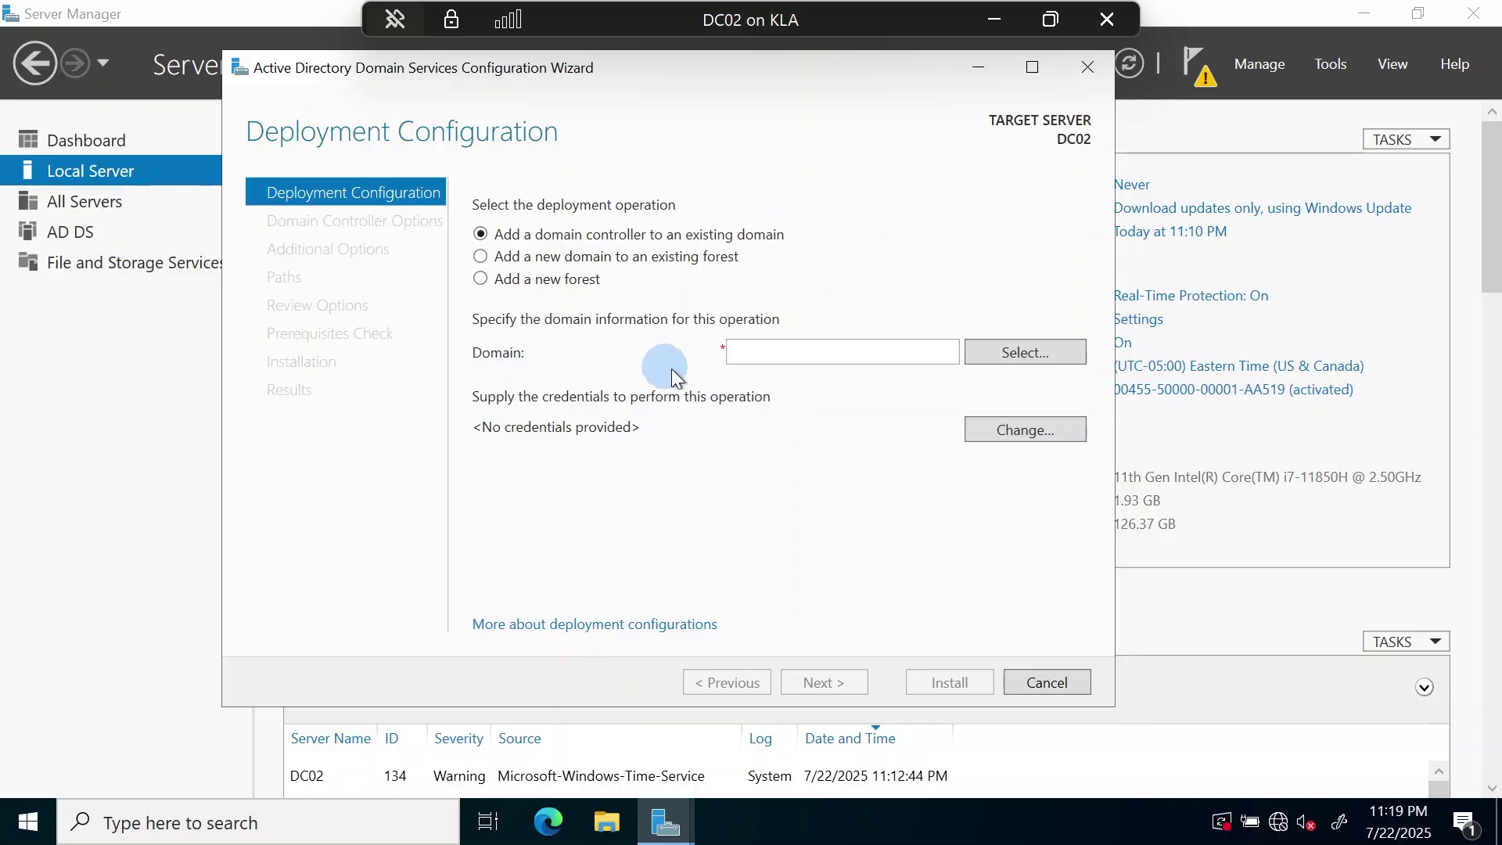
click(832, 352)
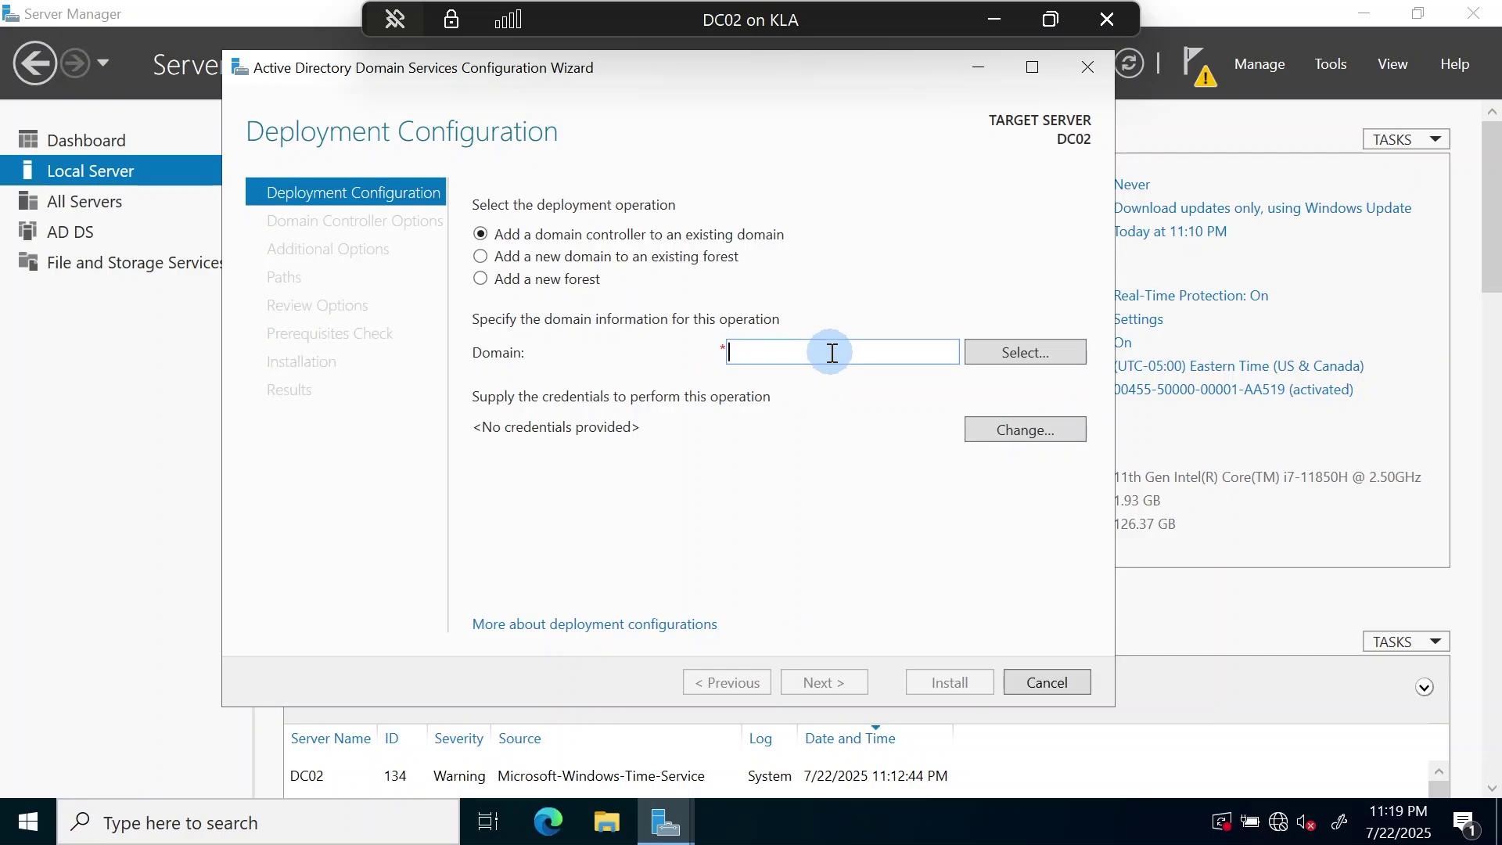
text(kla.local)
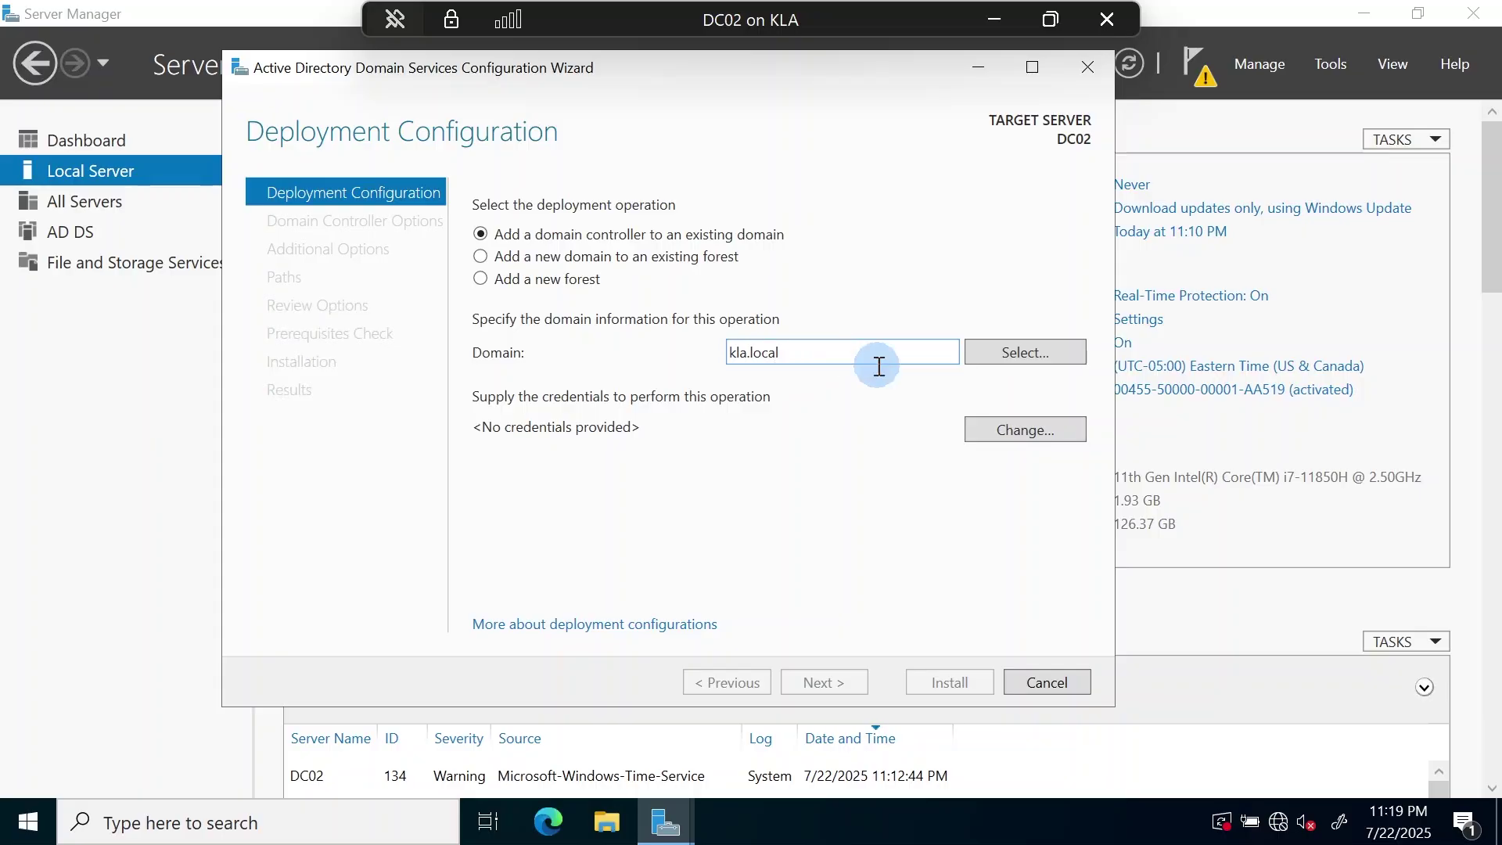
click(1011, 435)
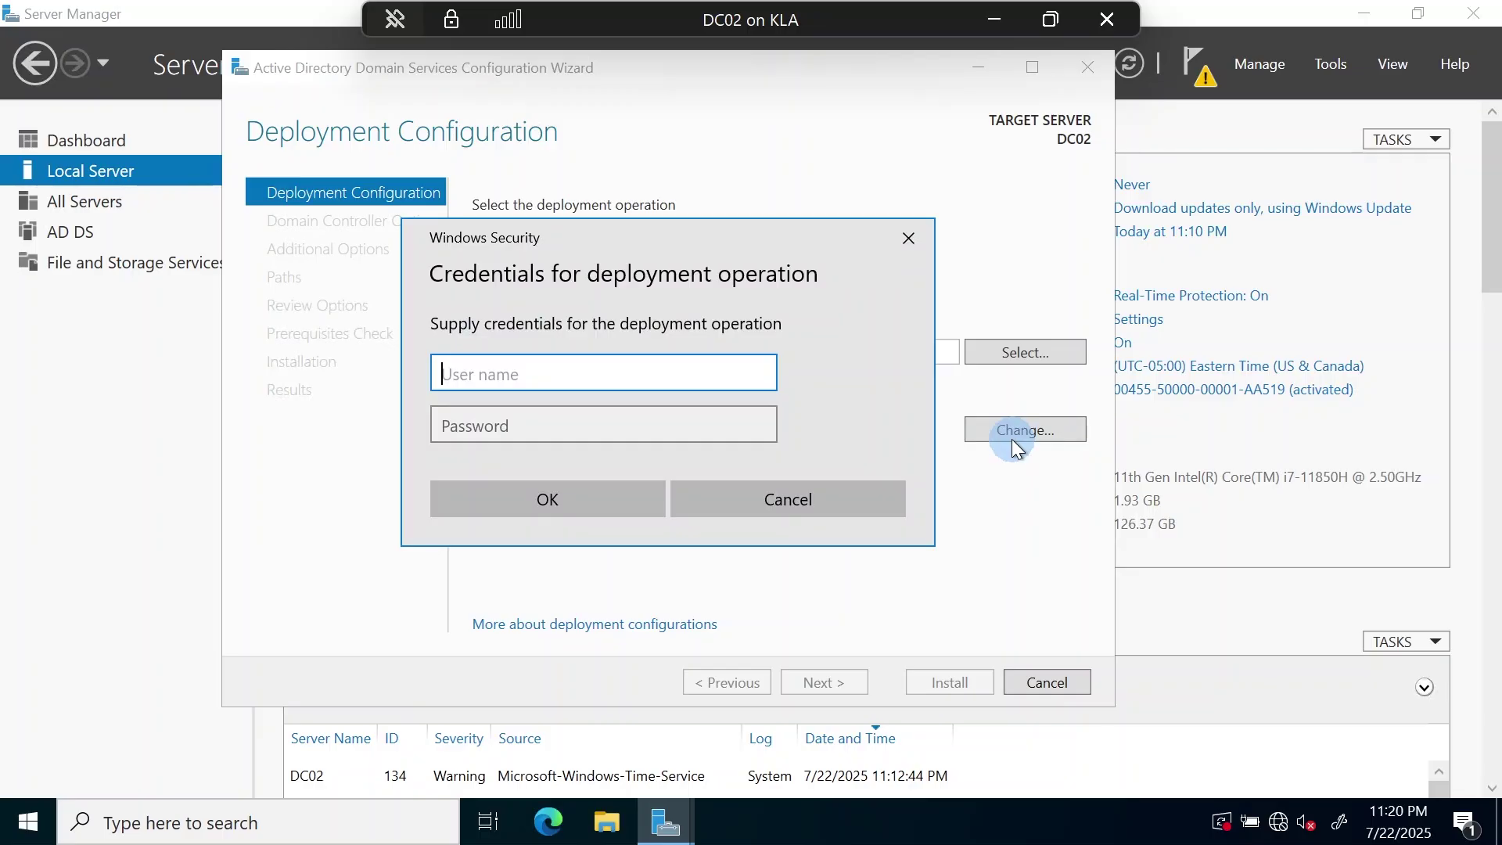
- Enter the kla domain account's user name and password, correcting typos and turning off Caps Lock
text(kla)
text(\)
text(administra)
key(BackSpace)
key(BackSpace)
key(BackSpace)
key(BackSpace)
key(BackSpace)
key(BackSpace)
key(BackSpace)
key(BackSpace)
key(BackSpace)
key(BackSpace)
text(louise)
key(Tab)
text(••••••)
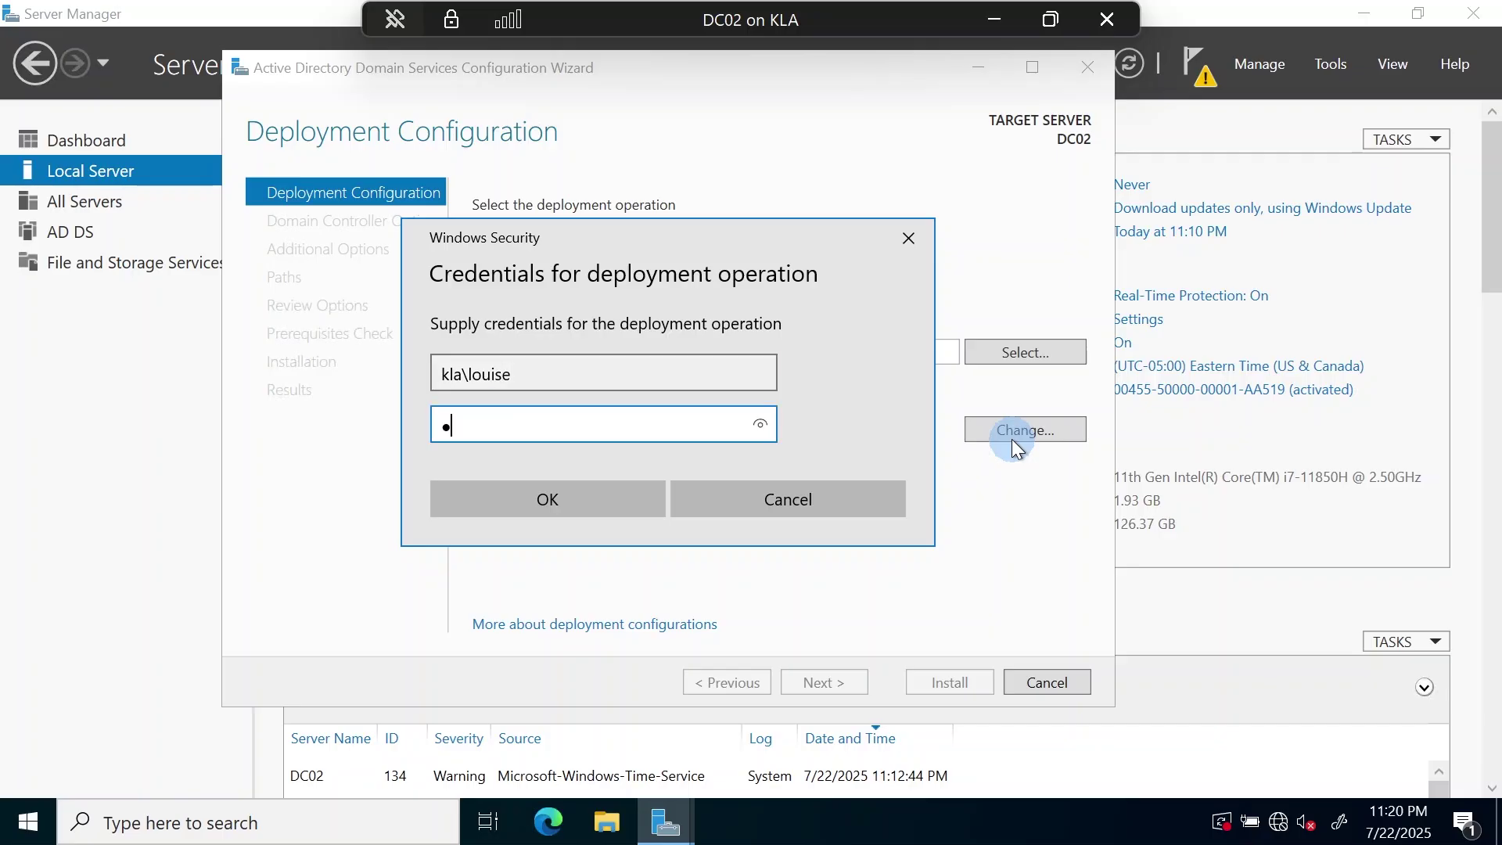
text(•)
key(Caps_Lock)
text(•••)
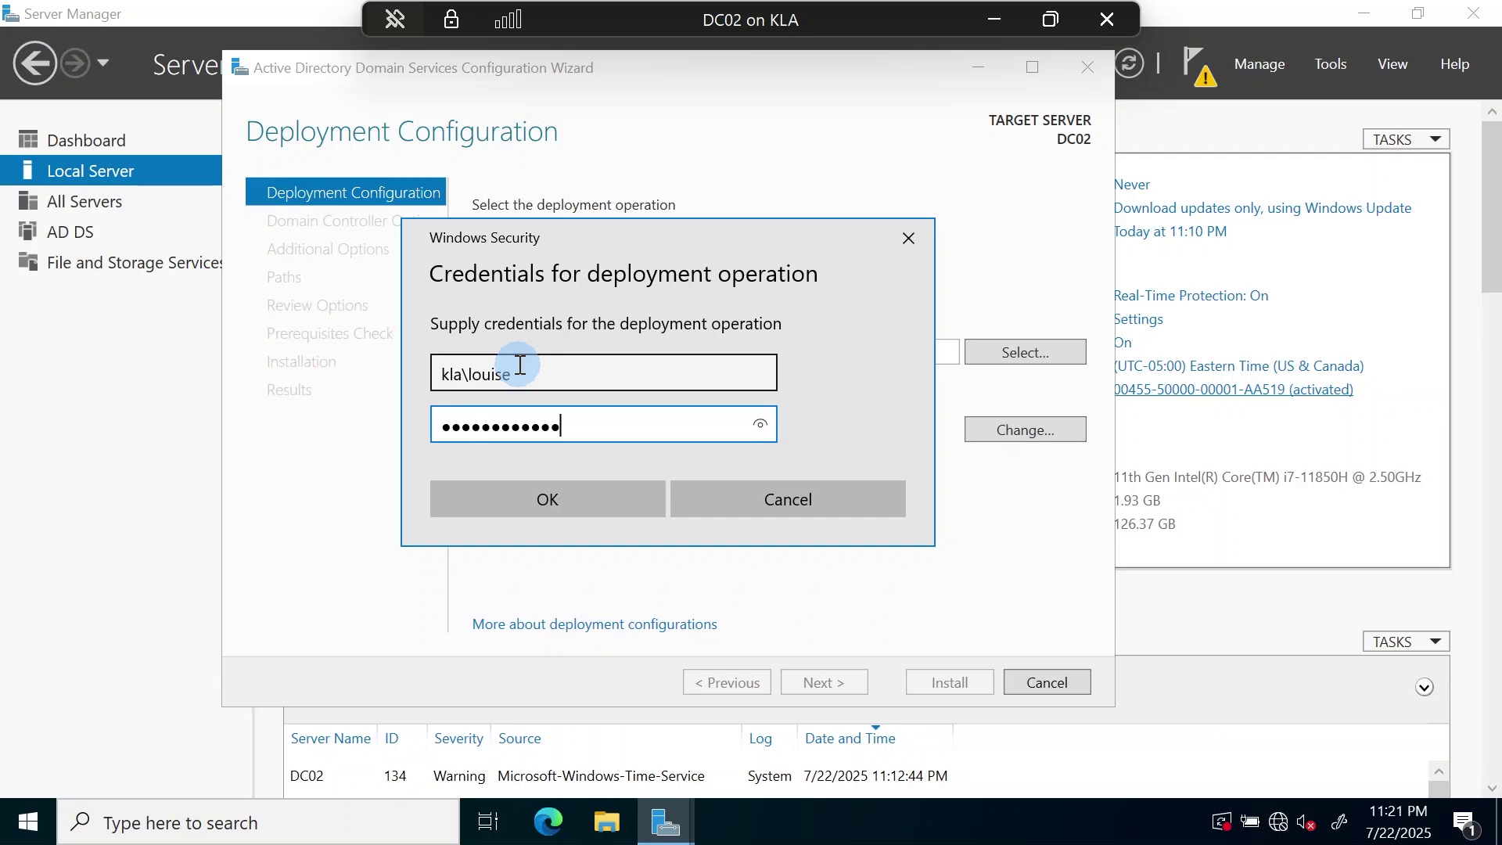
- Submit the domain credentials, recheck the user name and confirm them for the deployment
click(557, 503)
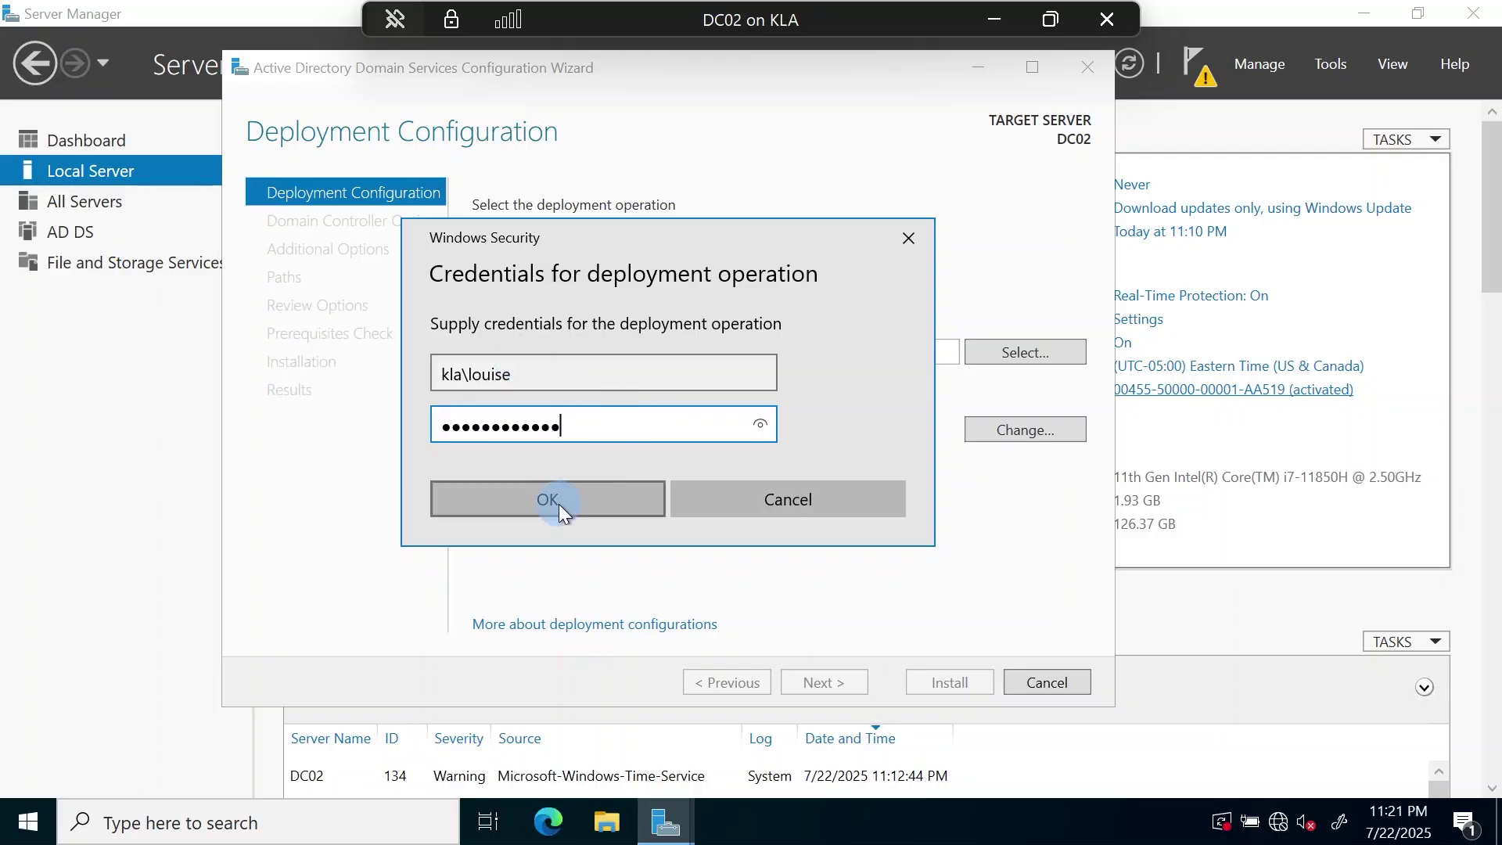
click(452, 378)
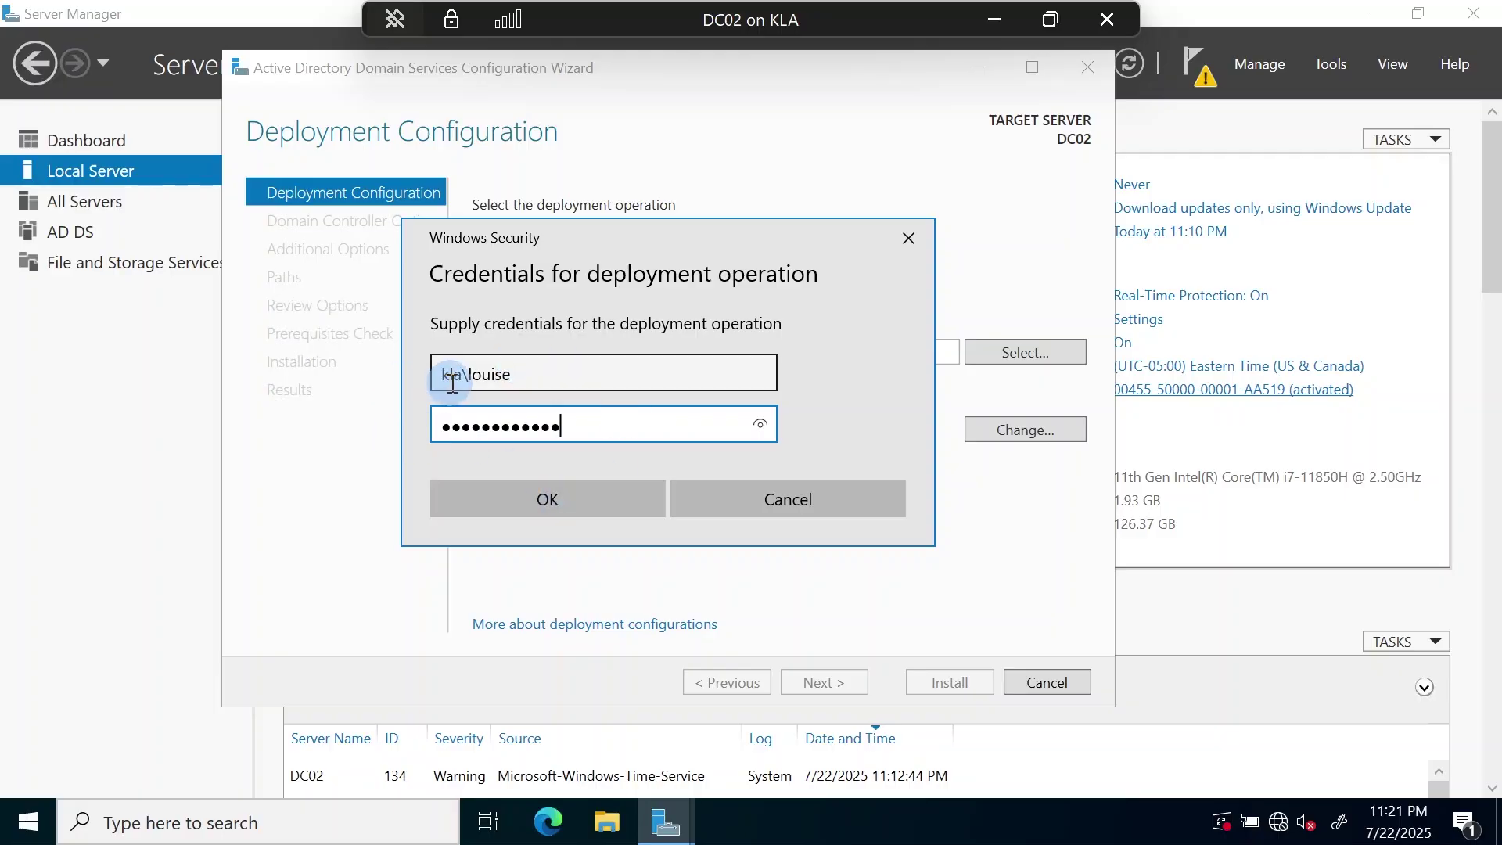
click(509, 486)
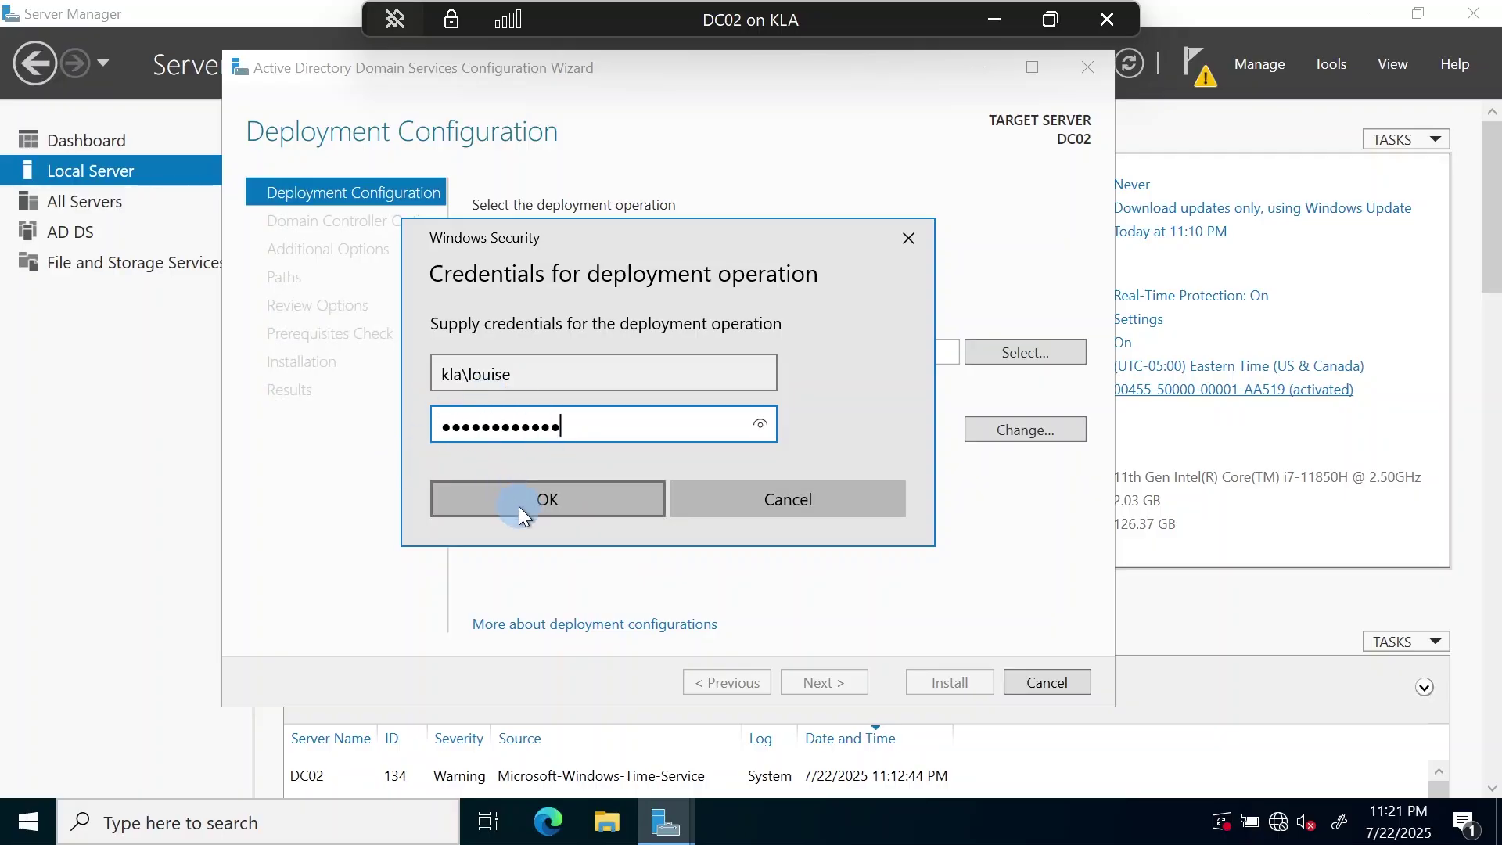
click(519, 506)
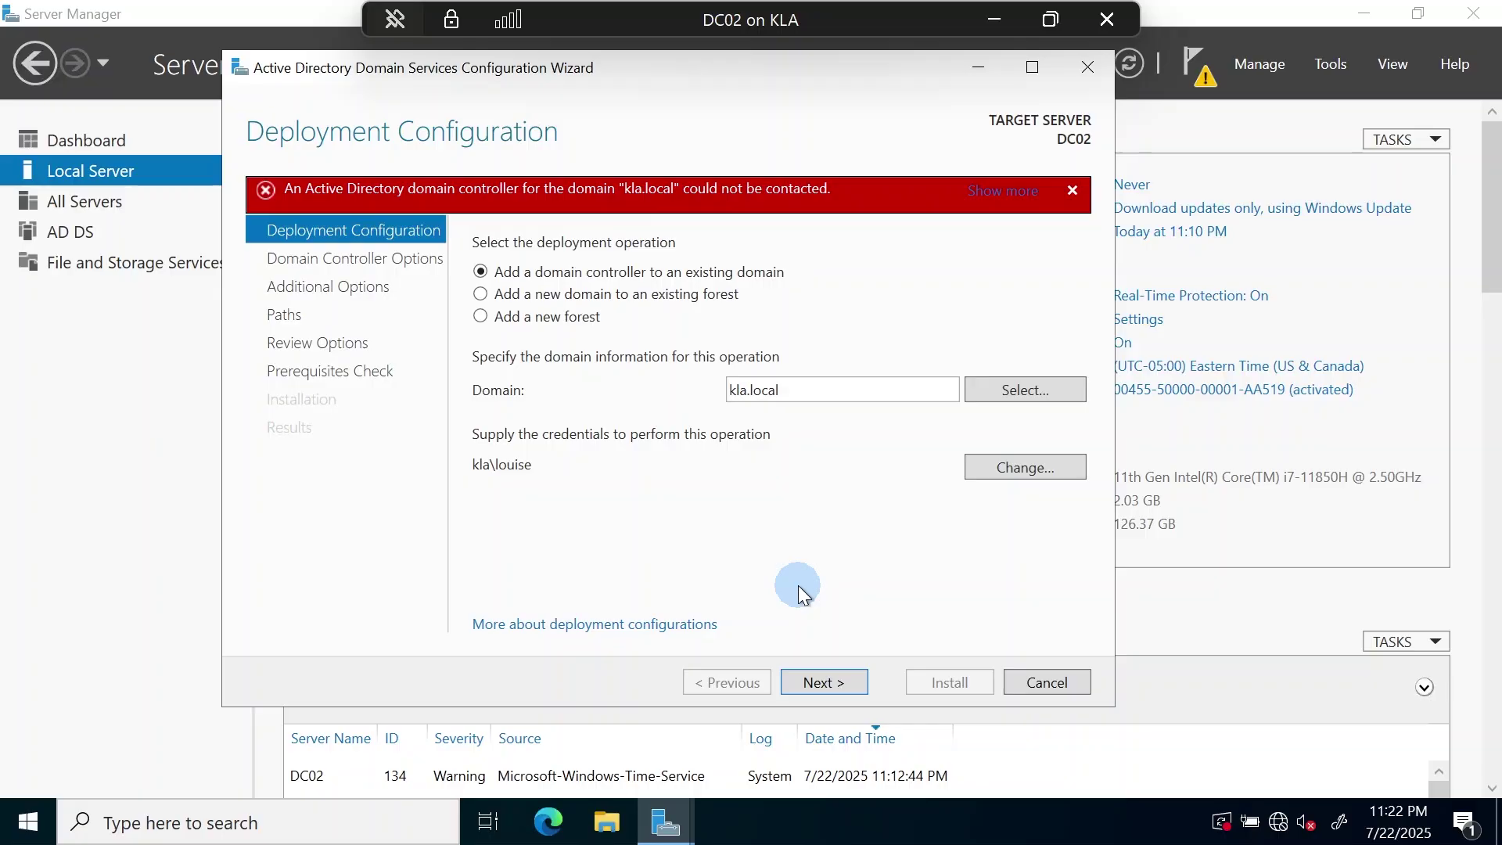
- Restore the DC02 virtual machine window from full-screen view
click(1050, 19)
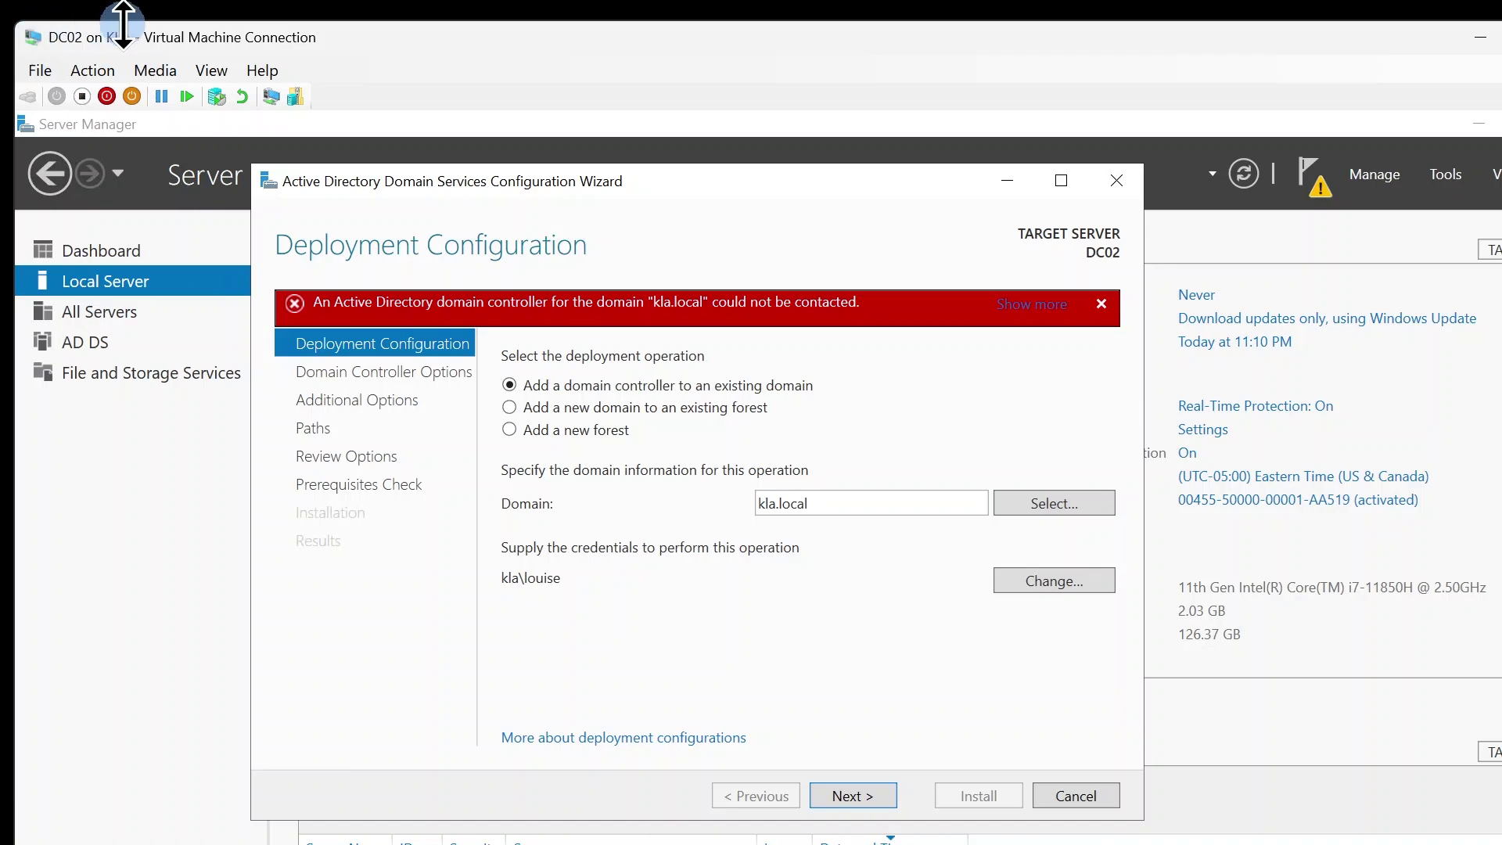
click(24, 69)
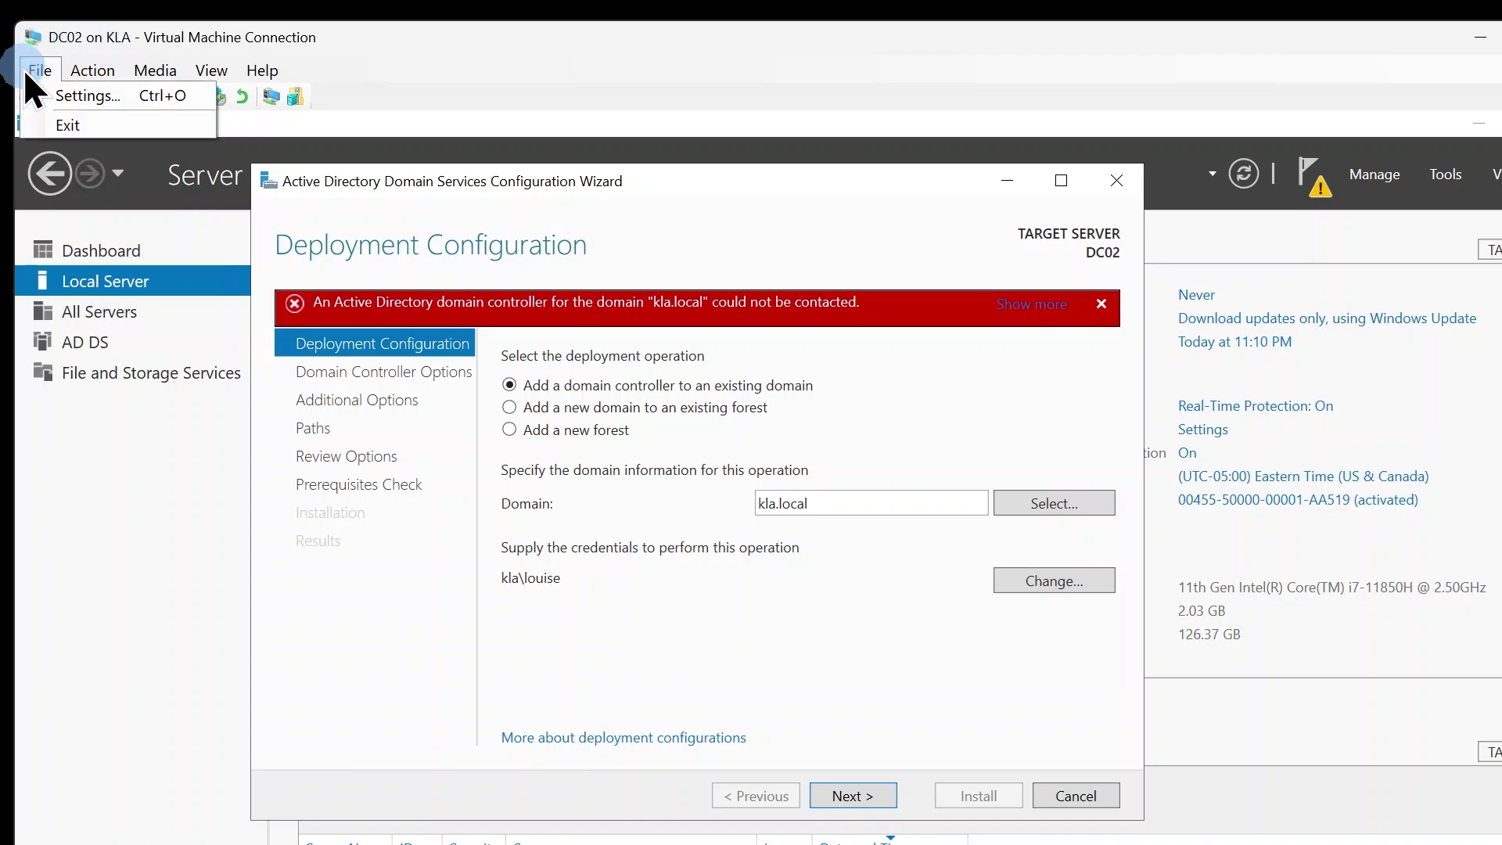
click(94, 96)
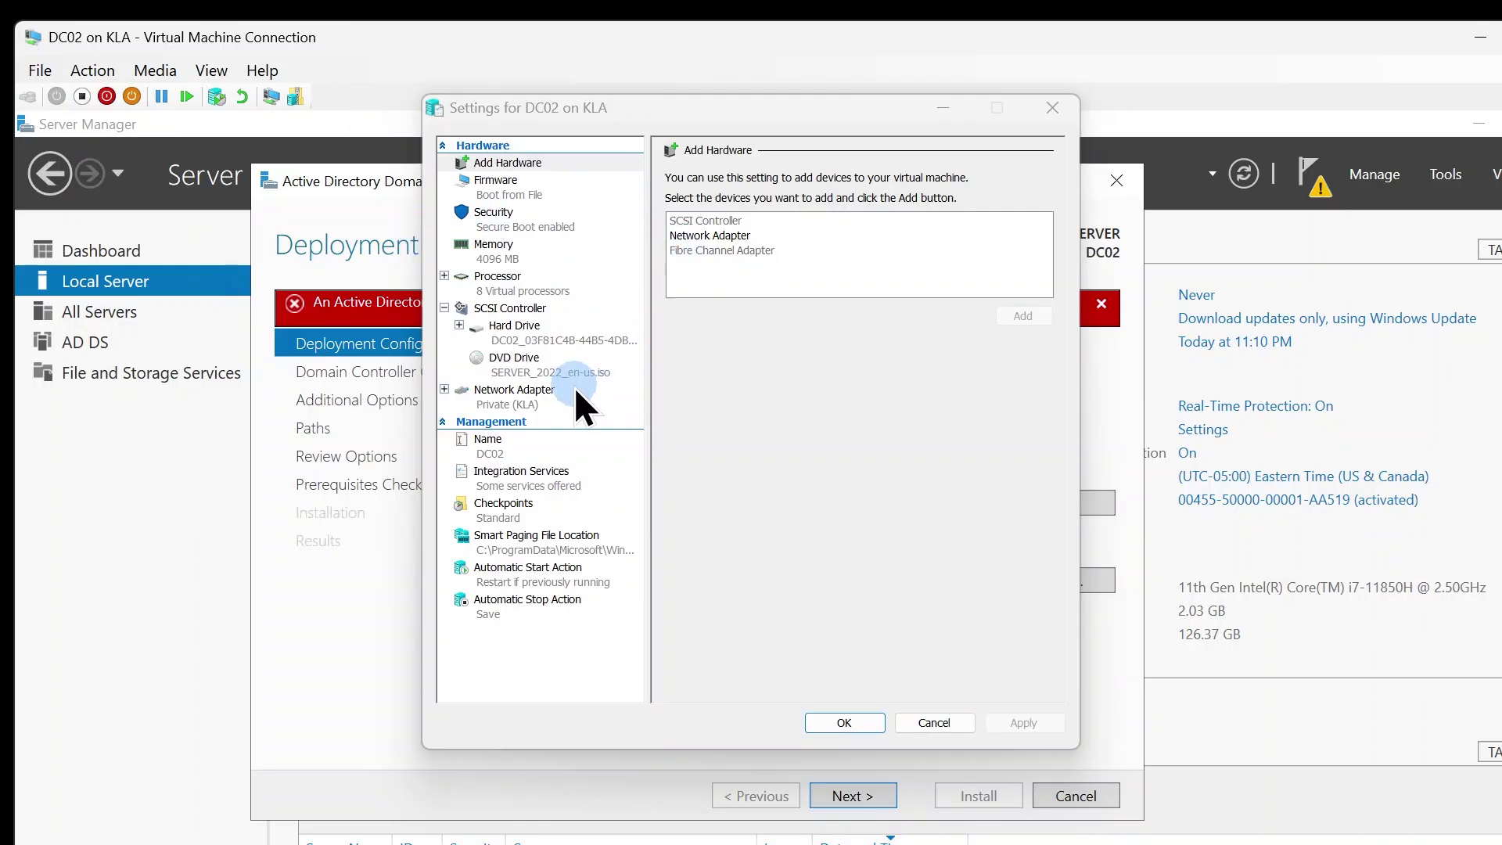
click(510, 390)
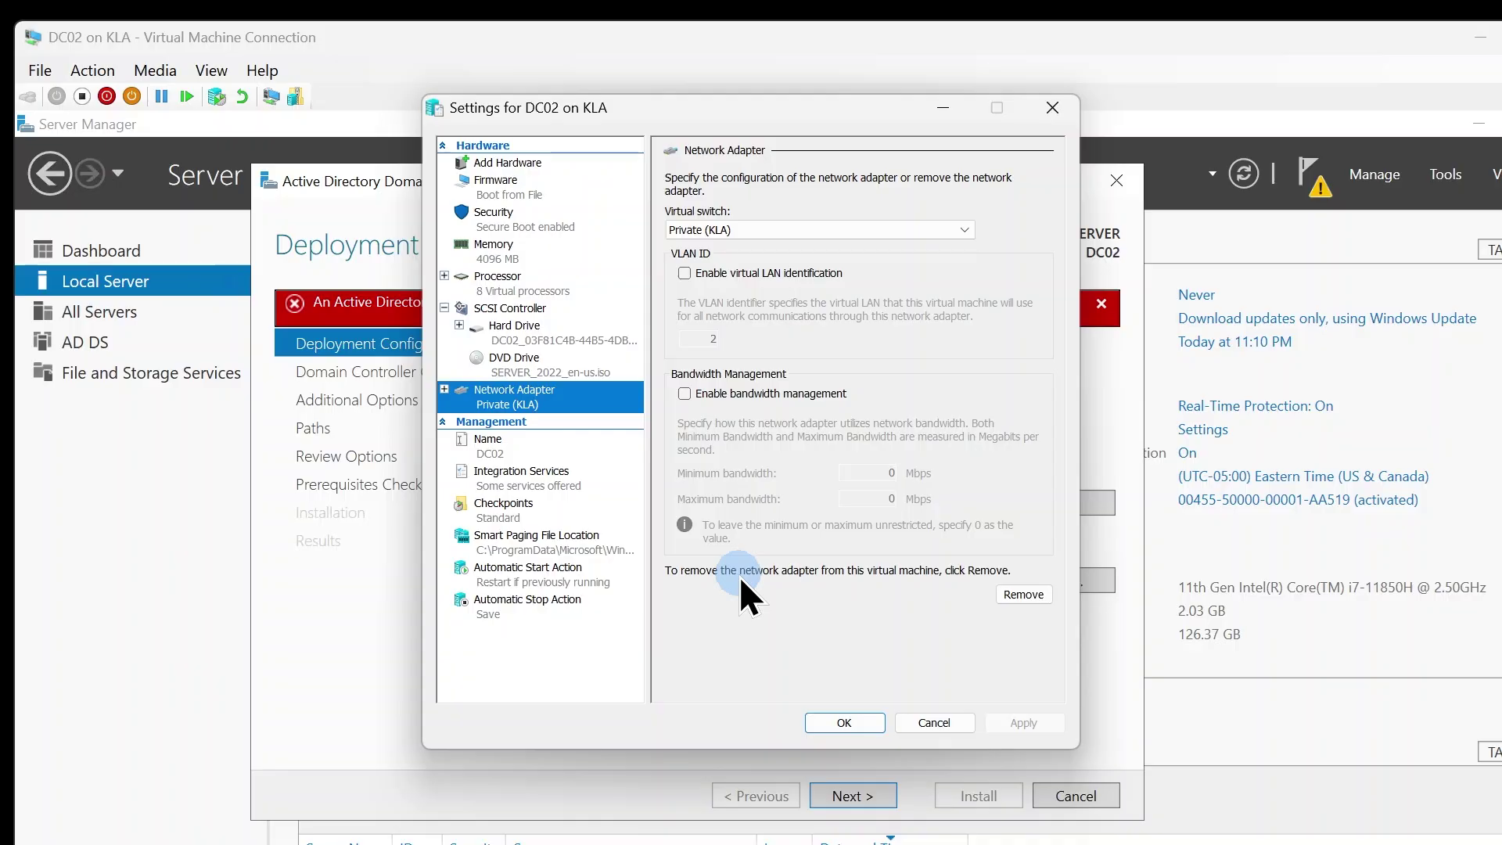
click(520, 230)
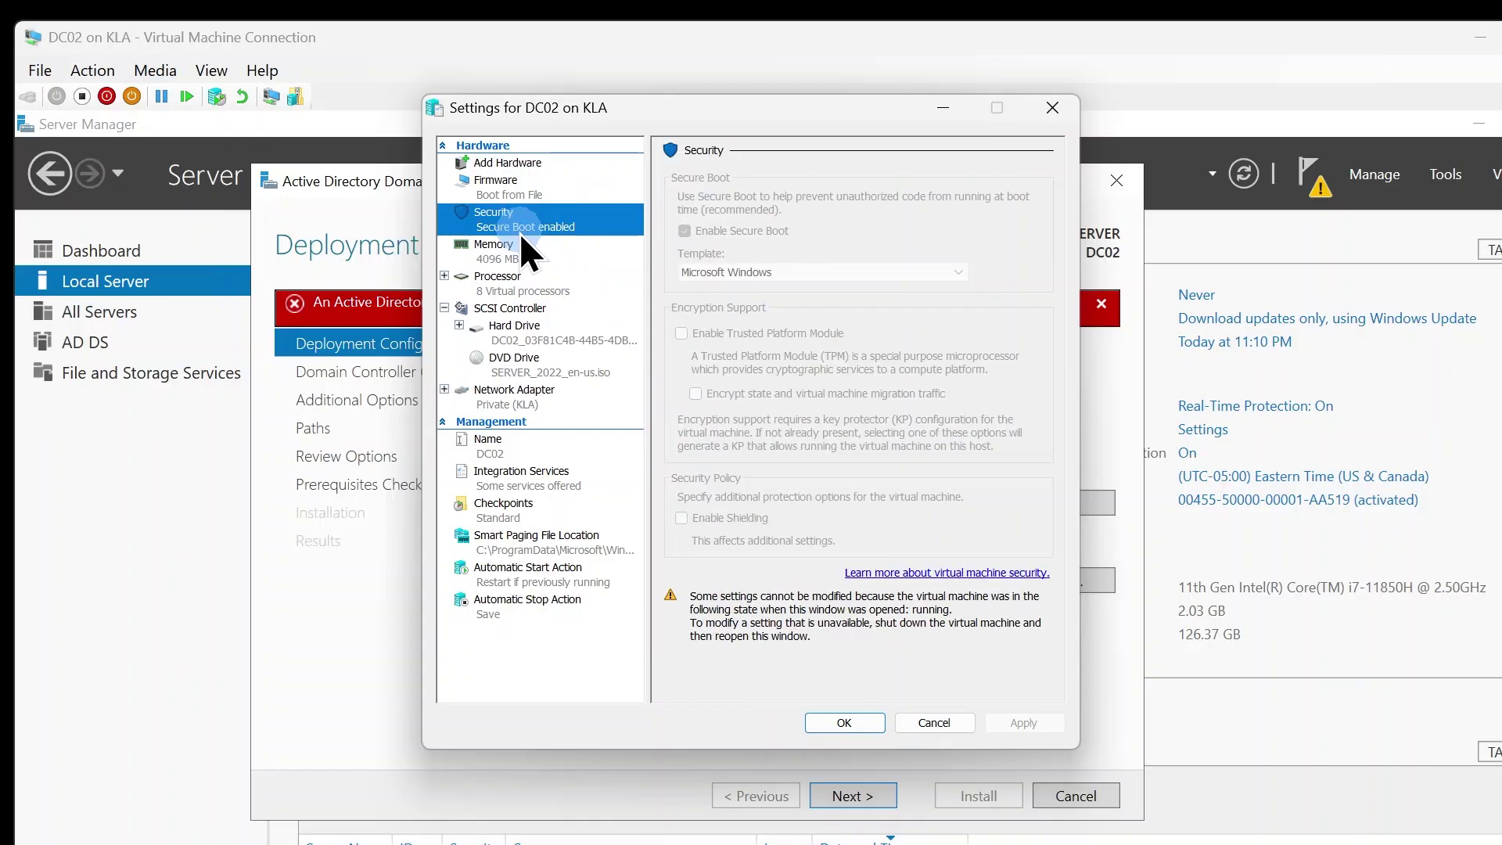
click(820, 719)
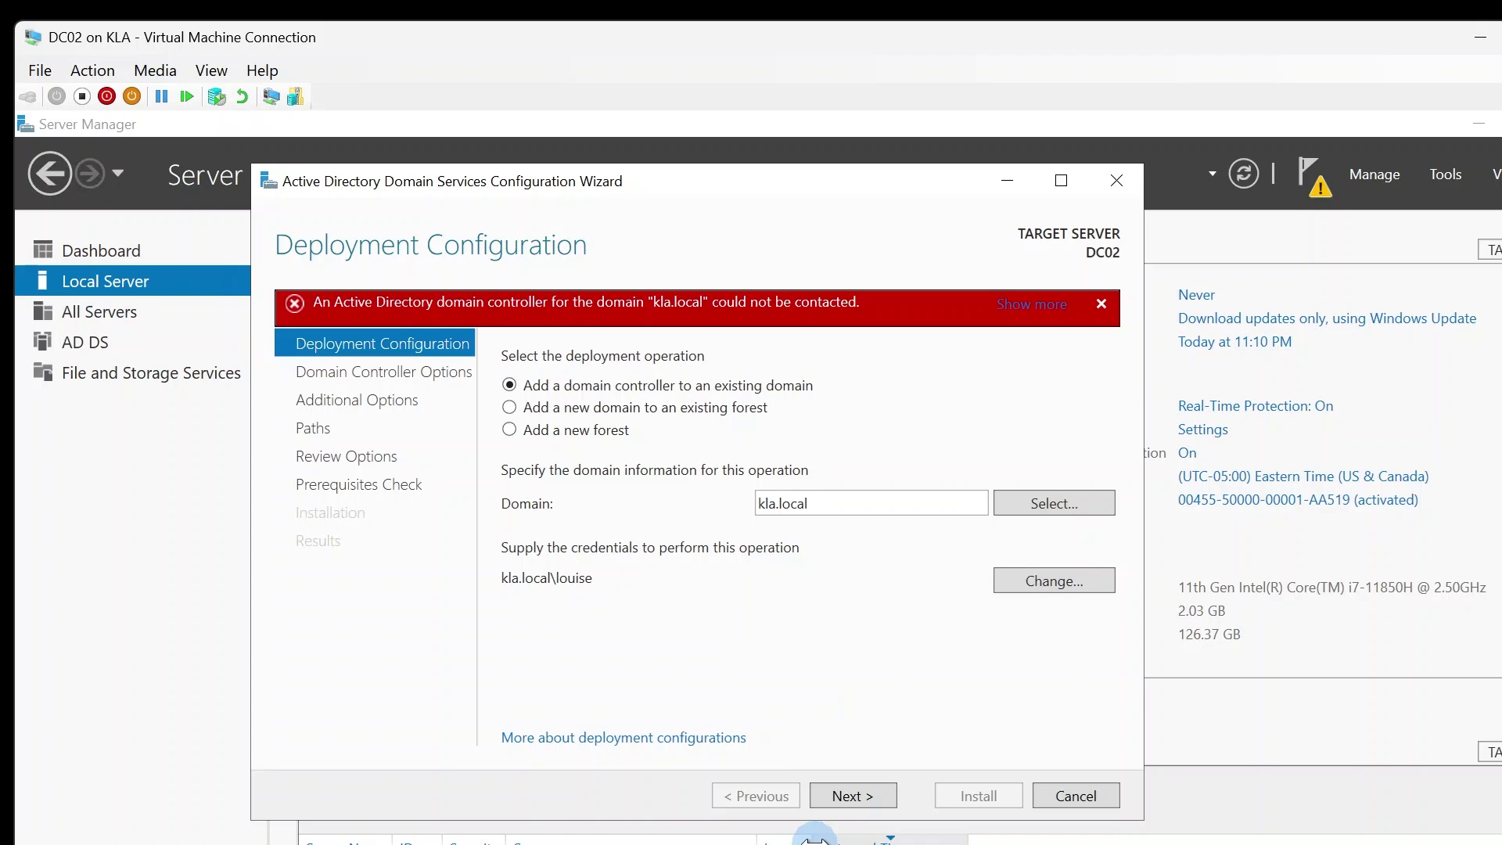
- Open the Ethernet adapter's IPv4 settings from Server Manager's Local Server page
click(1025, 185)
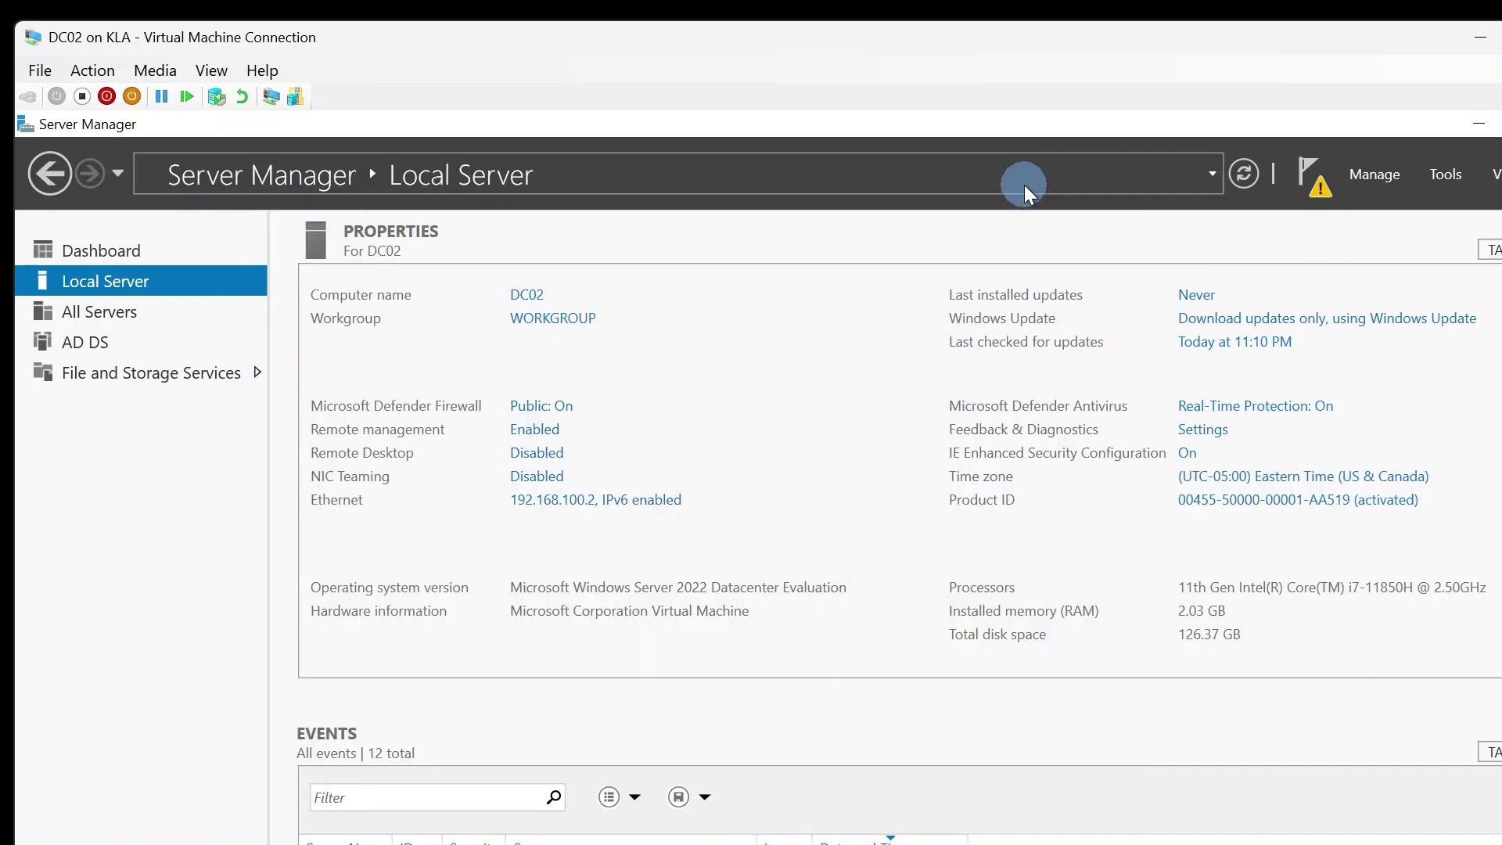
click(535, 501)
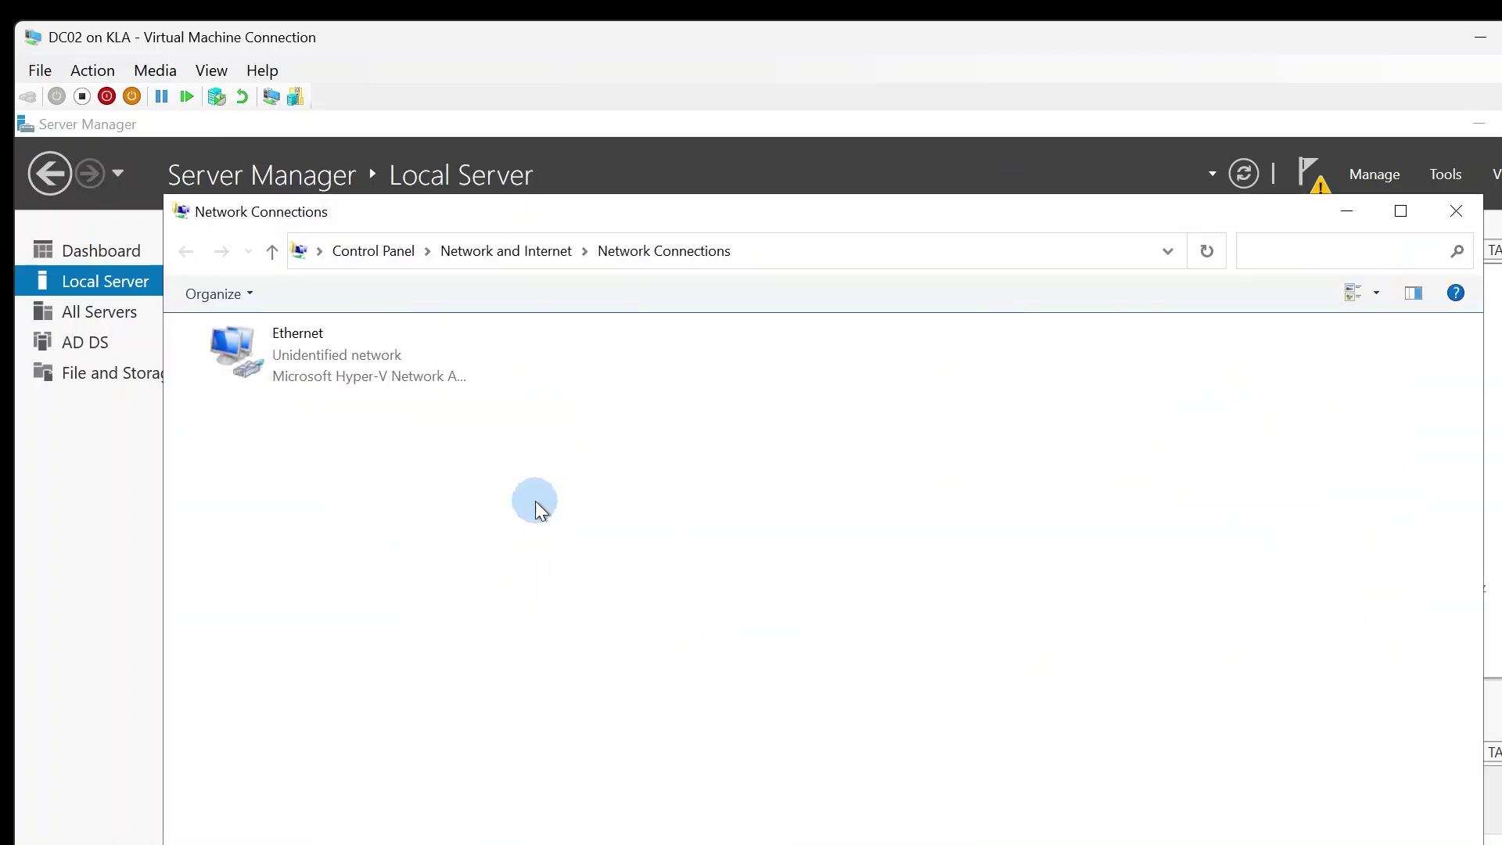
double_click(398, 383)
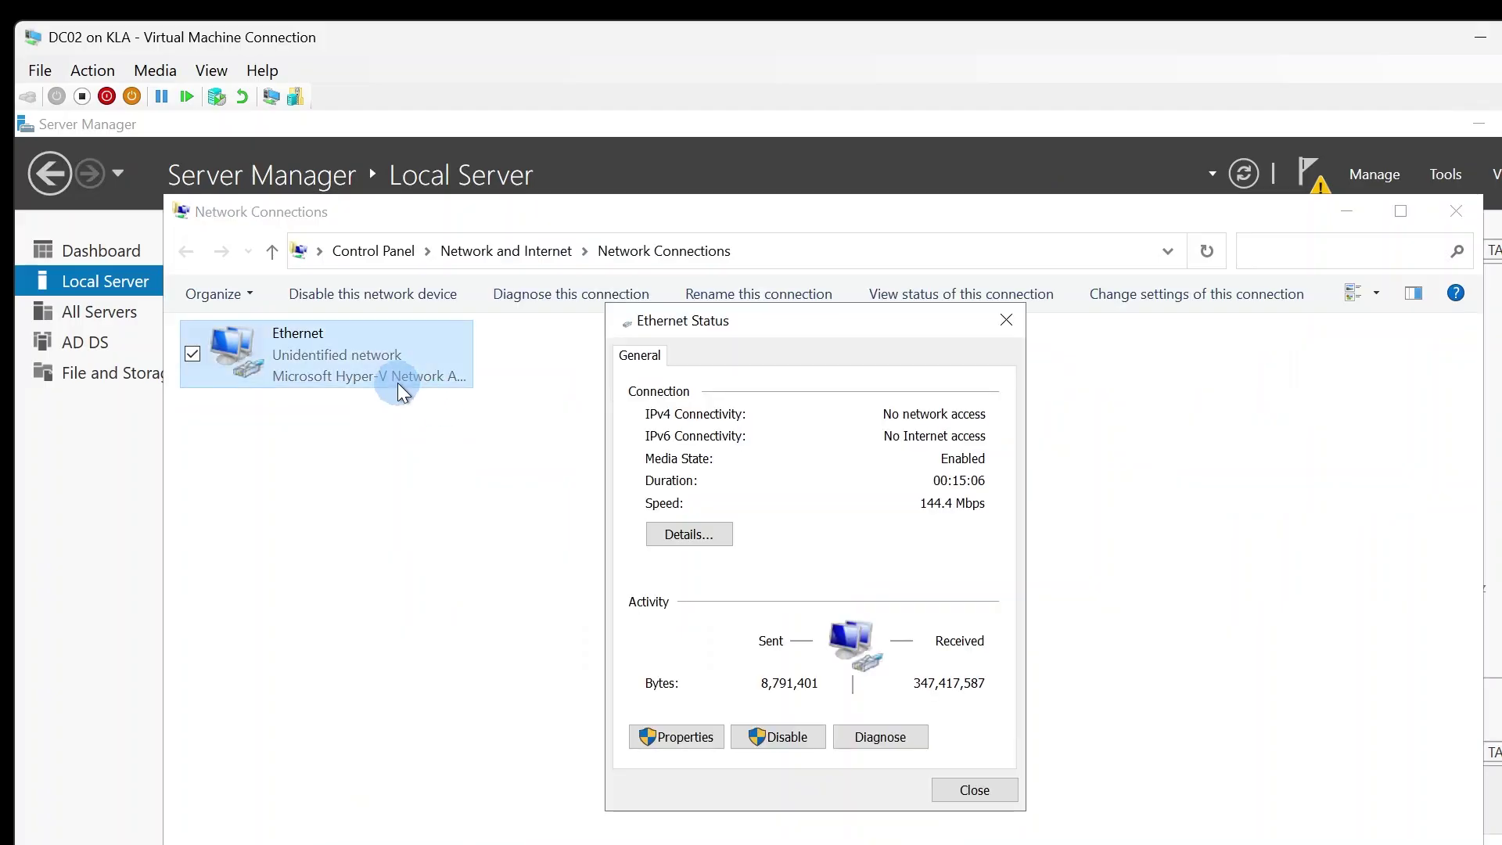
click(675, 740)
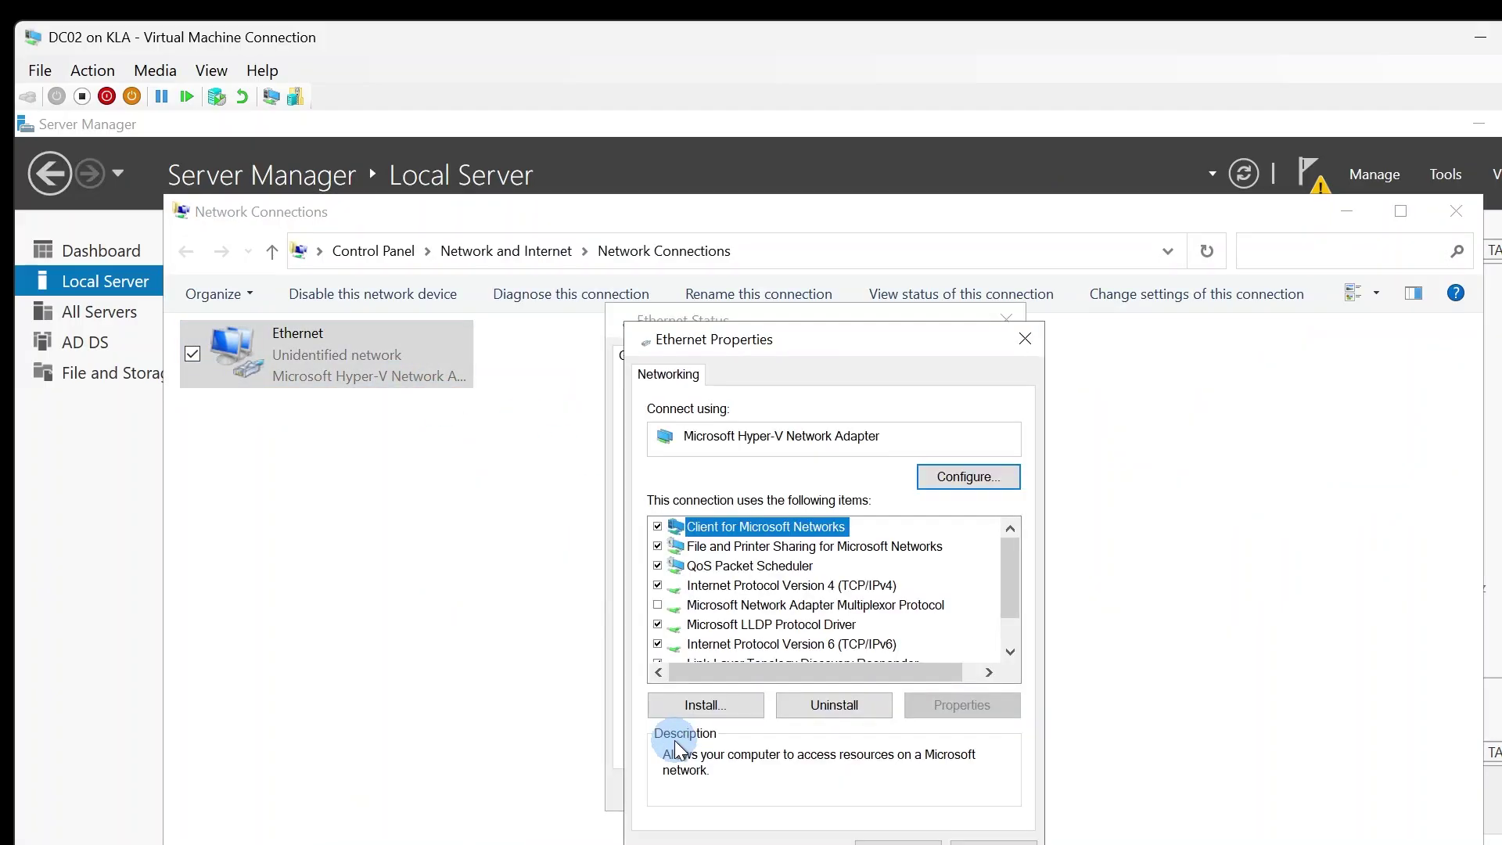
double_click(810, 586)
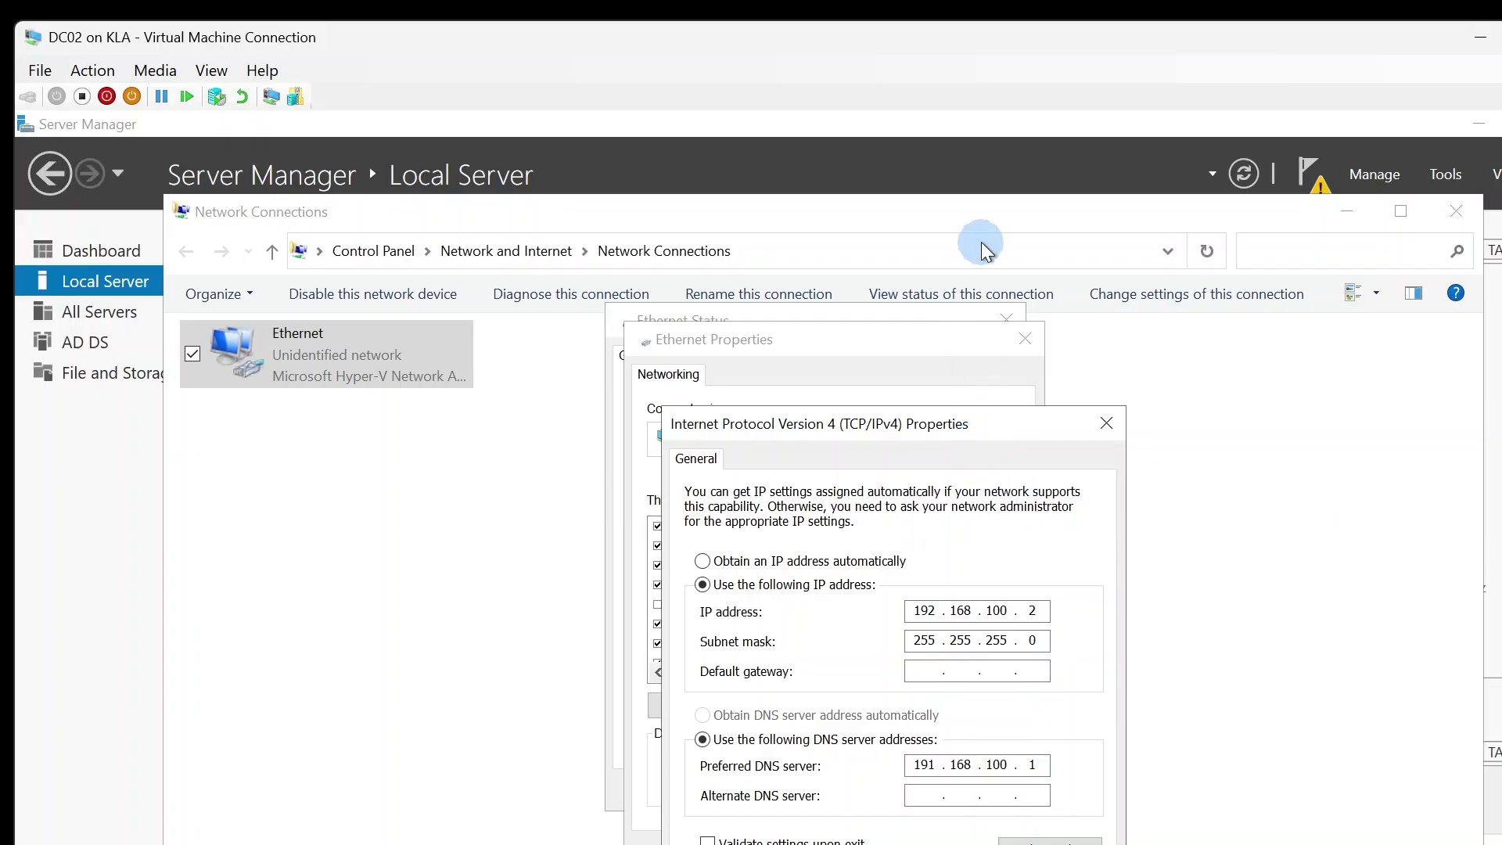
- Review the IPv4 settings, showing DNS 191.168.100.1, and close the adapter dialogs unchanged
drag(1008, 435, 974, 277)
click(919, 737)
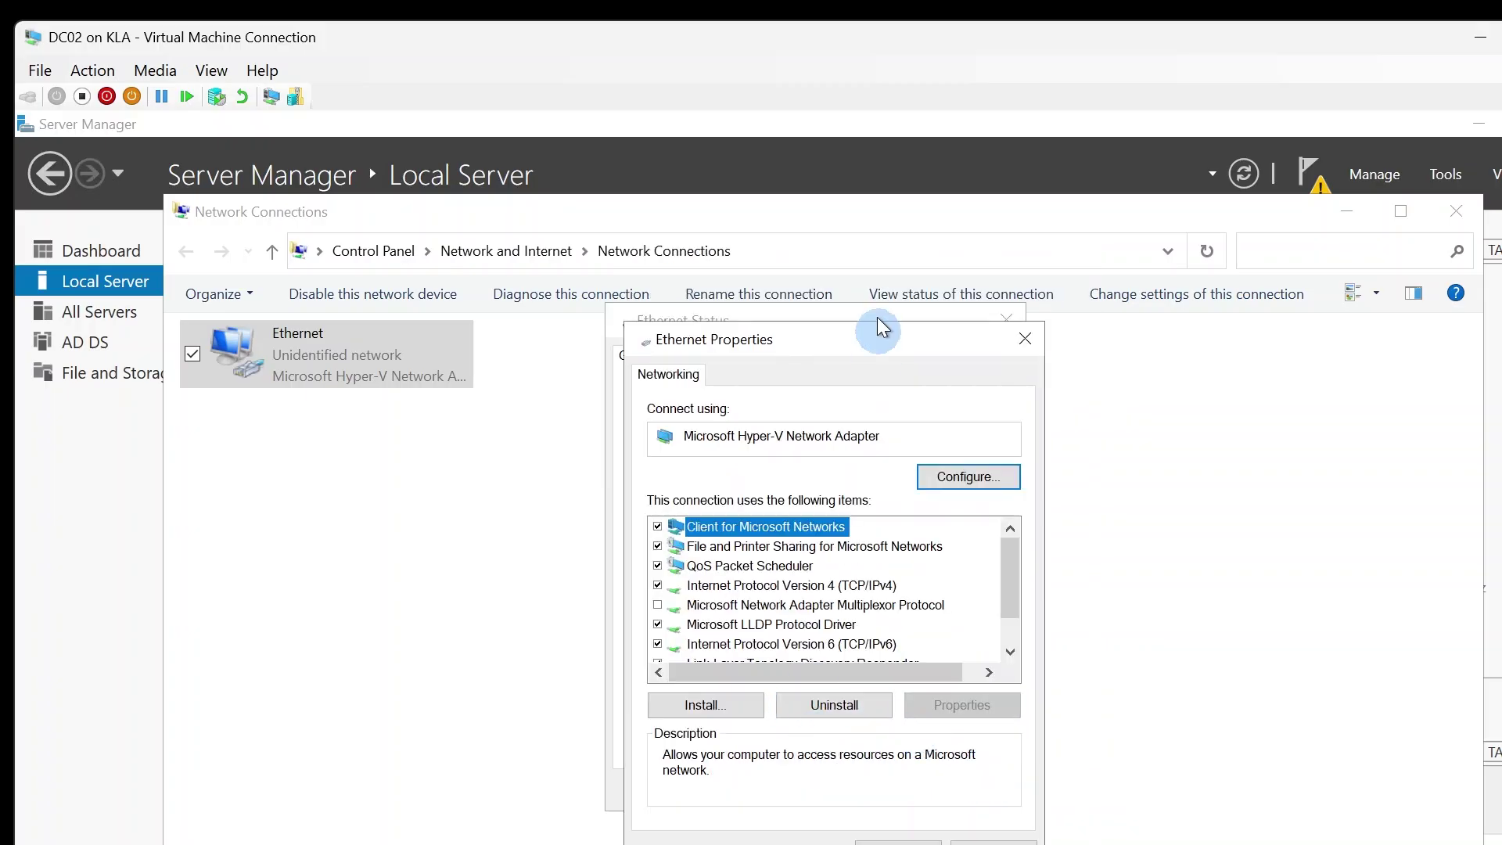
drag(862, 339, 842, 164)
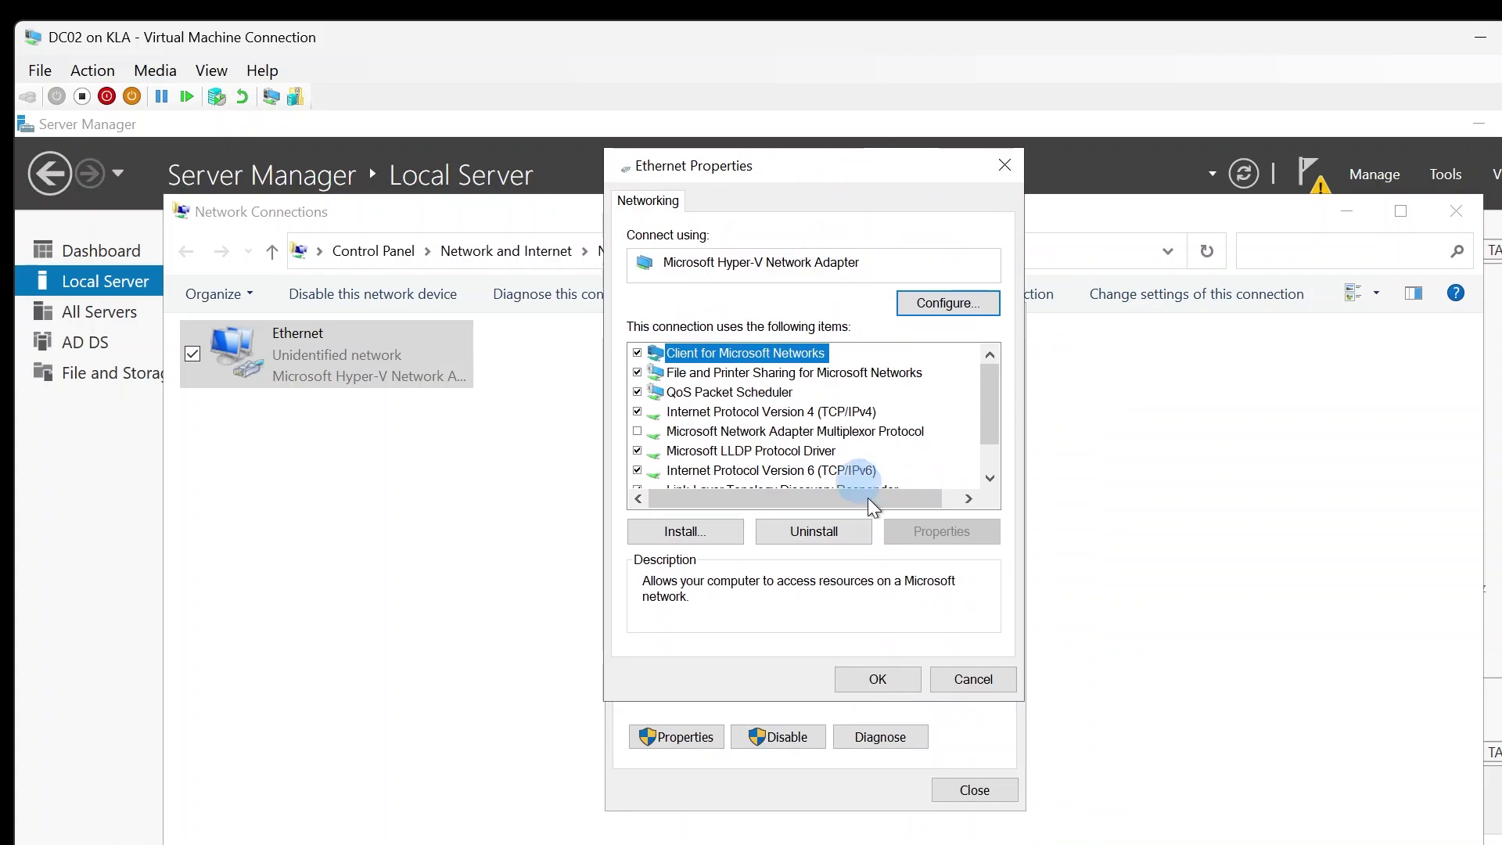
click(876, 678)
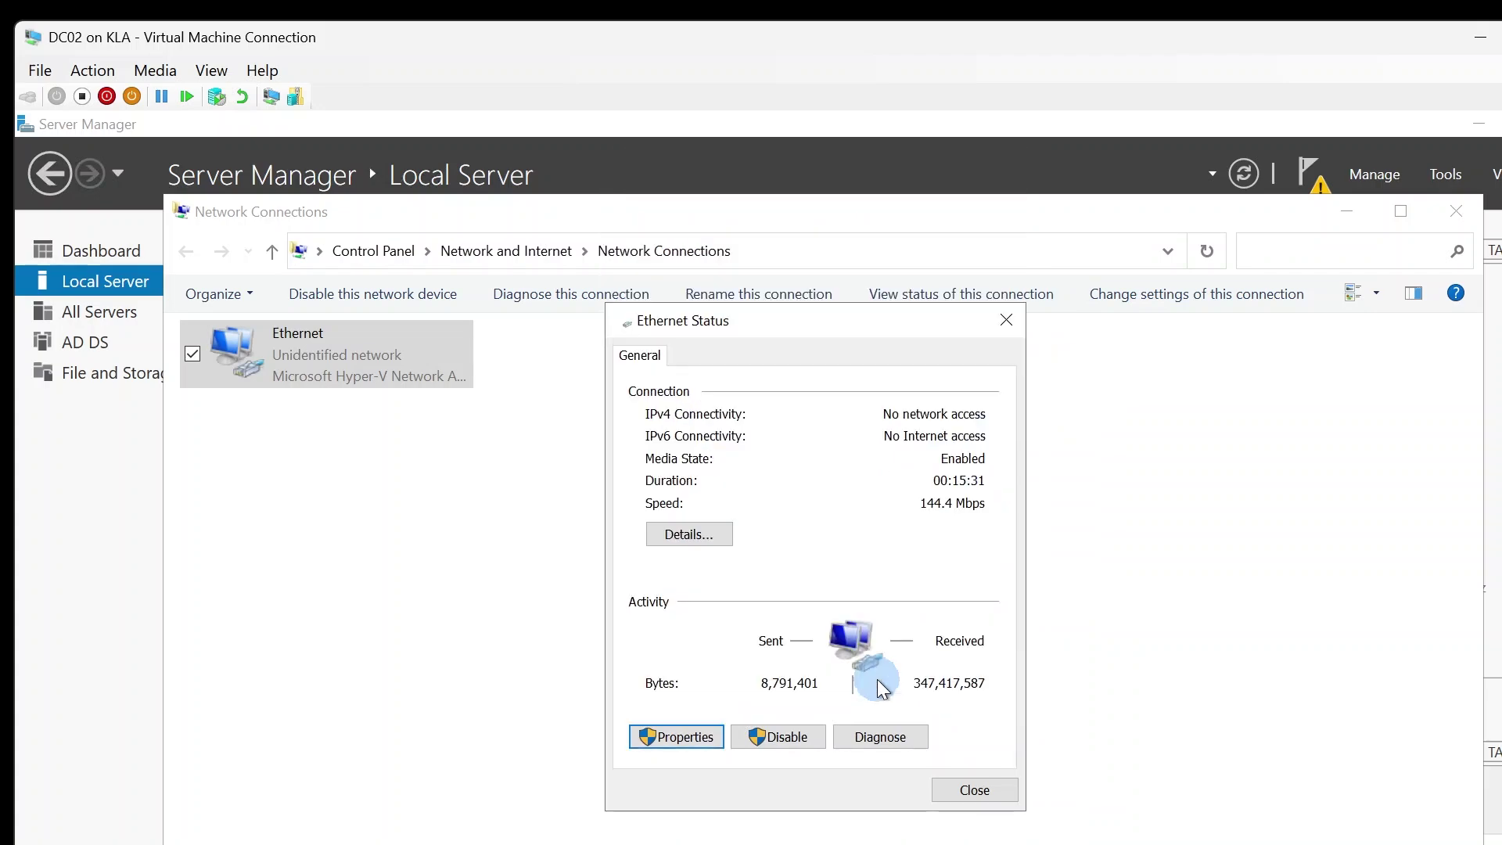
click(988, 791)
- Clear the adapter selection and launch Command Prompt from the Run box
click(659, 440)
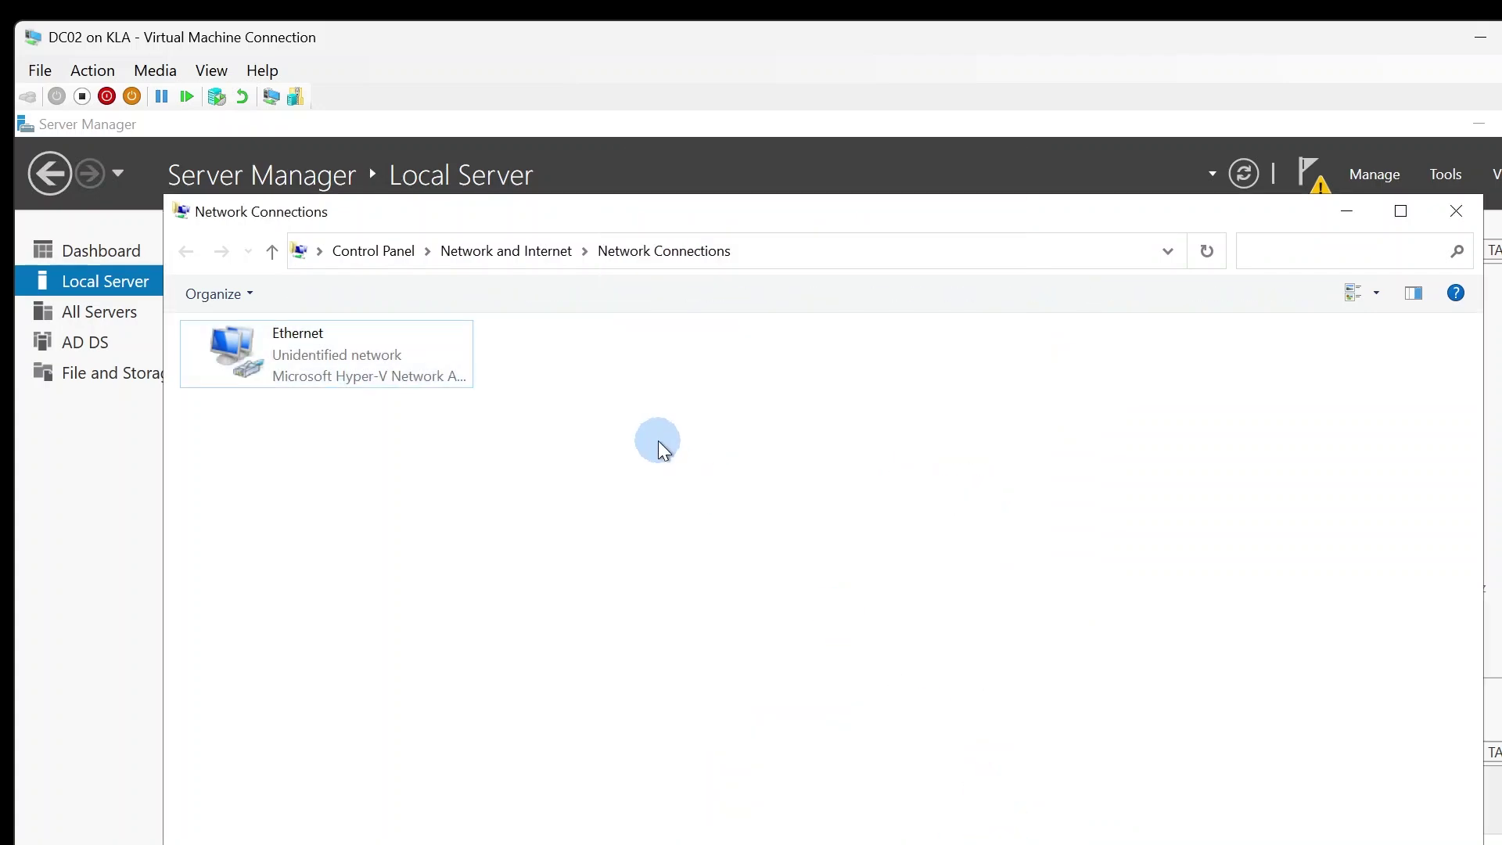
key(super+r)
key(Return)
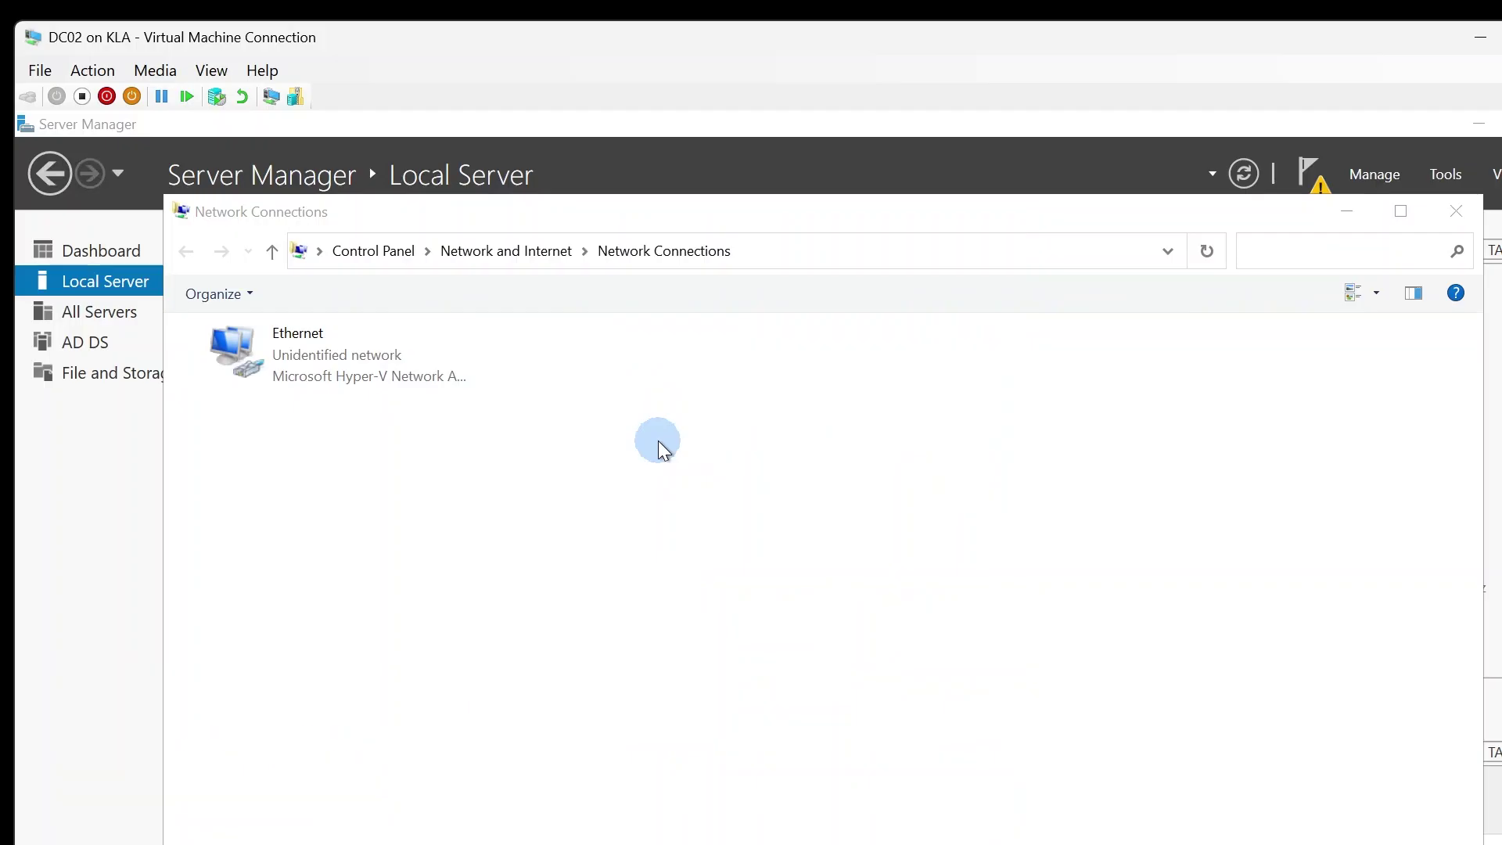
- Type the address 192.168.100.99 at the command prompt, fixing typos, and run it
text(1)
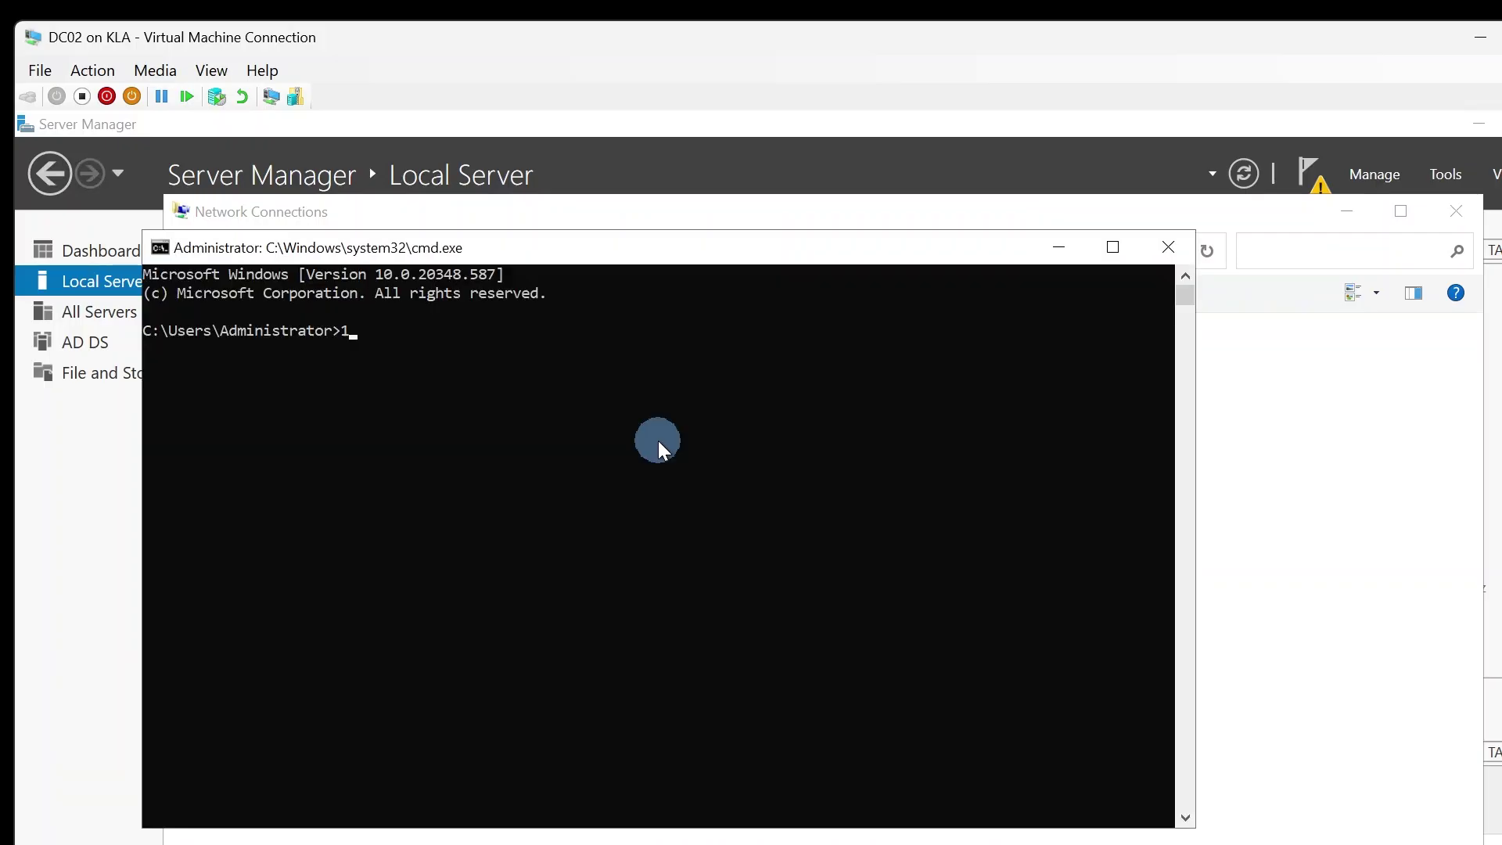
text(9)
text(.168.)
text(0)
key(BackSpace)
text(200)
key(BackSpace)
key(BackSpace)
key(BackSpace)
text(1000)
key(BackSpace)
text(.)
key(BackSpace)
key(BackSpace)
key(BackSpace)
key(BackSpace)
key(BackSpace)
key(BackSpace)
key(BackSpace)
key(BackSpace)
key(BackSpace)
text(2.168.100.9)
key(Return)
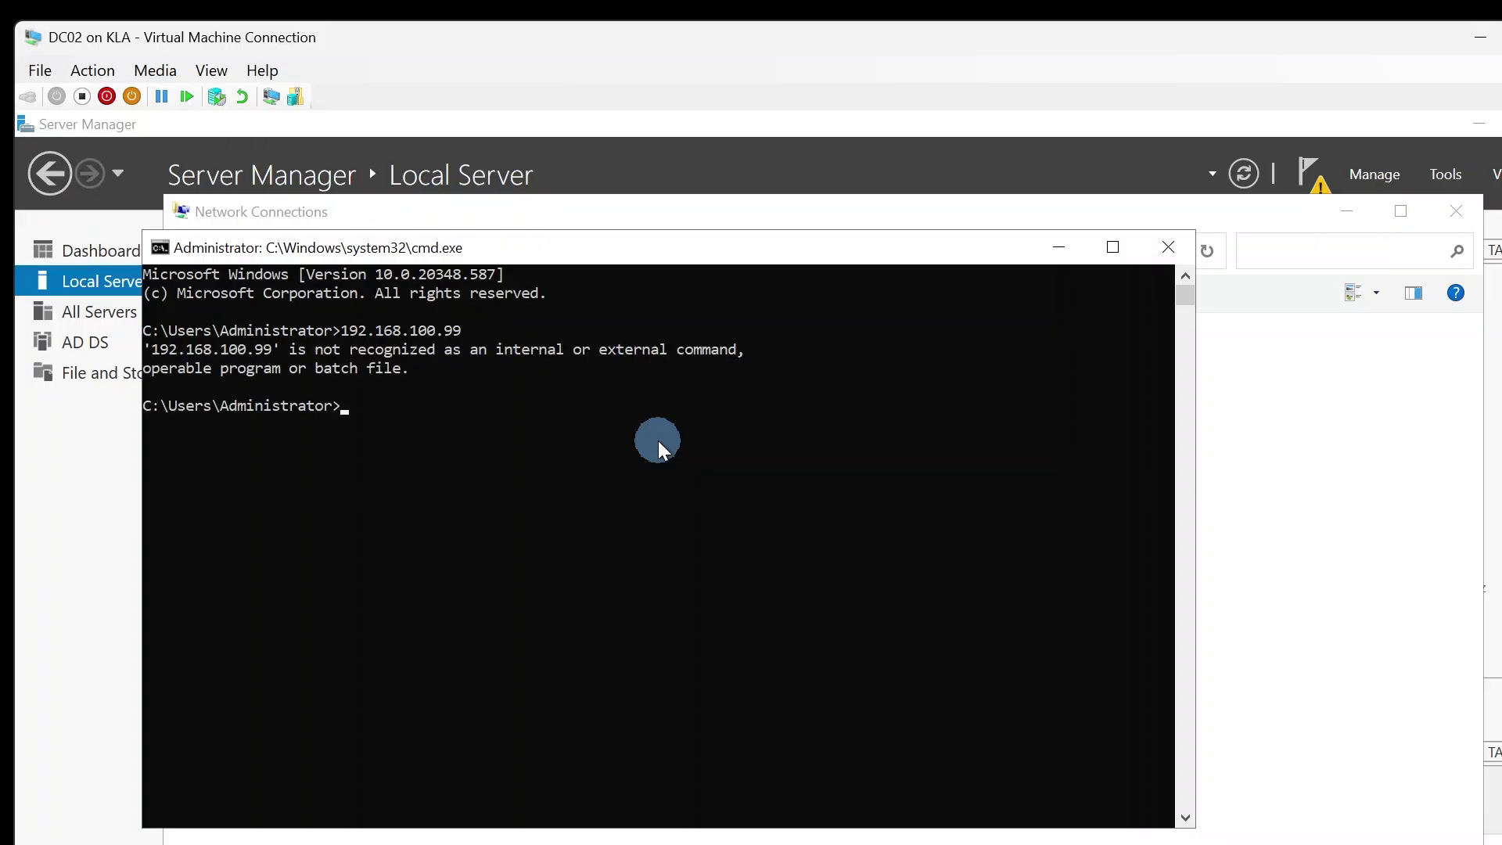
- Ping 192.168.100.99 twice, finding it unreachable, and stop it with Ctrl+C
key(Up)
key(Left)
key(Left)
key(Left)
key(Left)
key(Left)
key(Left)
key(Left)
key(Left)
key(Left)
key(Left)
key(Left)
key(Left)
key(Left)
key(Left)
text(ping)
key(Return)
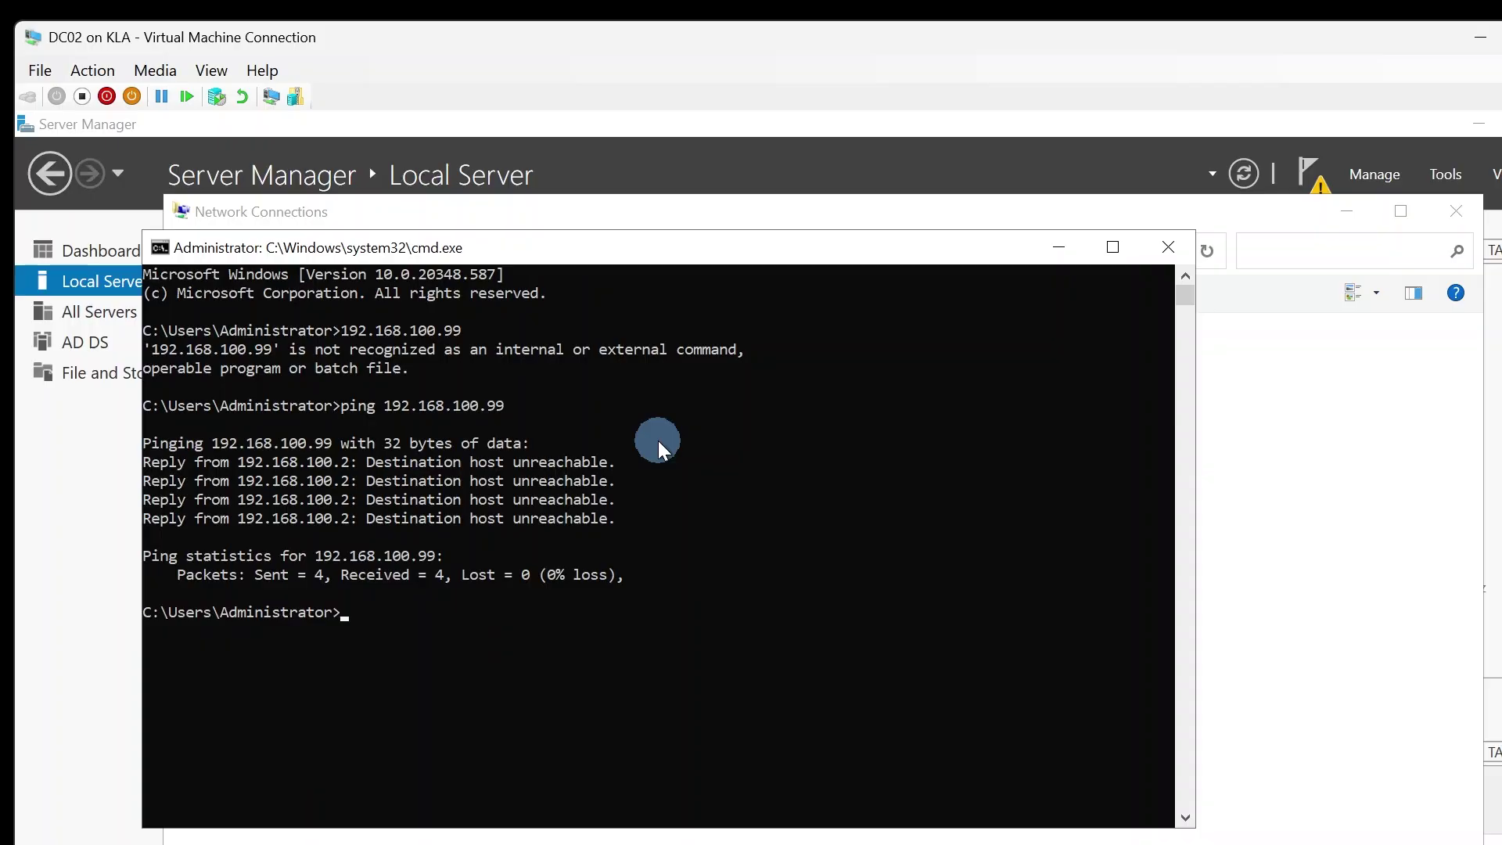
key(Up)
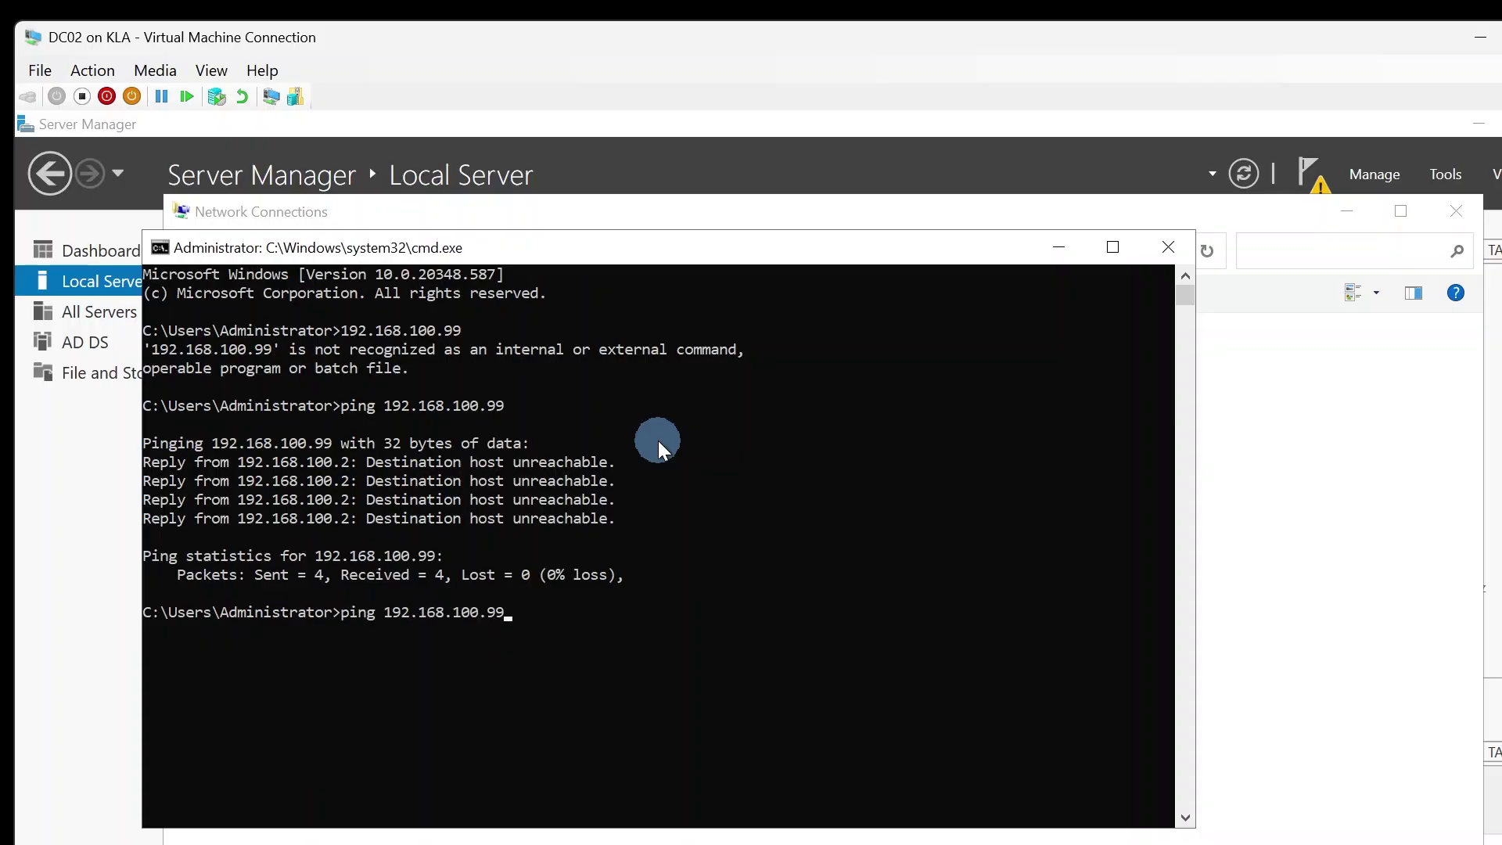
key(Return)
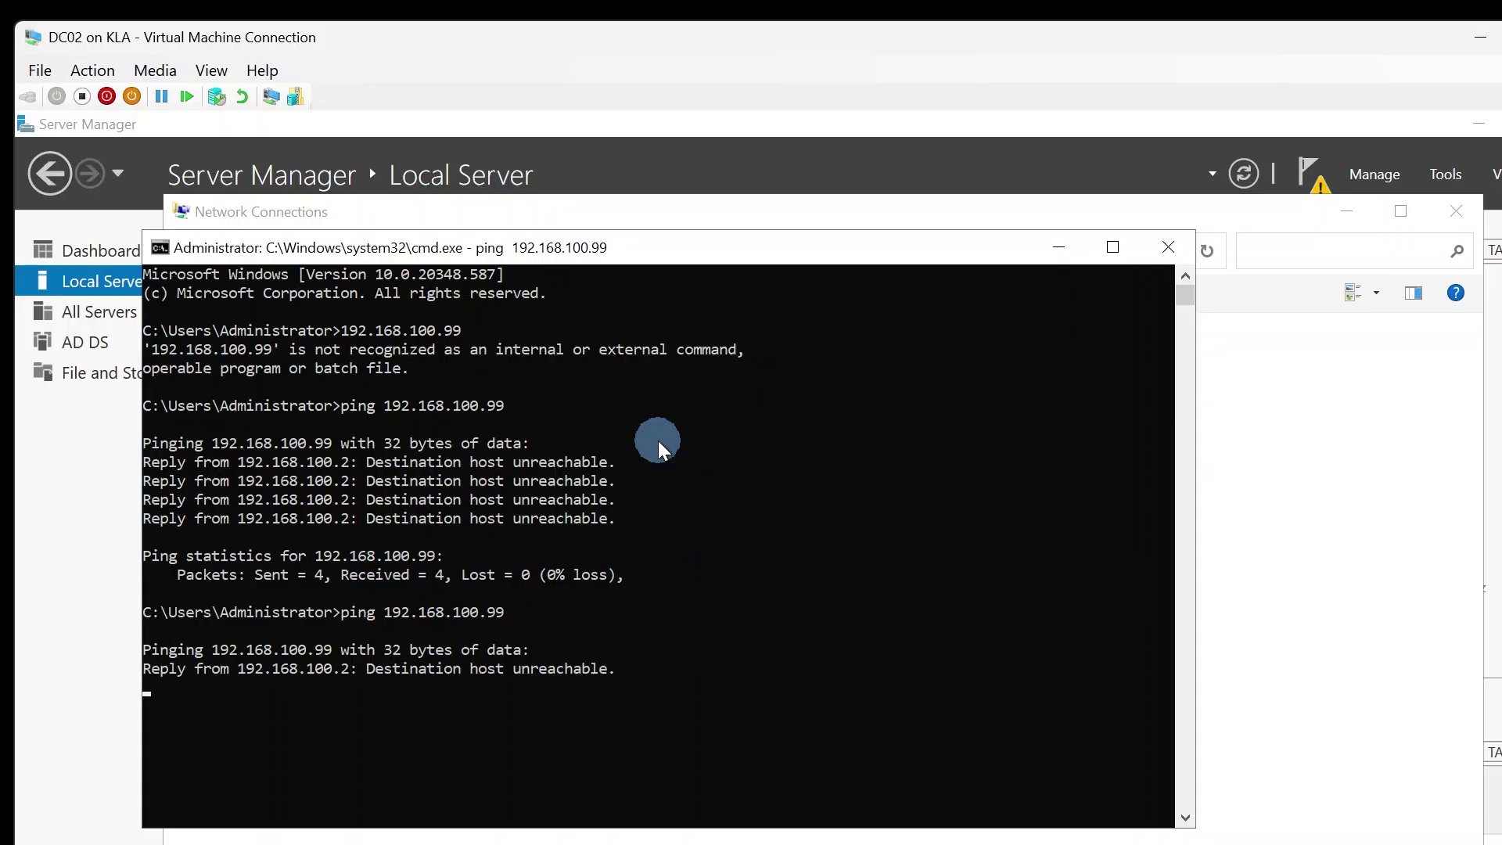
key(ctrl+c)
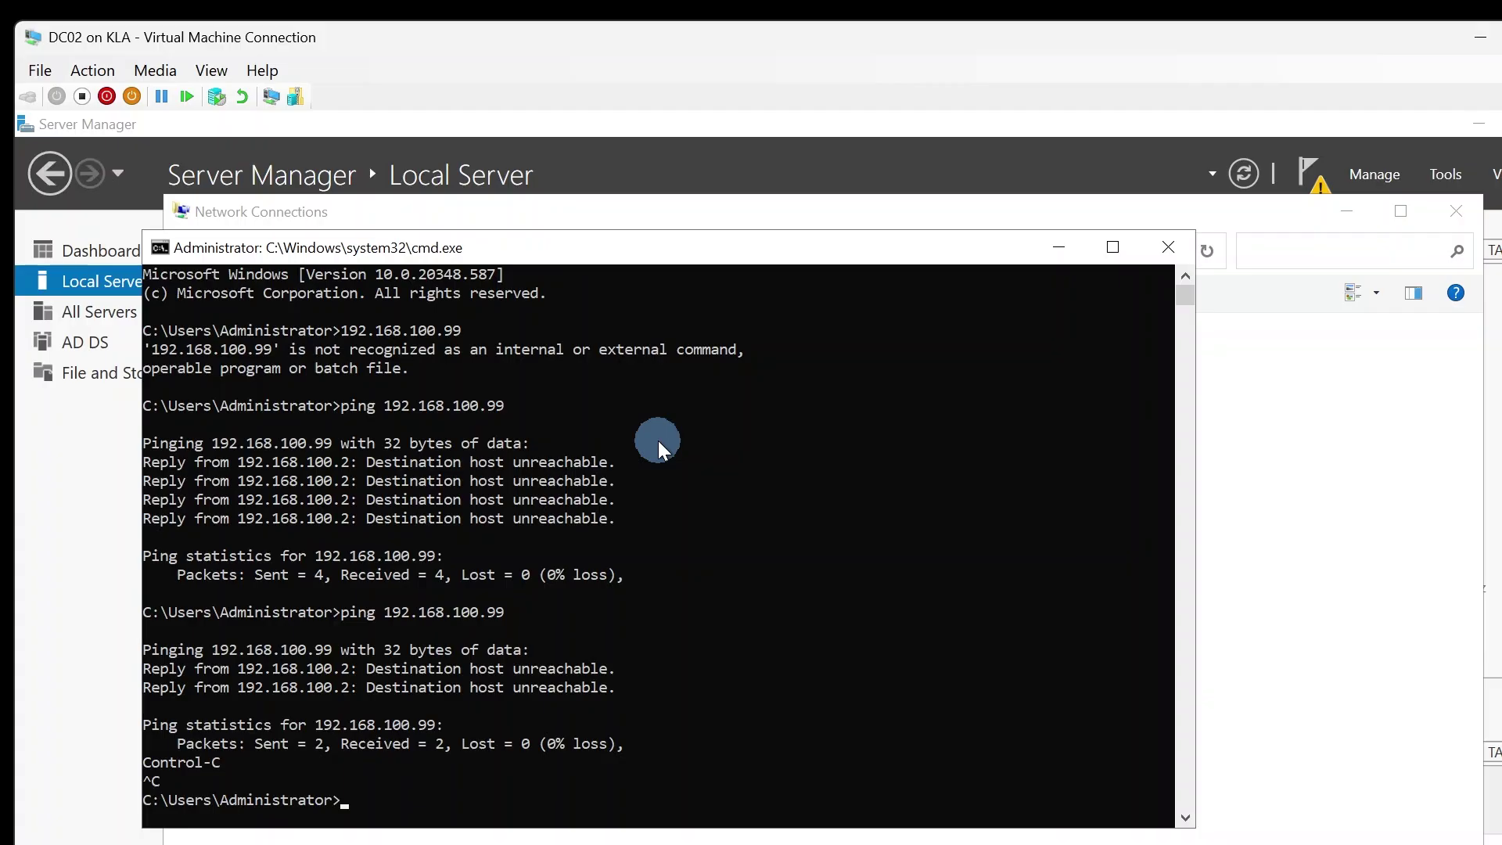
- Ping the server's own address 192.168.100.2
key(Up)
key(BackSpace)
key(BackSpace)
text(2)
key(Return)
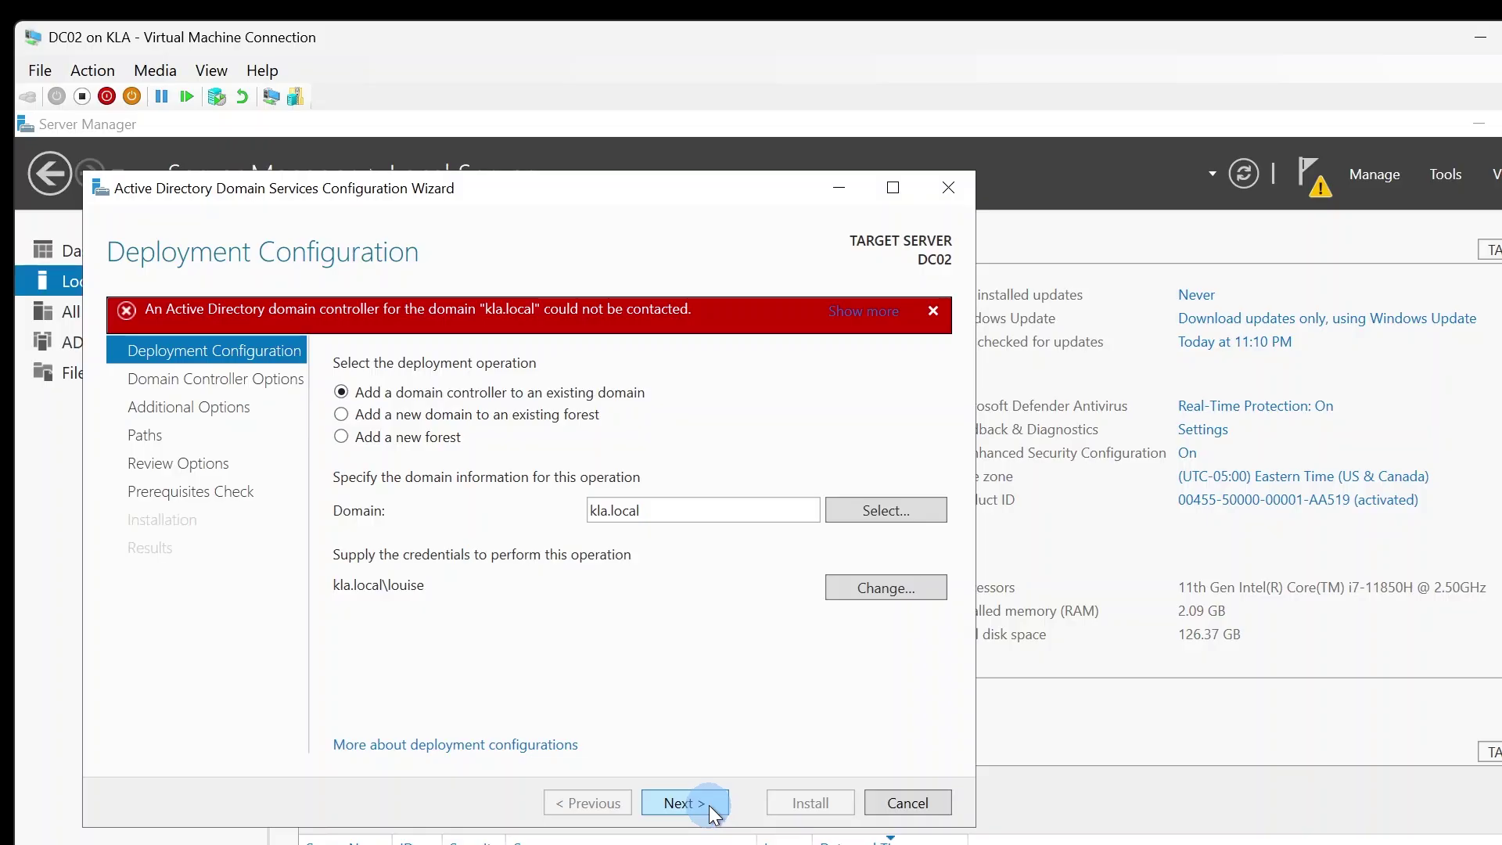
- Expand and dismiss the error that no kla.local domain controller was reachable, returning to Server Manager
click(837, 317)
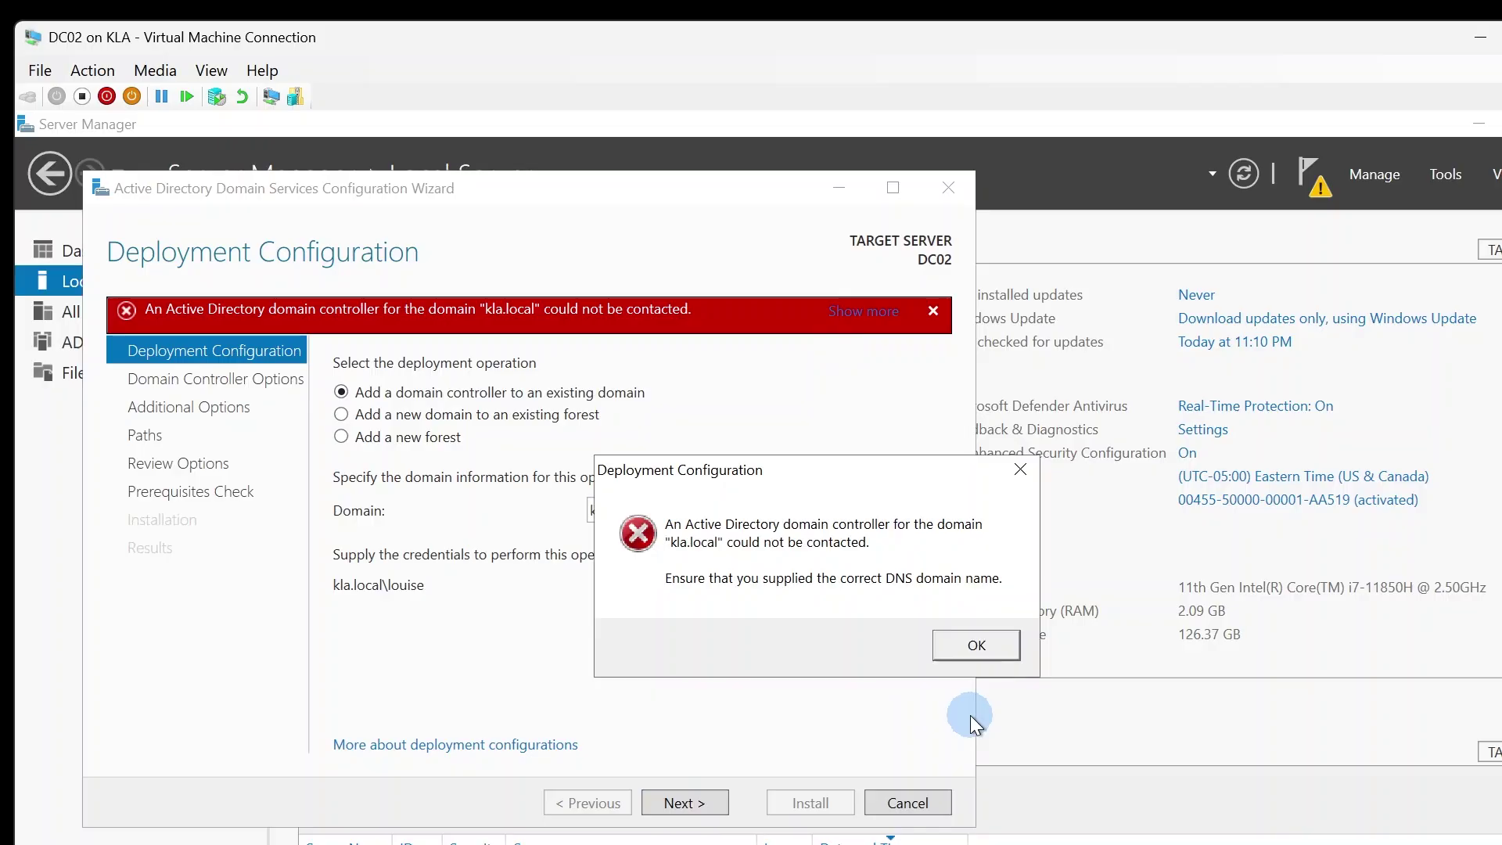
click(969, 643)
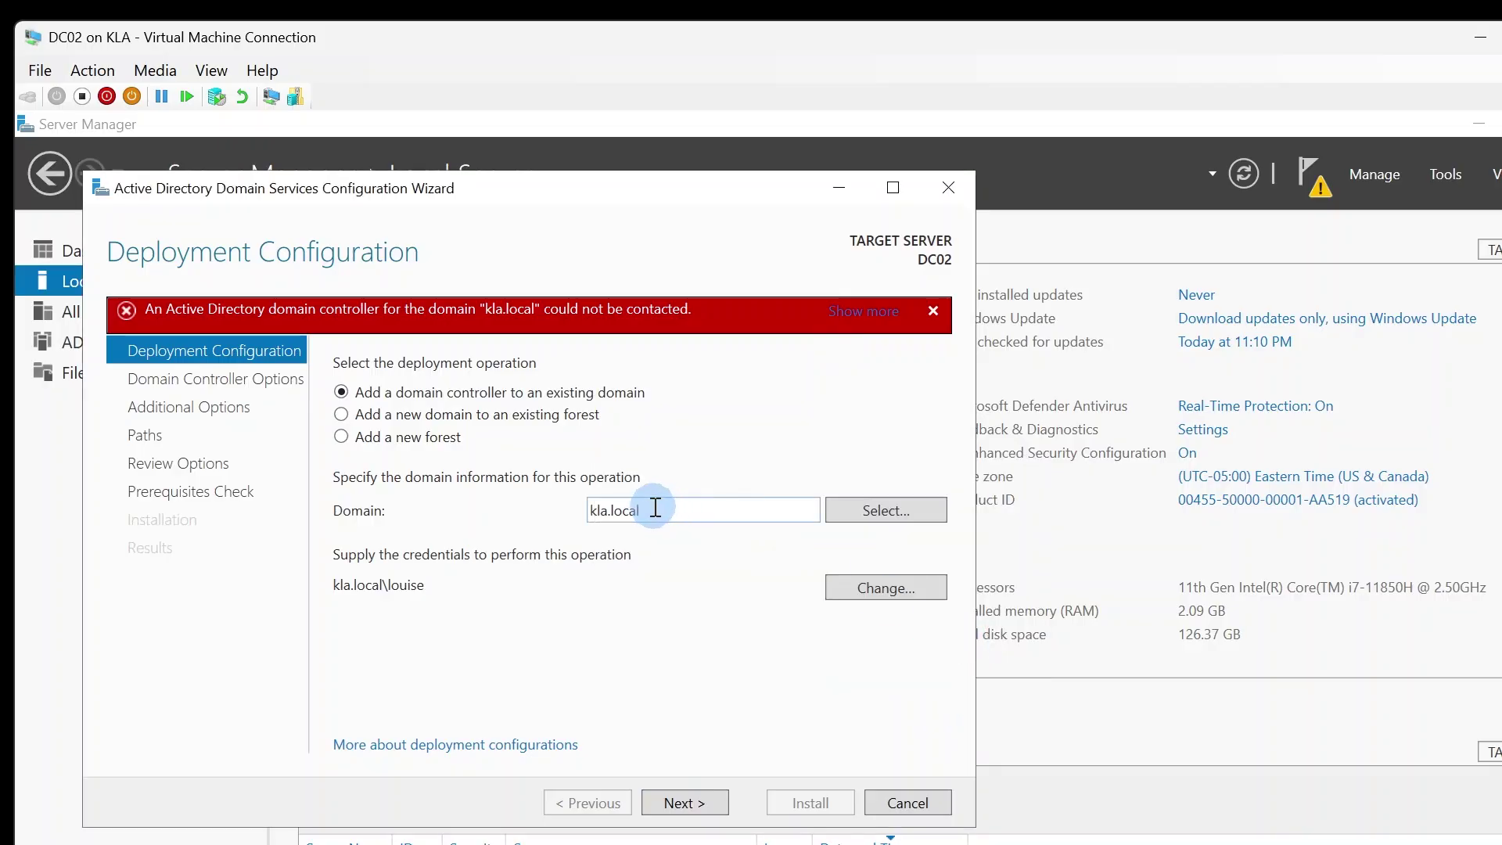
click(58, 512)
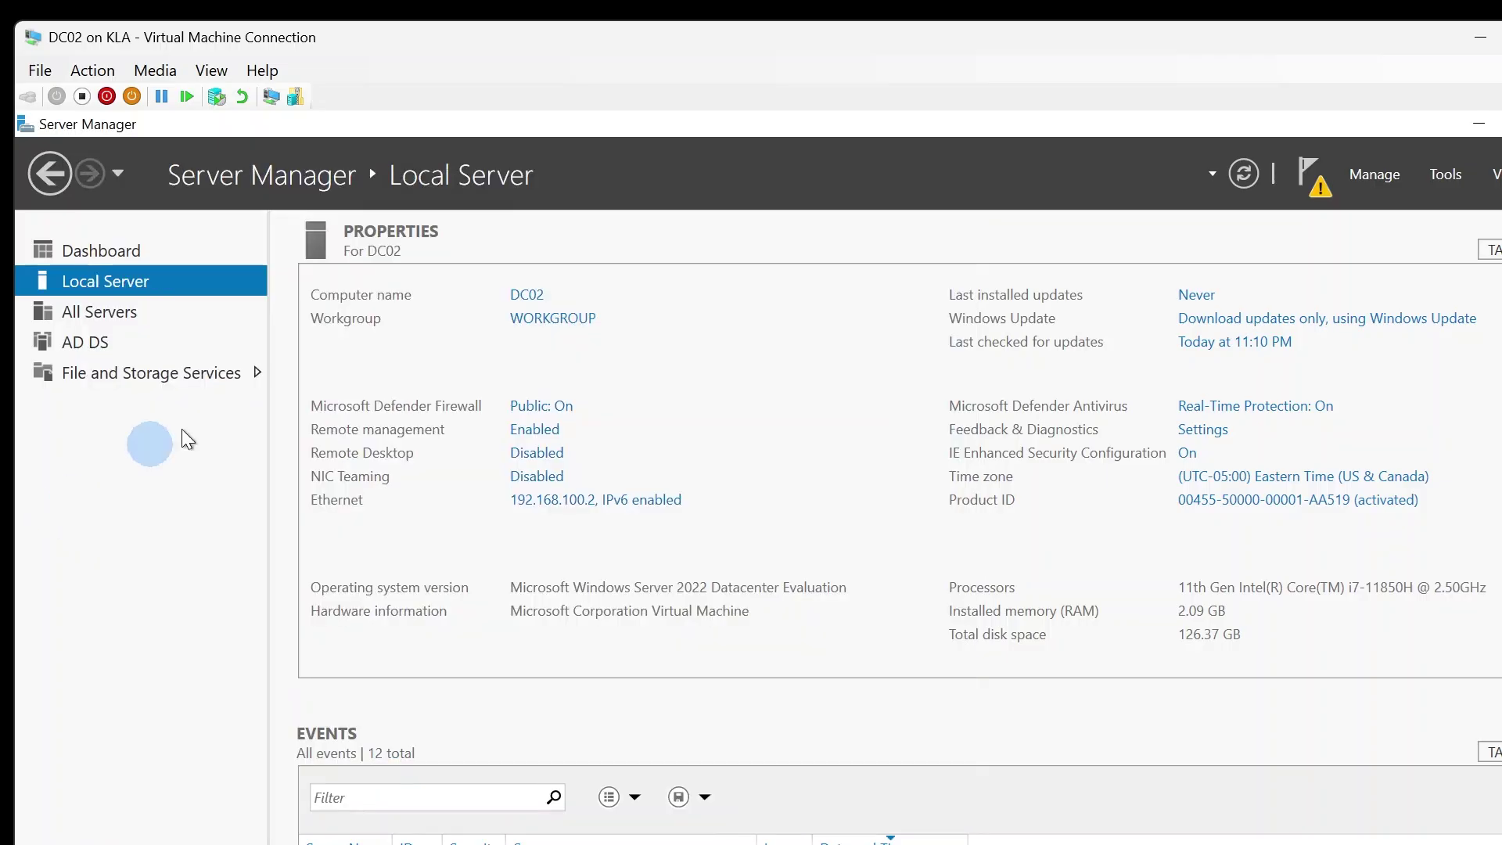
- Open the Ethernet adapter's Internet Protocol Version 4 (TCP/IPv4) properties in Network Connections
click(589, 497)
double_click(343, 386)
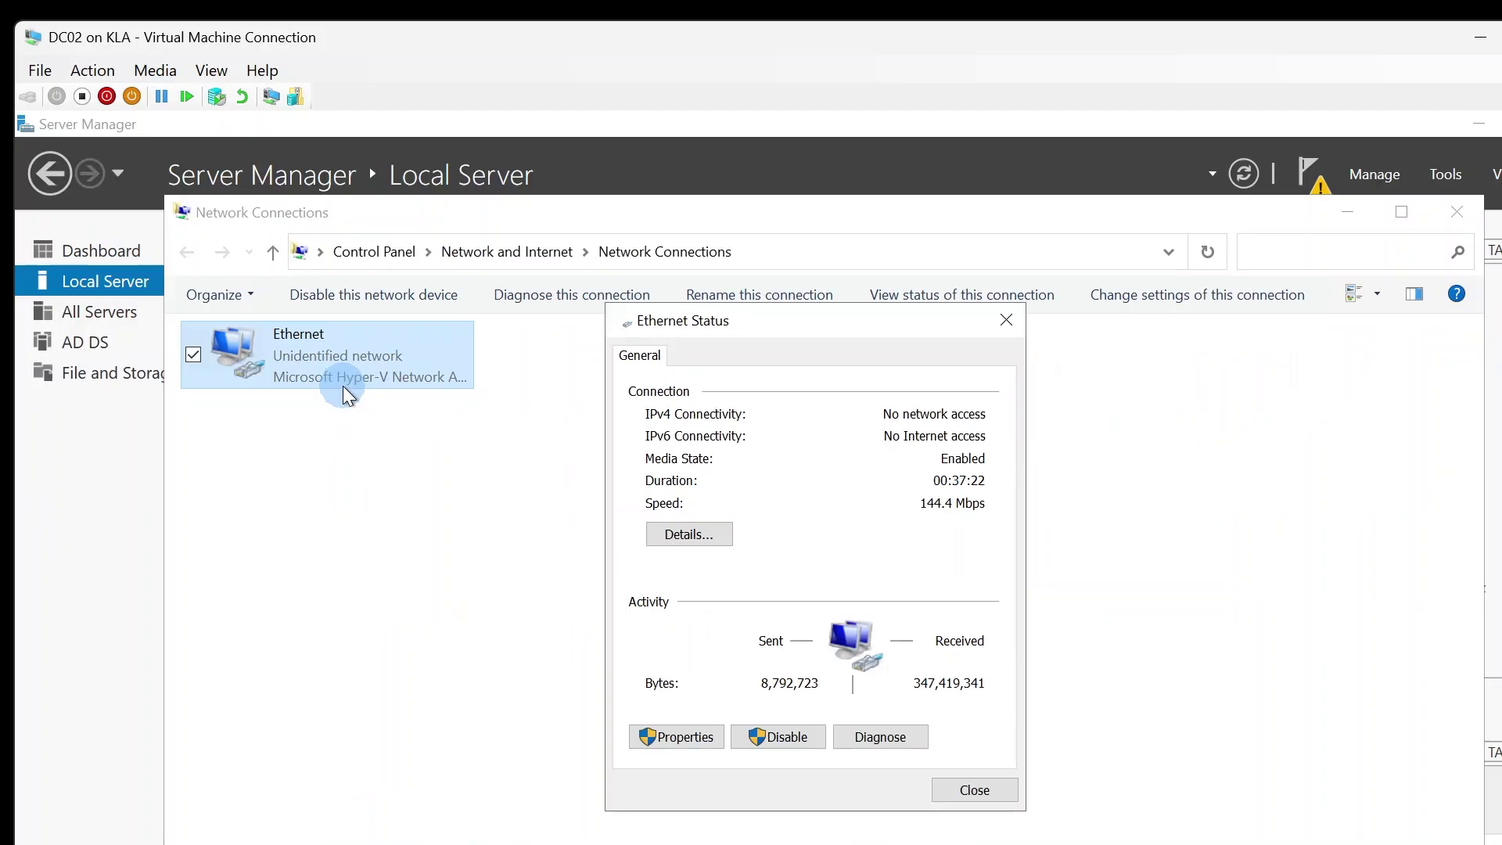
click(698, 740)
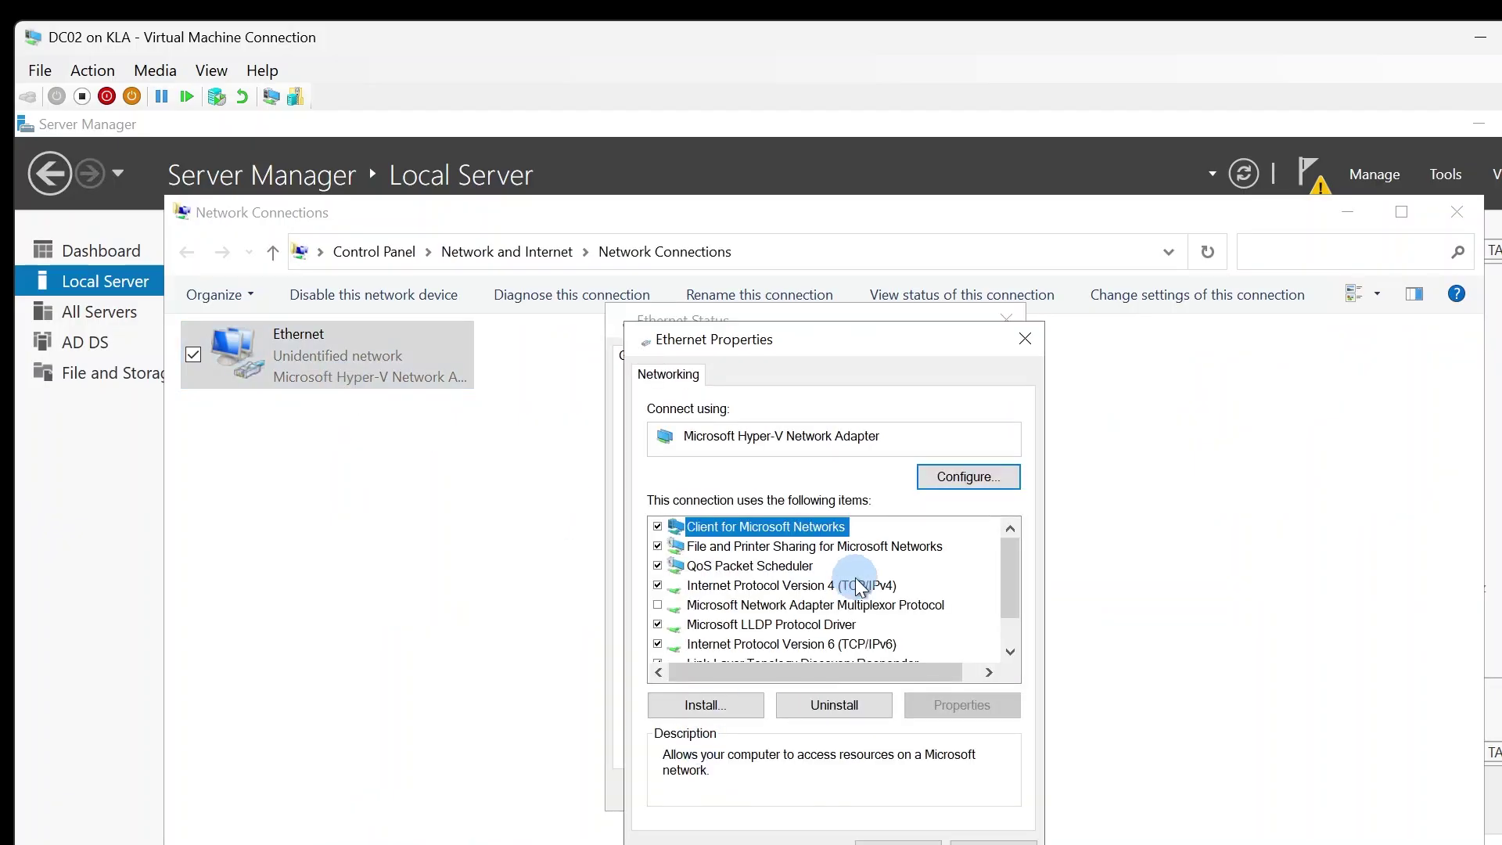
scroll(857, 577, down, 1)
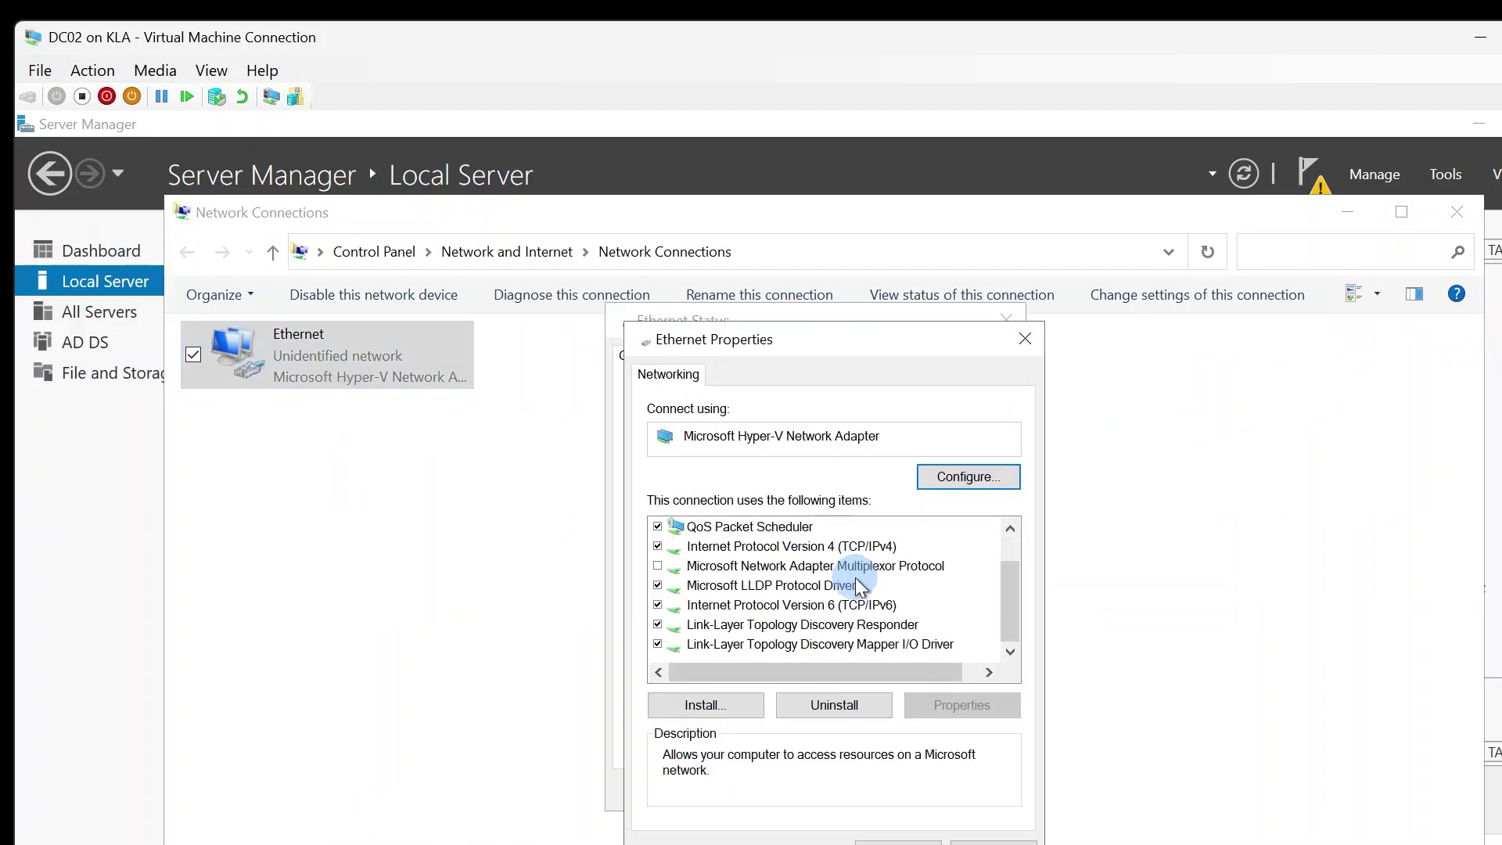
click(823, 626)
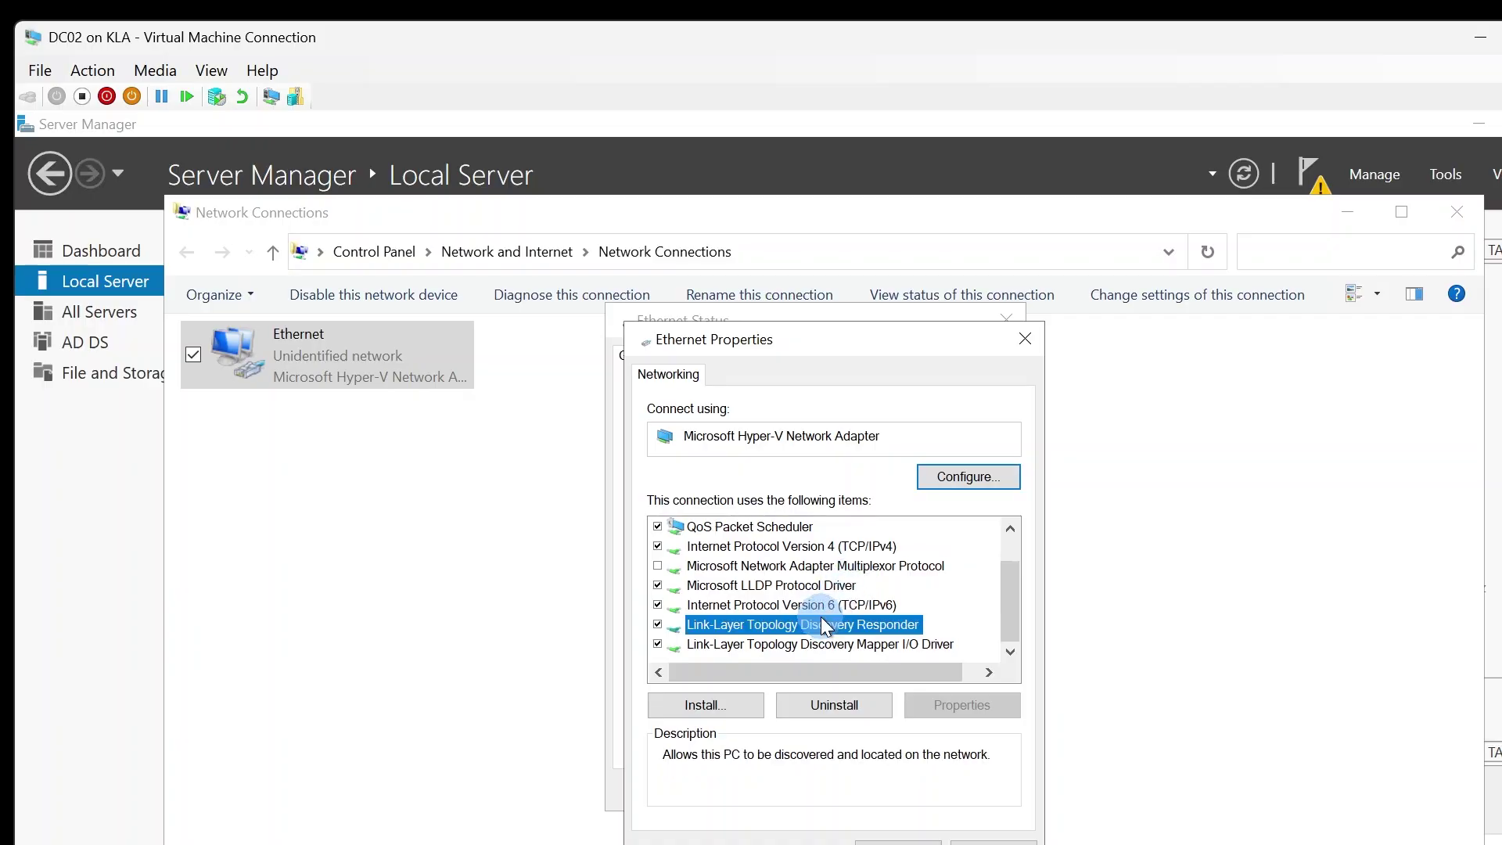
click(812, 603)
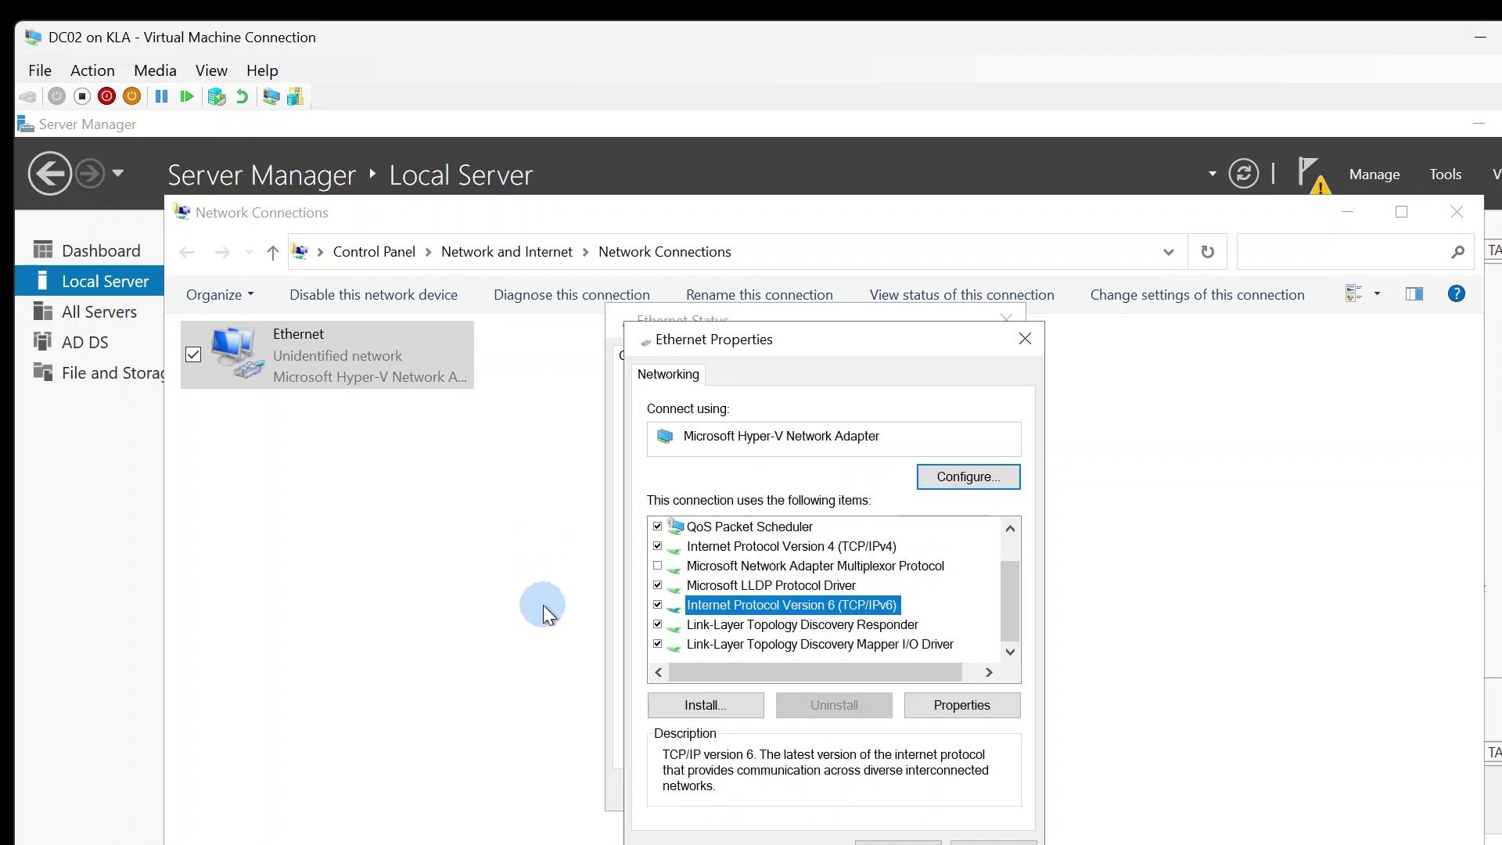
double_click(856, 555)
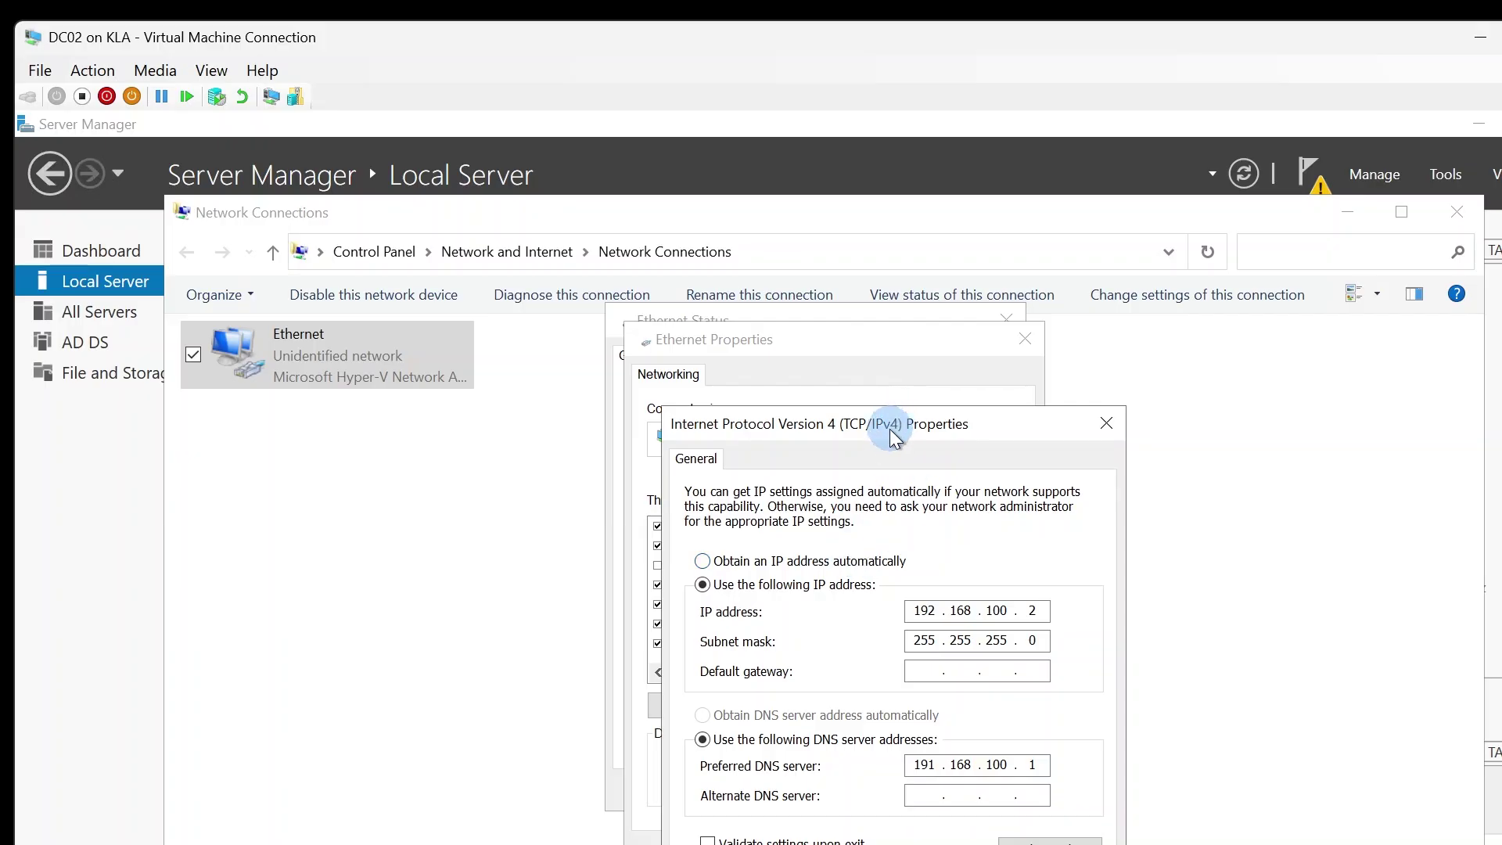
drag(889, 429, 738, 265)
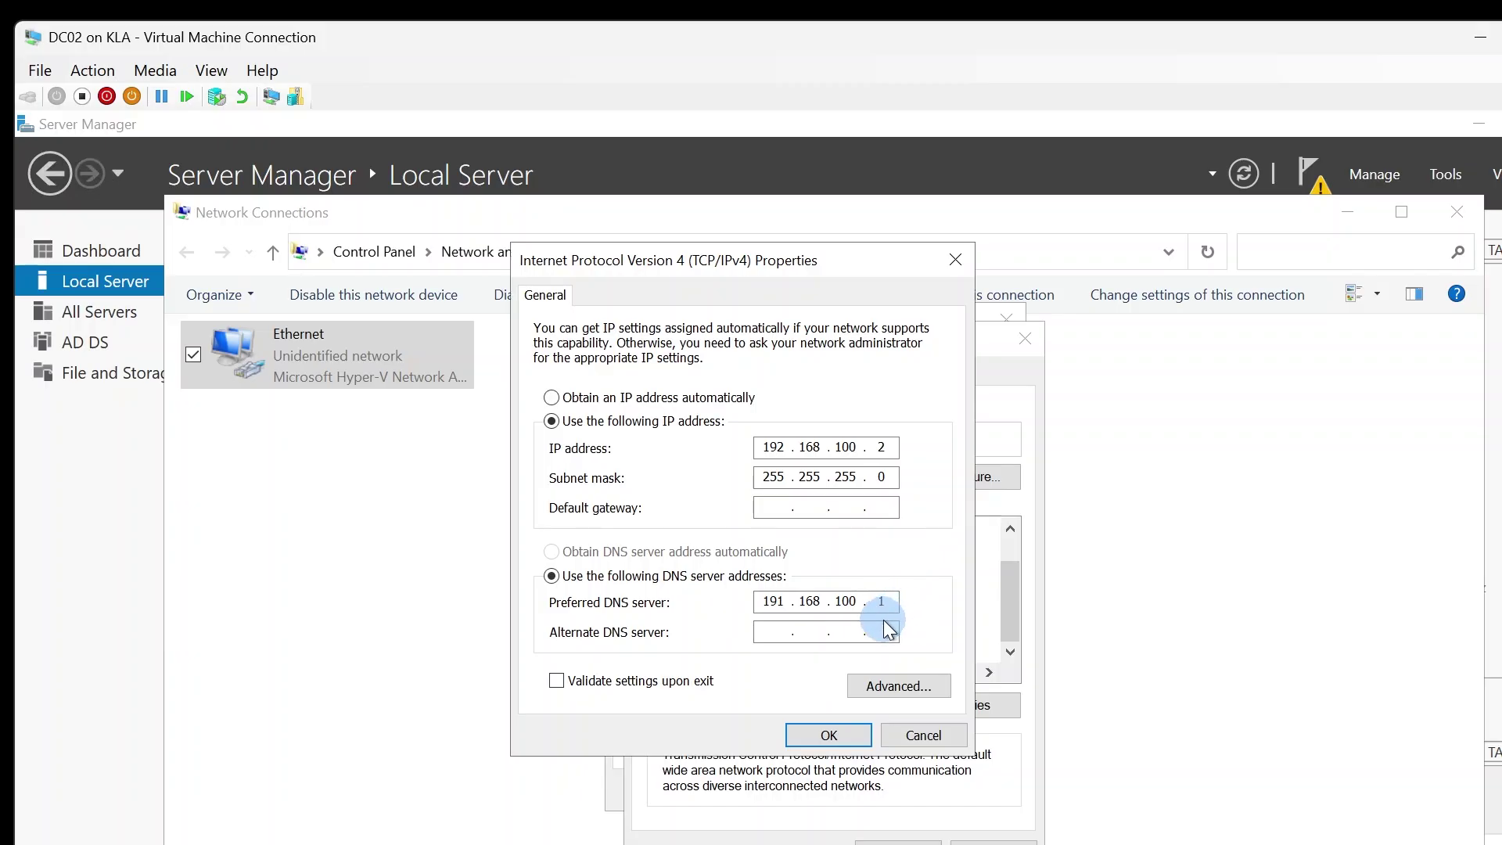
- Change the preferred DNS server's first octet to 192 and save all adapter dialogs
double_click(793, 600)
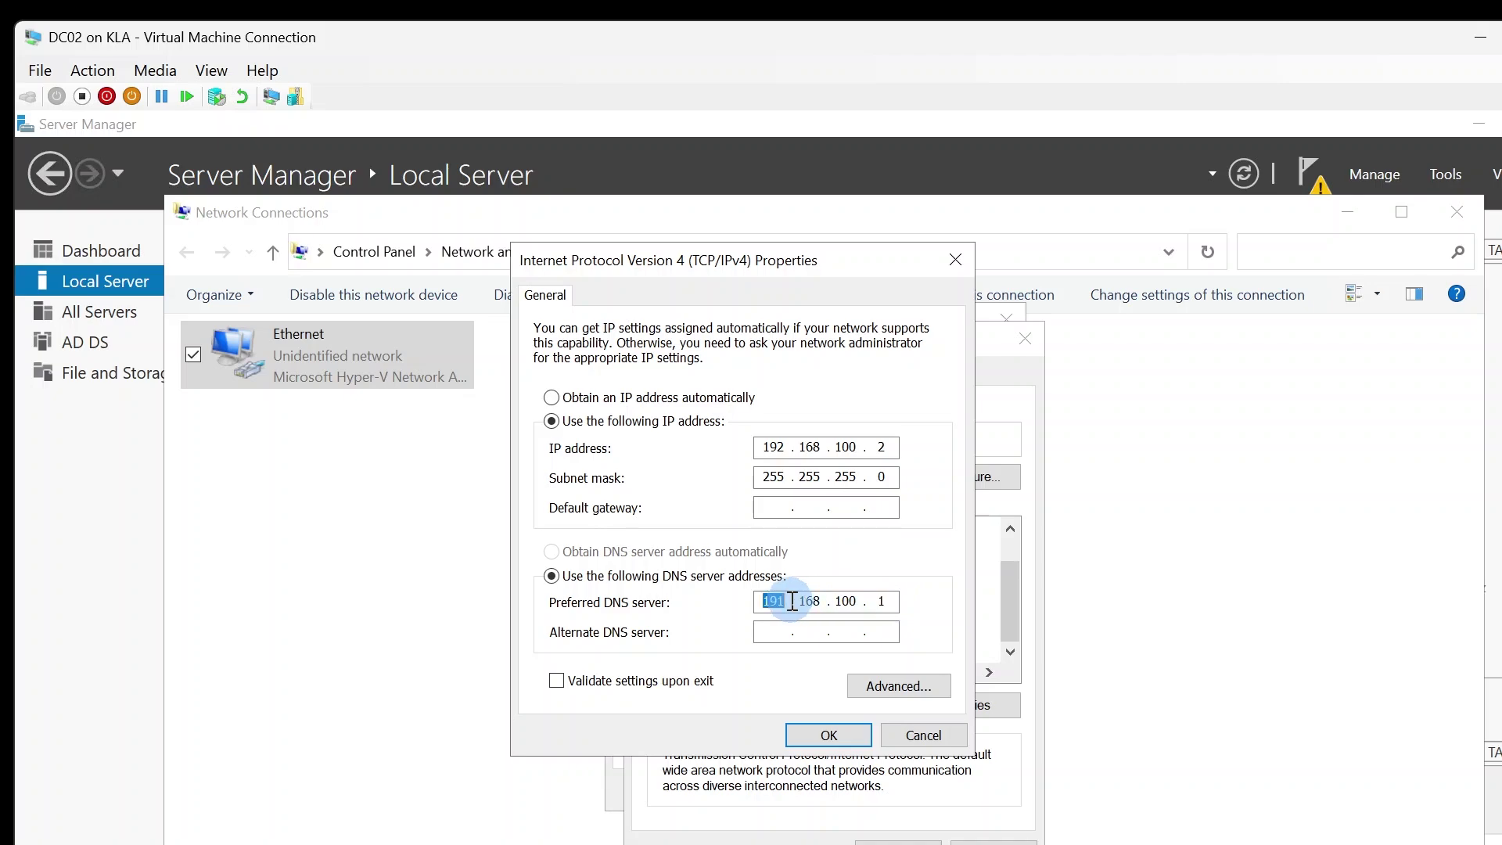
text(192)
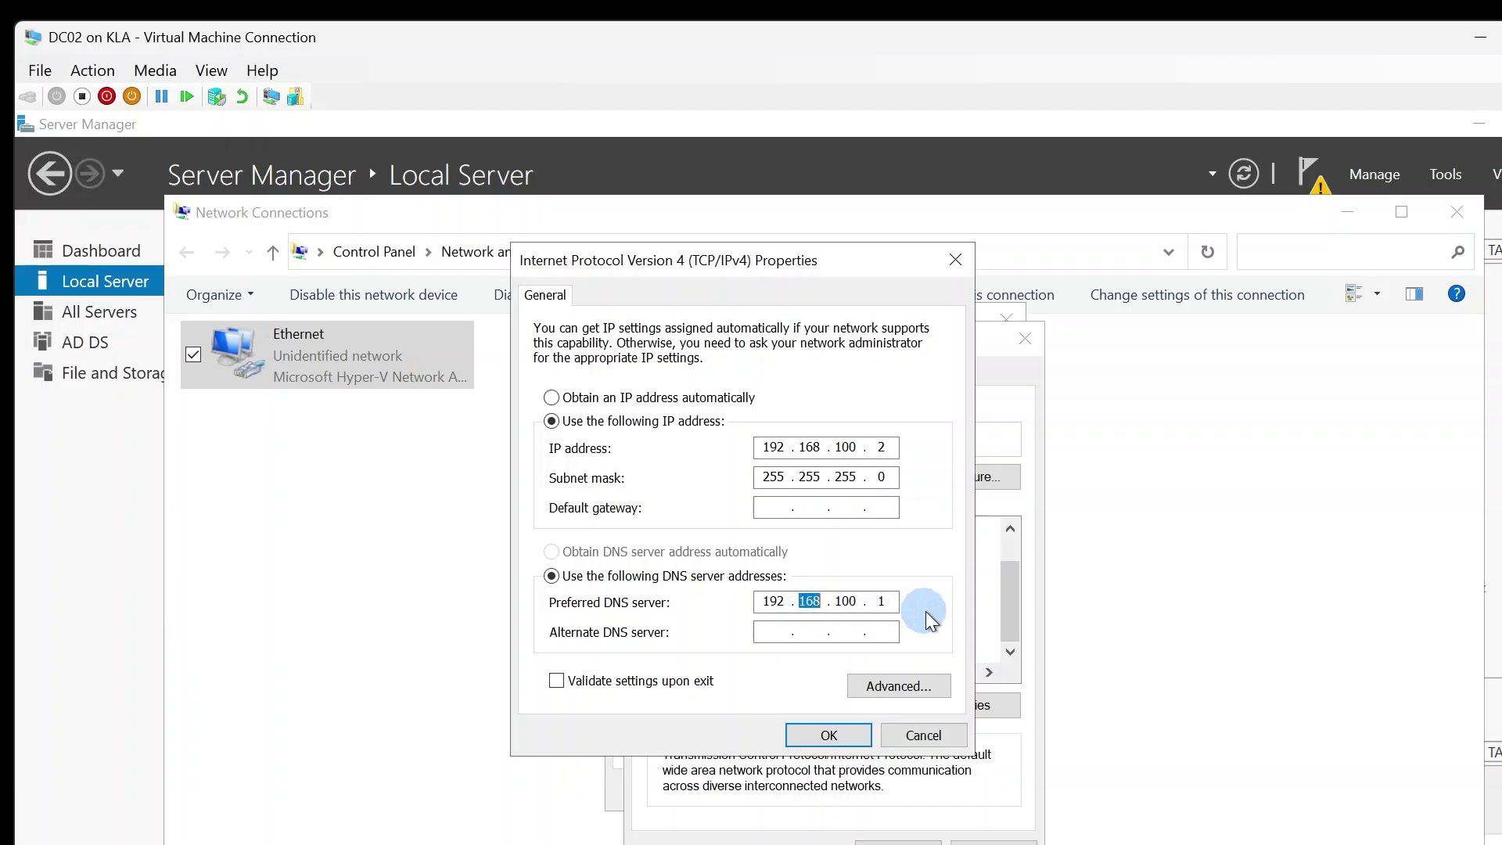
click(828, 736)
click(842, 373)
drag(835, 339, 801, 169)
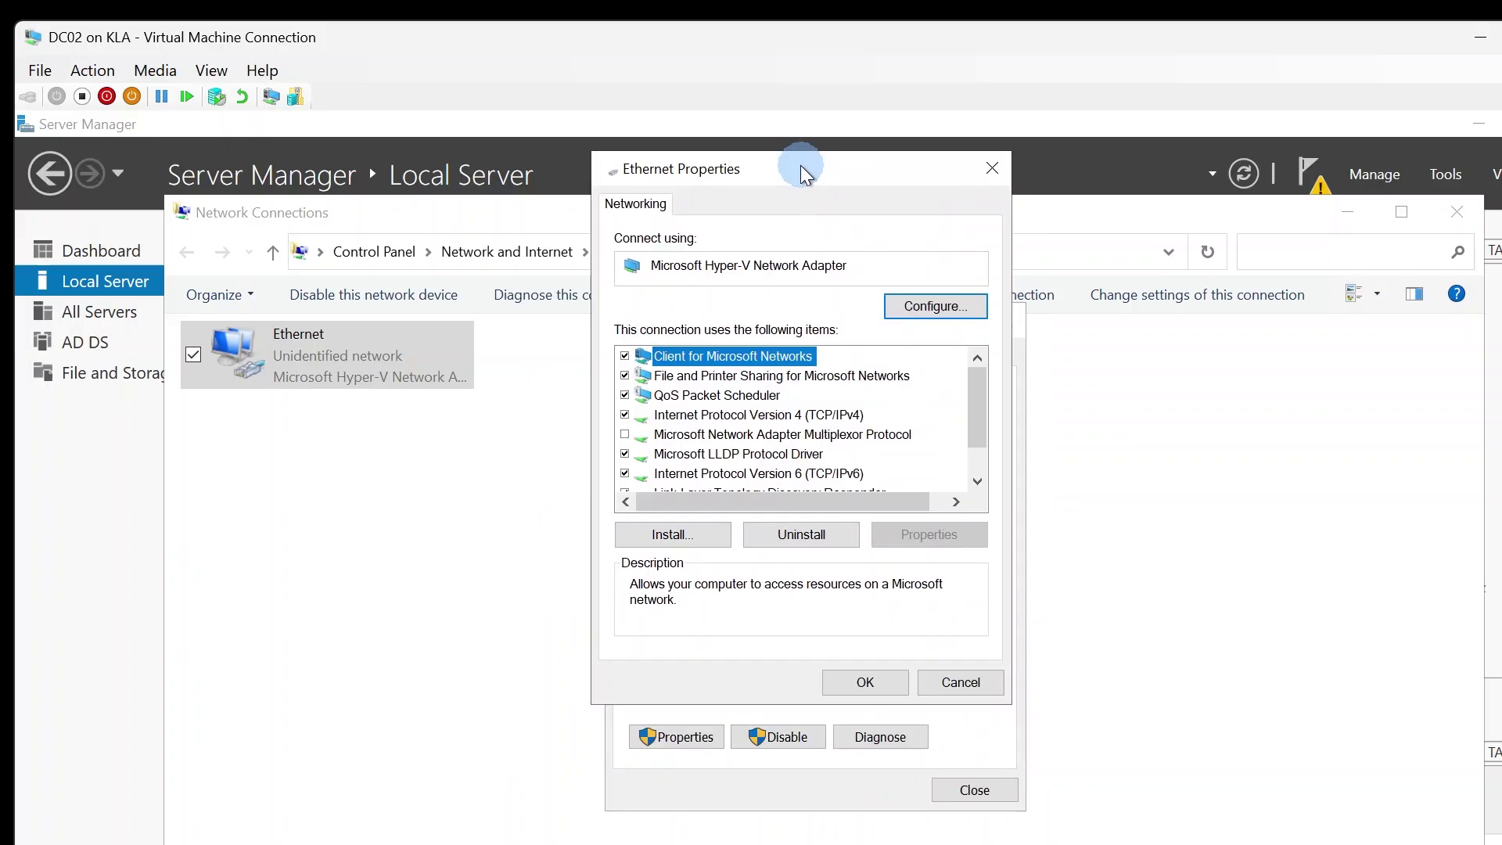
click(861, 682)
click(970, 792)
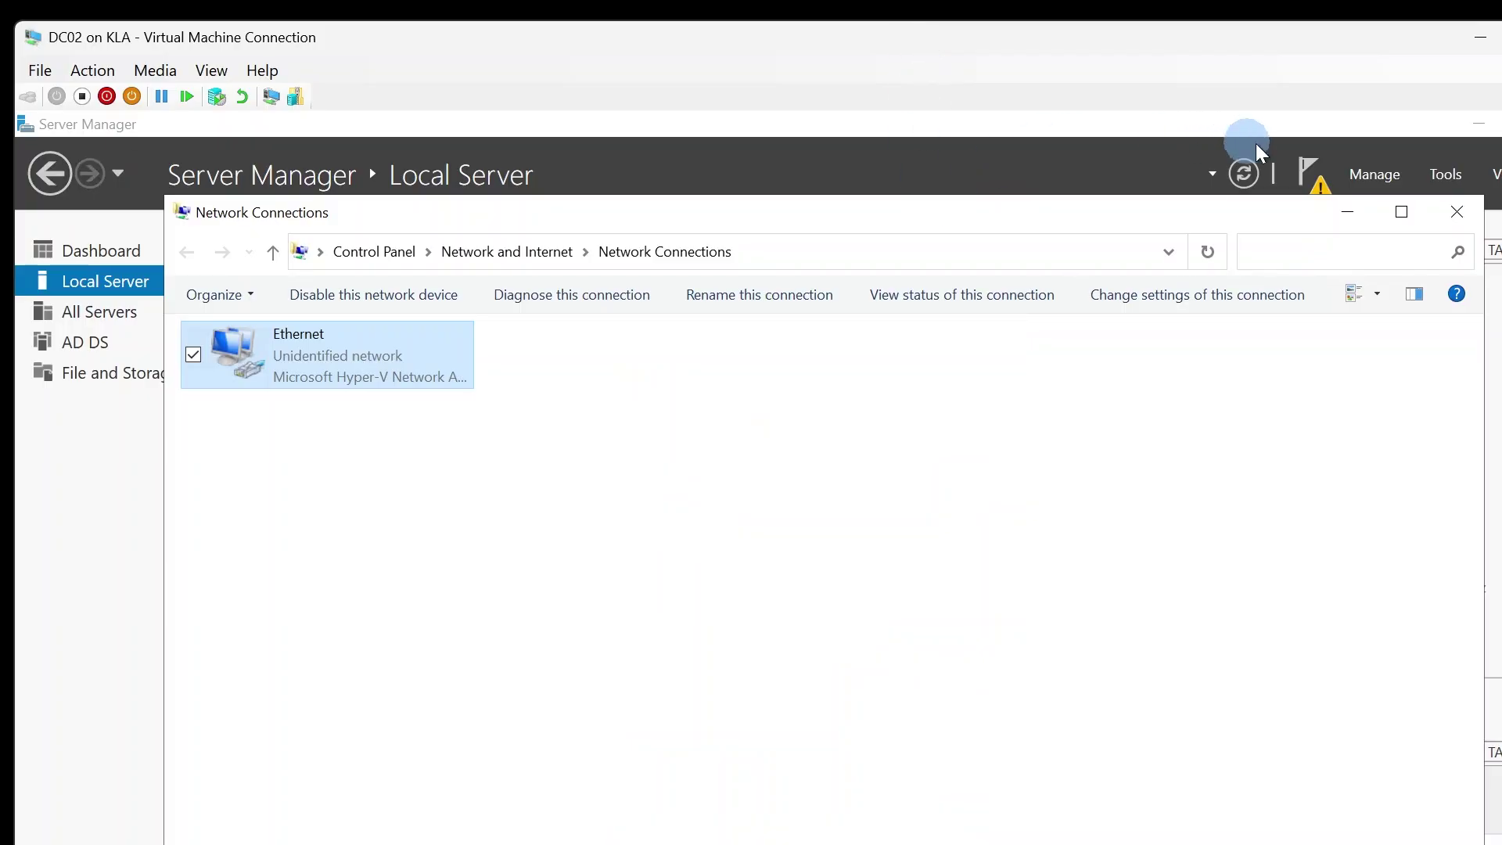
- Bring the AD DS Configuration Wizard back via the post-deployment notification in full-screen view
click(1322, 171)
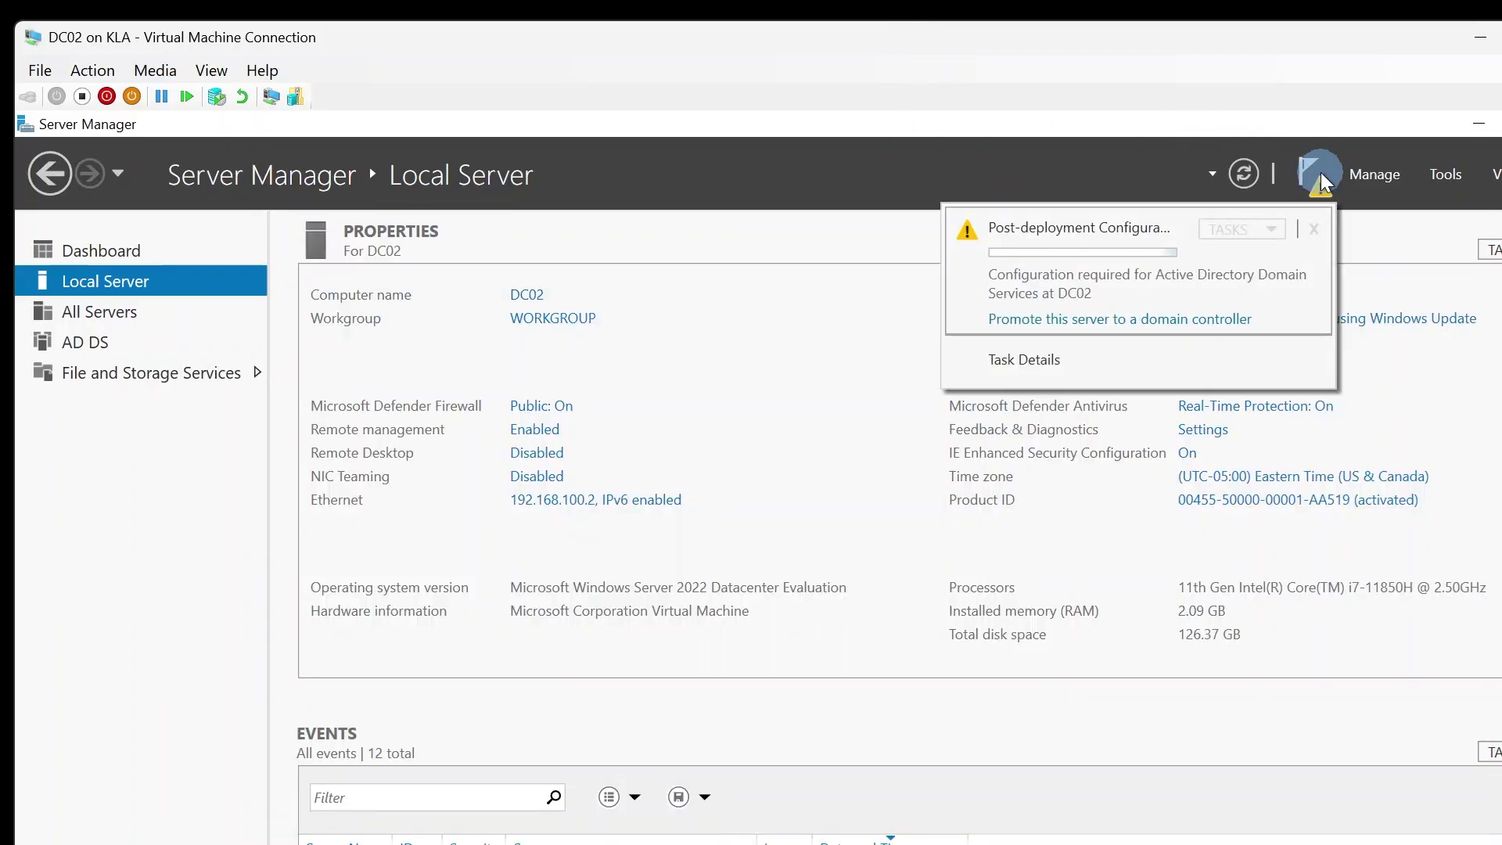
click(1202, 329)
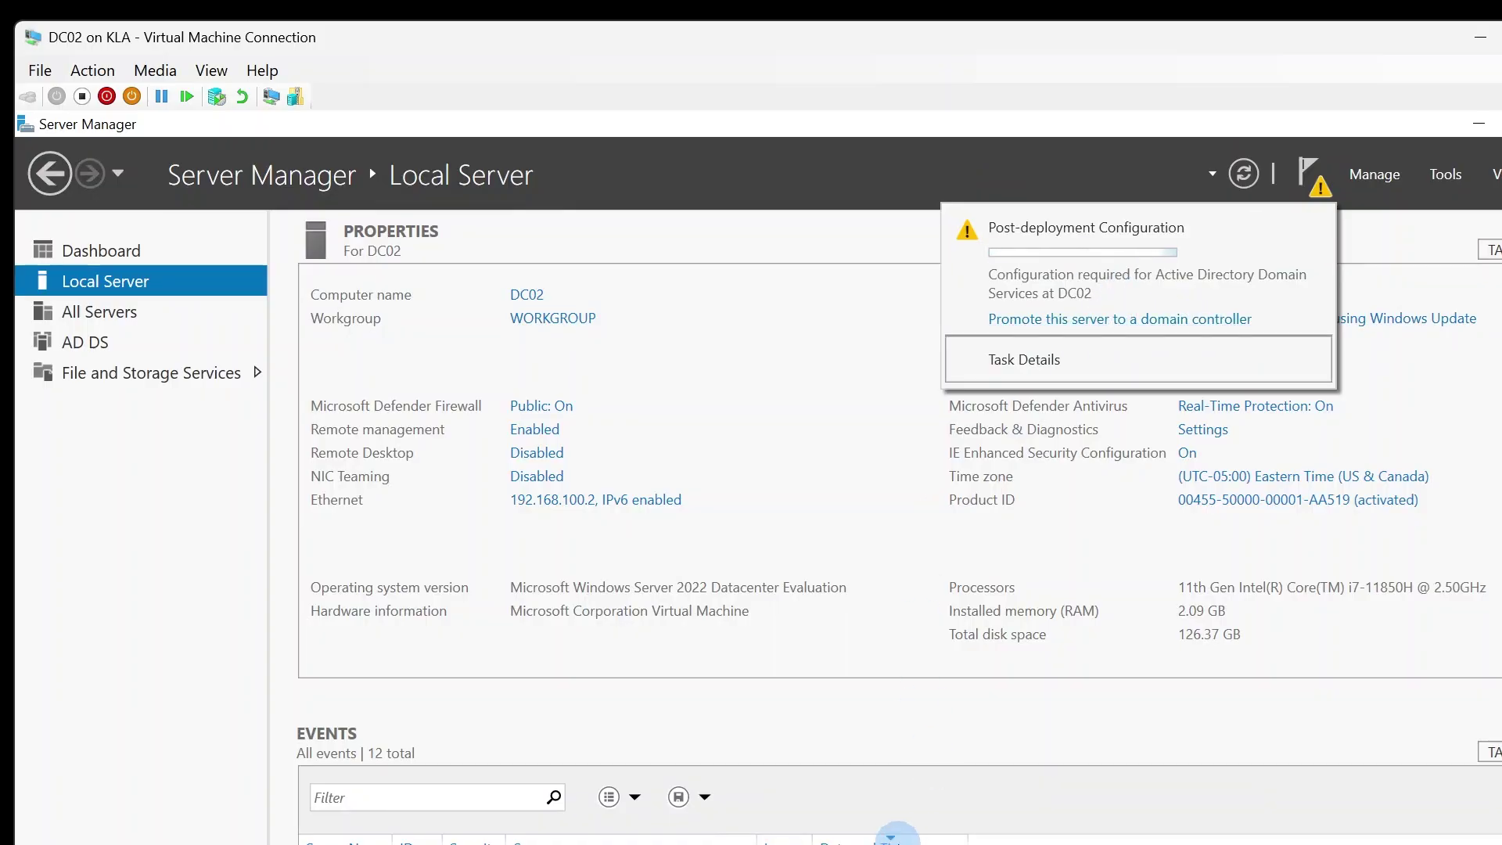
double_click(1331, 32)
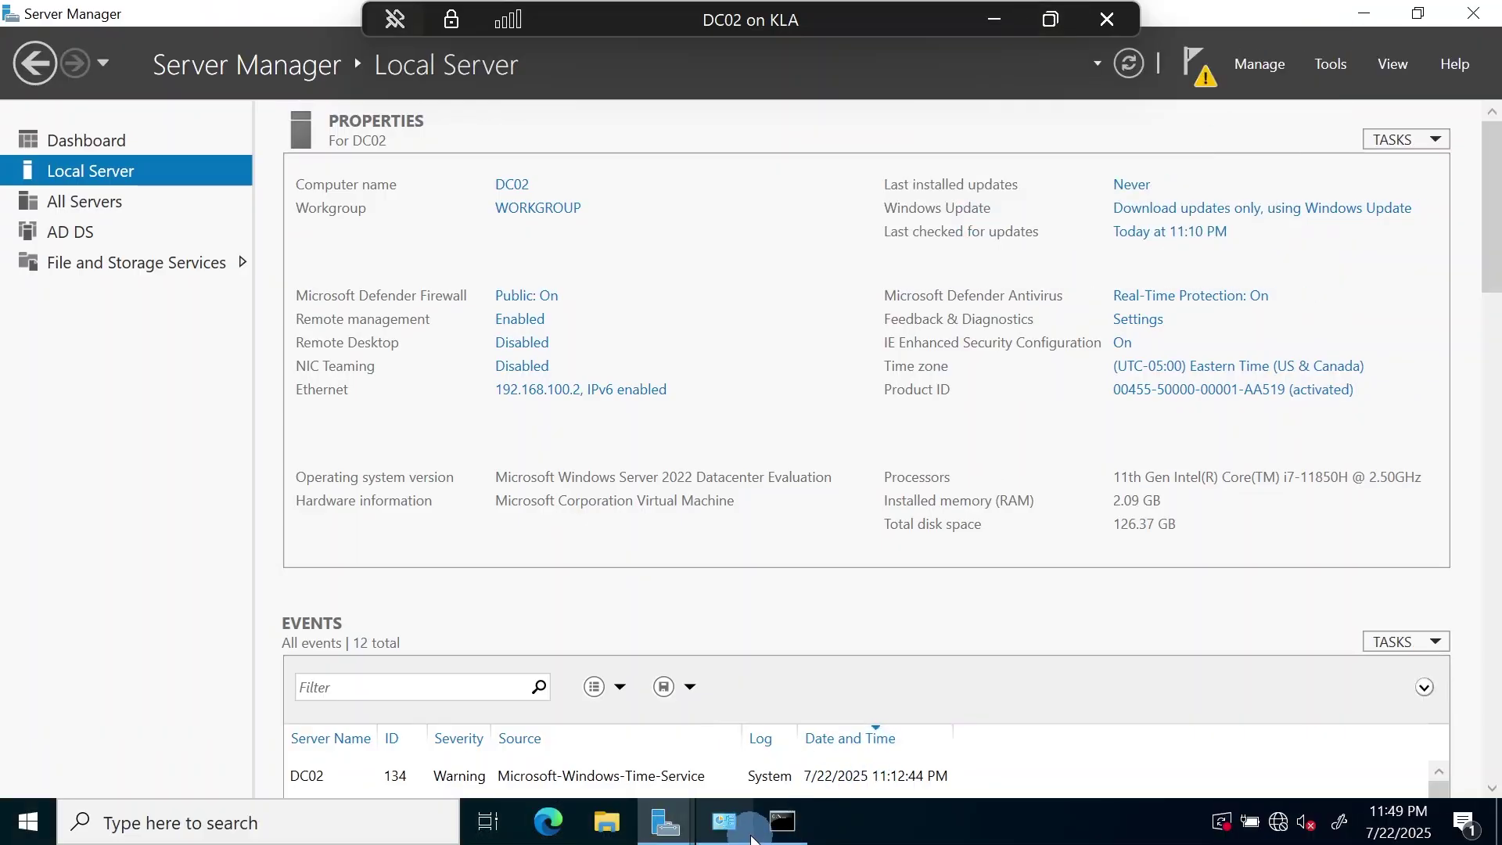
mouse_move(741, 835)
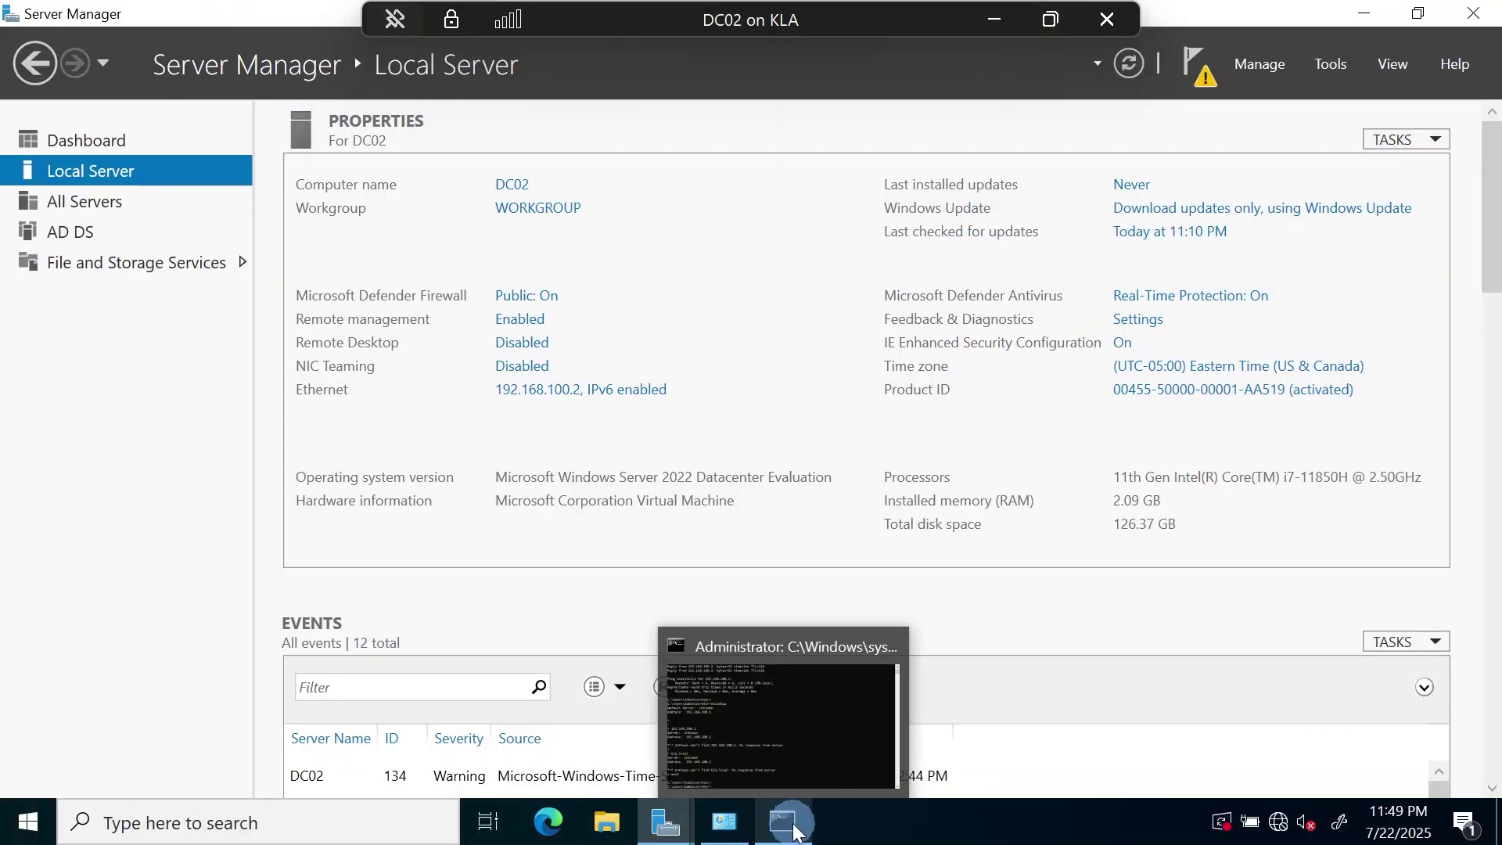
mouse_move(674, 831)
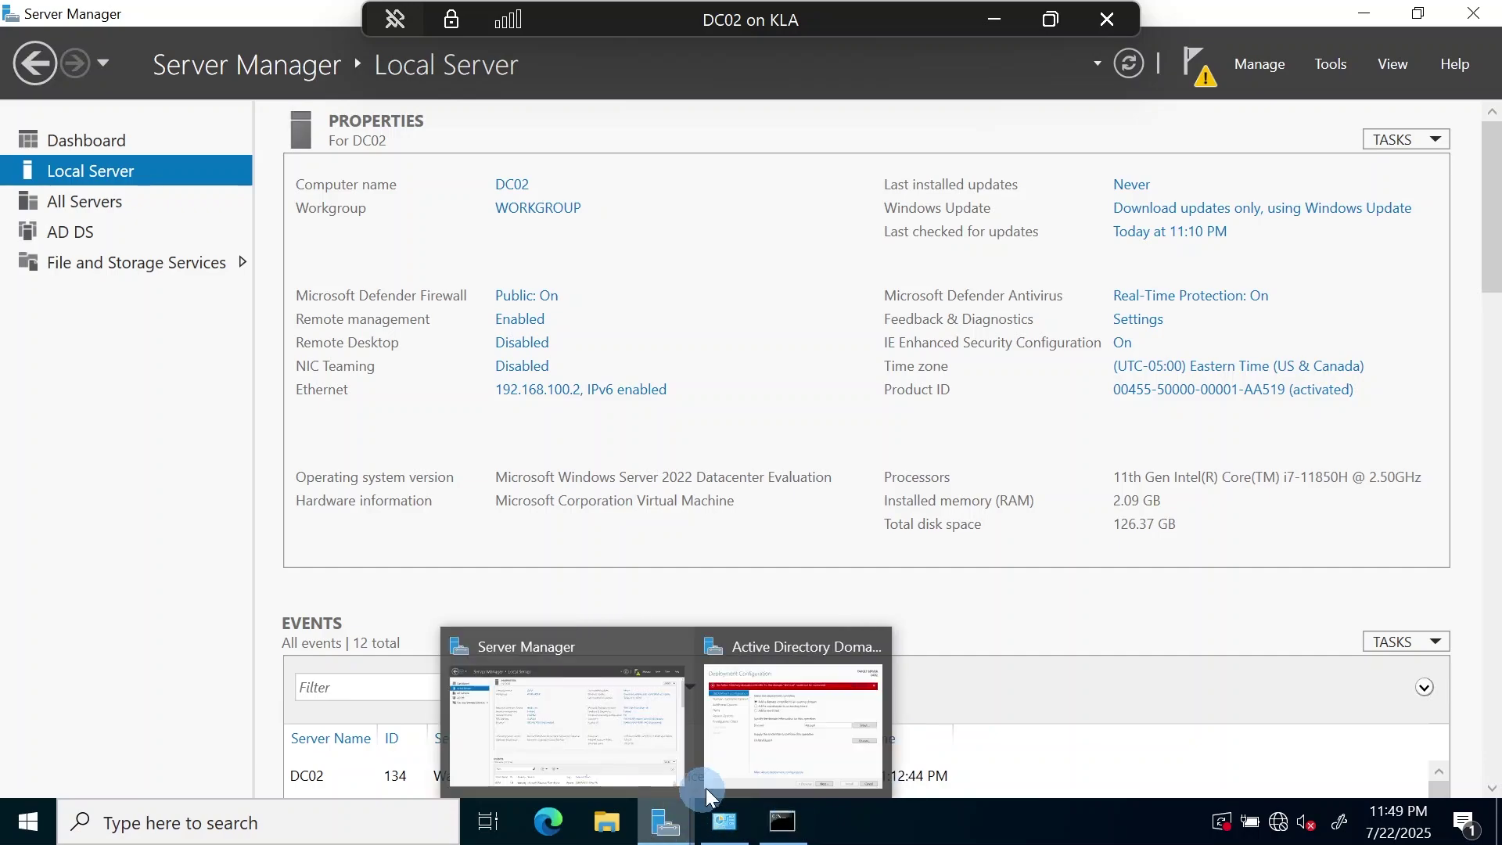
click(776, 743)
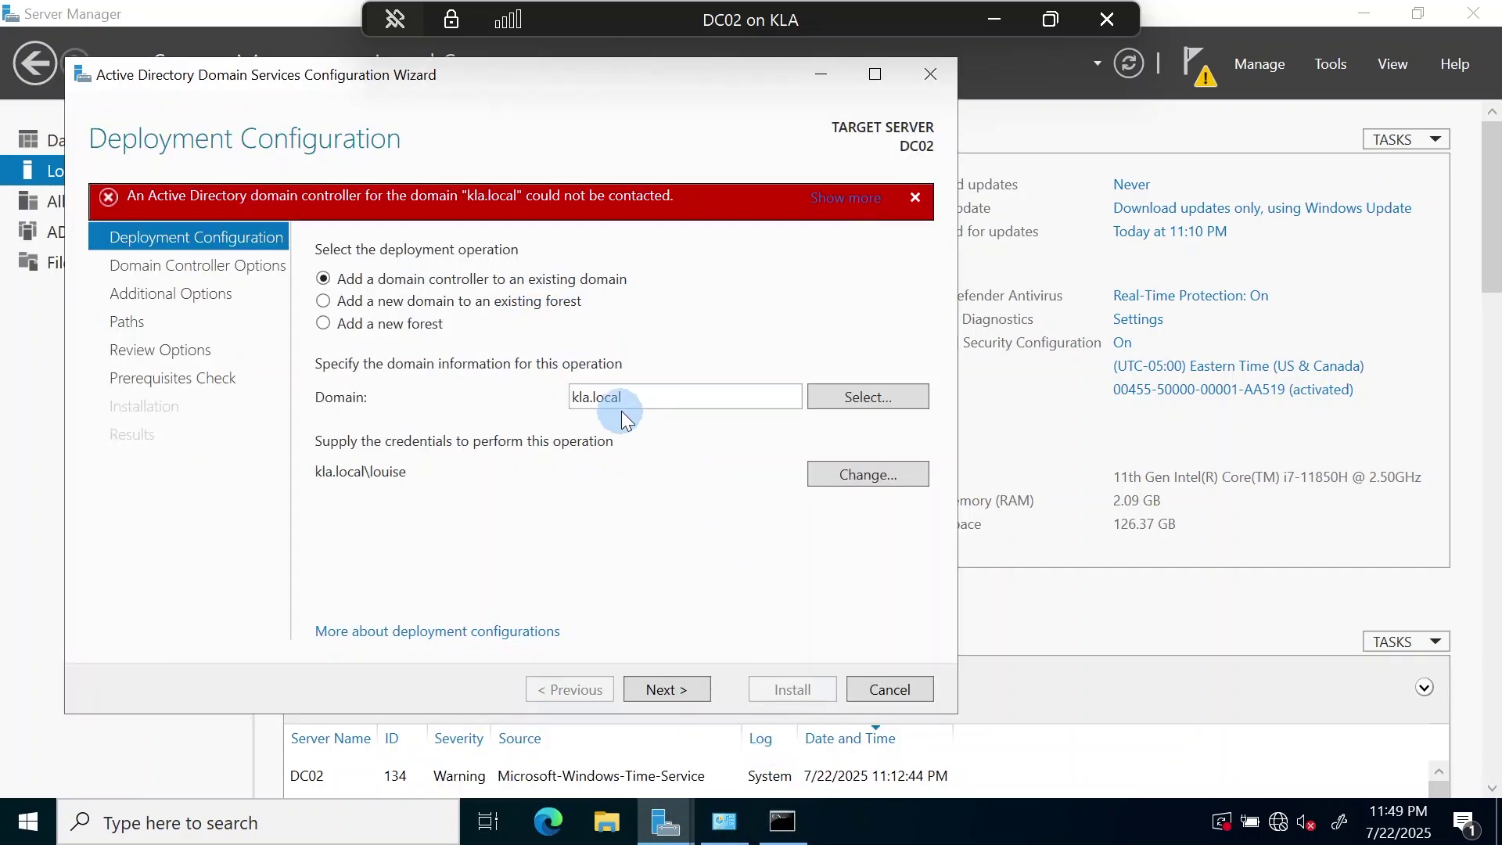
- Retry validation, get the incorrect-credentials error, and cancel the wizard with Yes
click(674, 690)
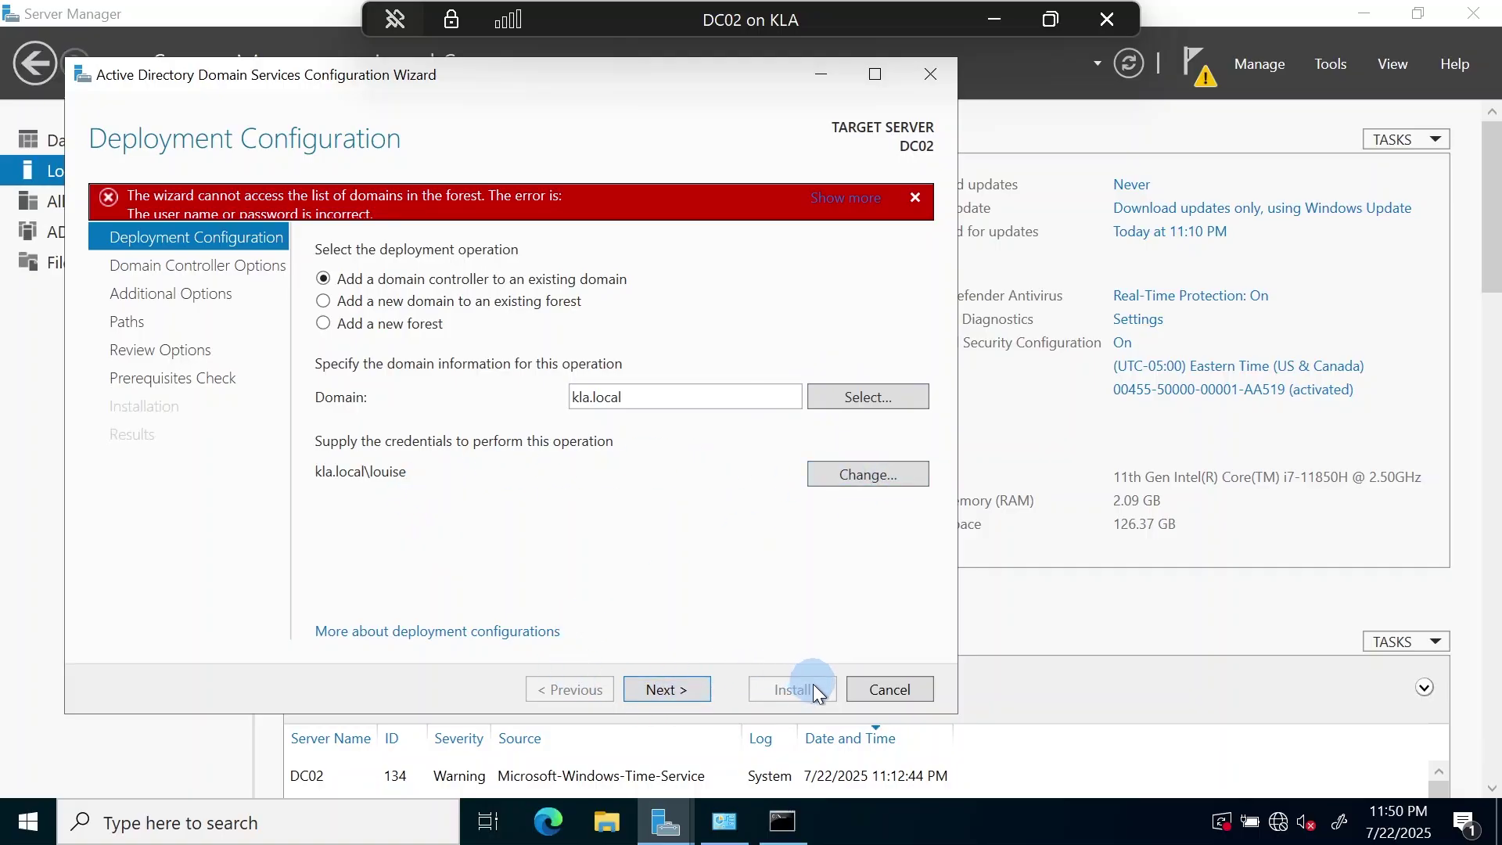
click(873, 678)
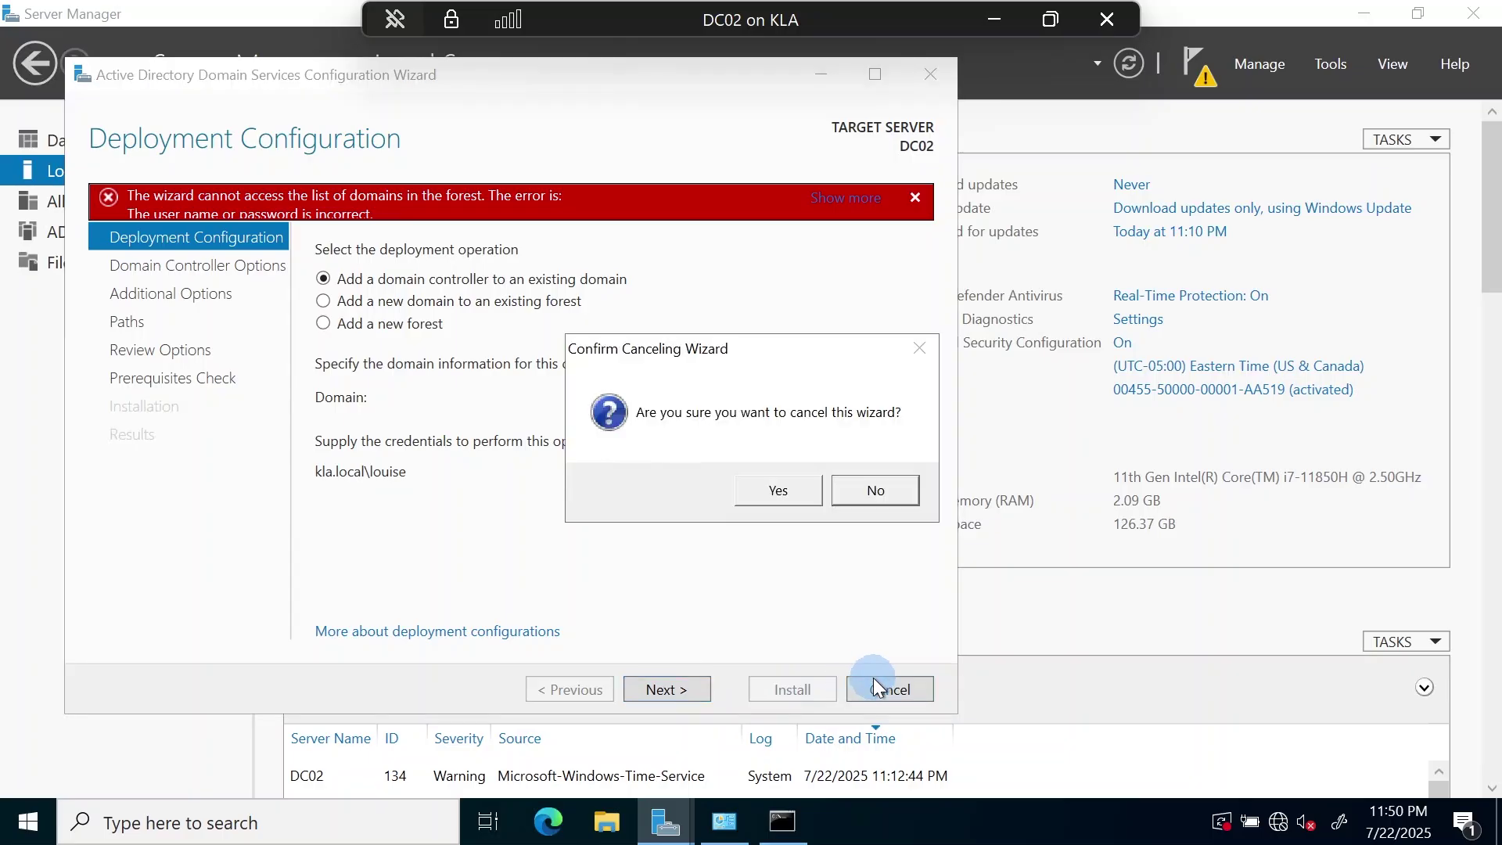
click(777, 491)
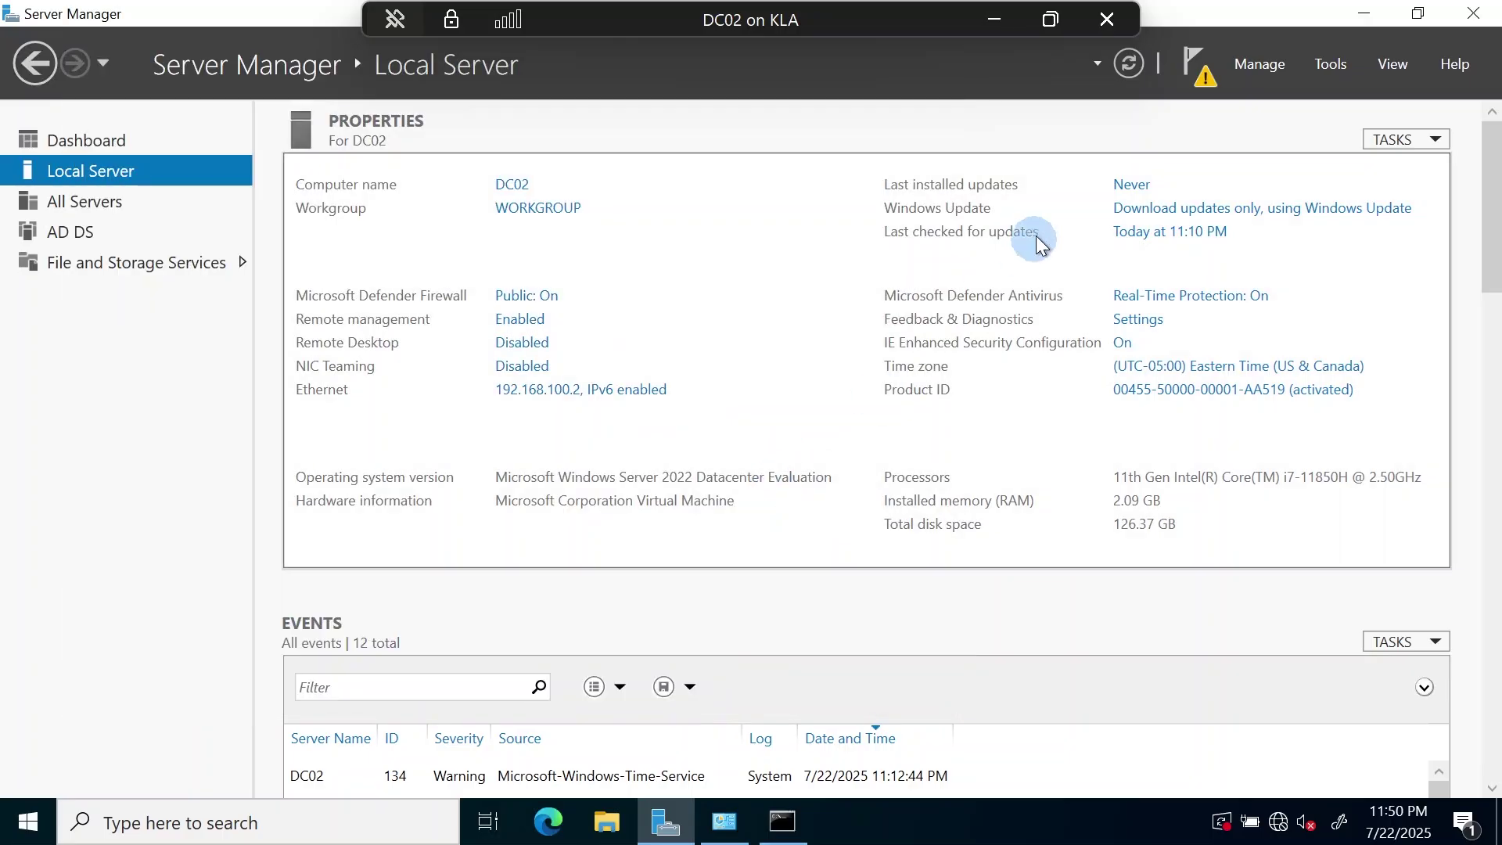
- Relaunch the domain controller promotion from the notifications and browse for the existing domain
click(1195, 67)
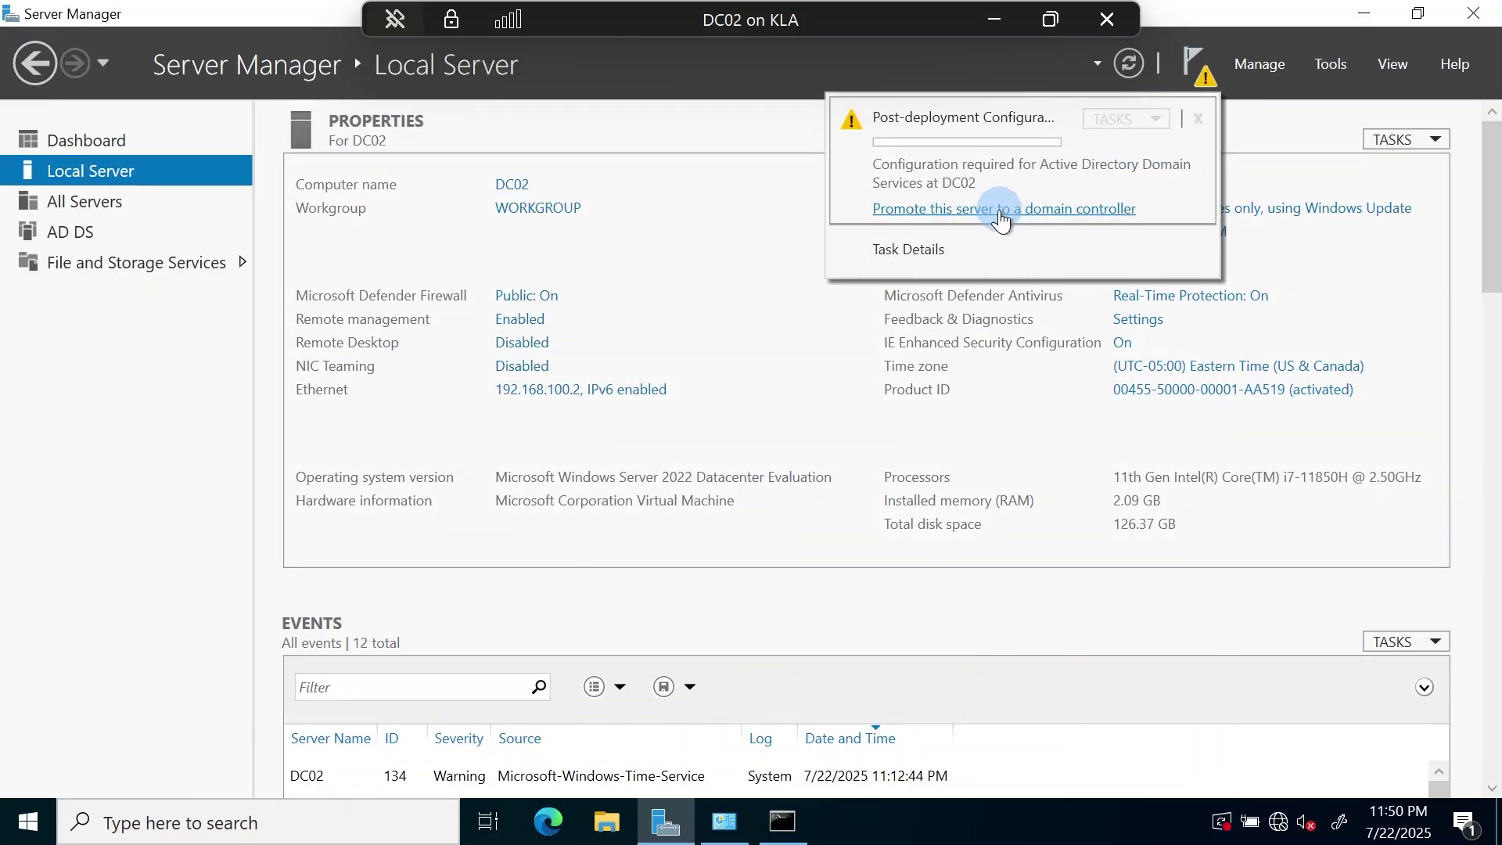
click(1009, 191)
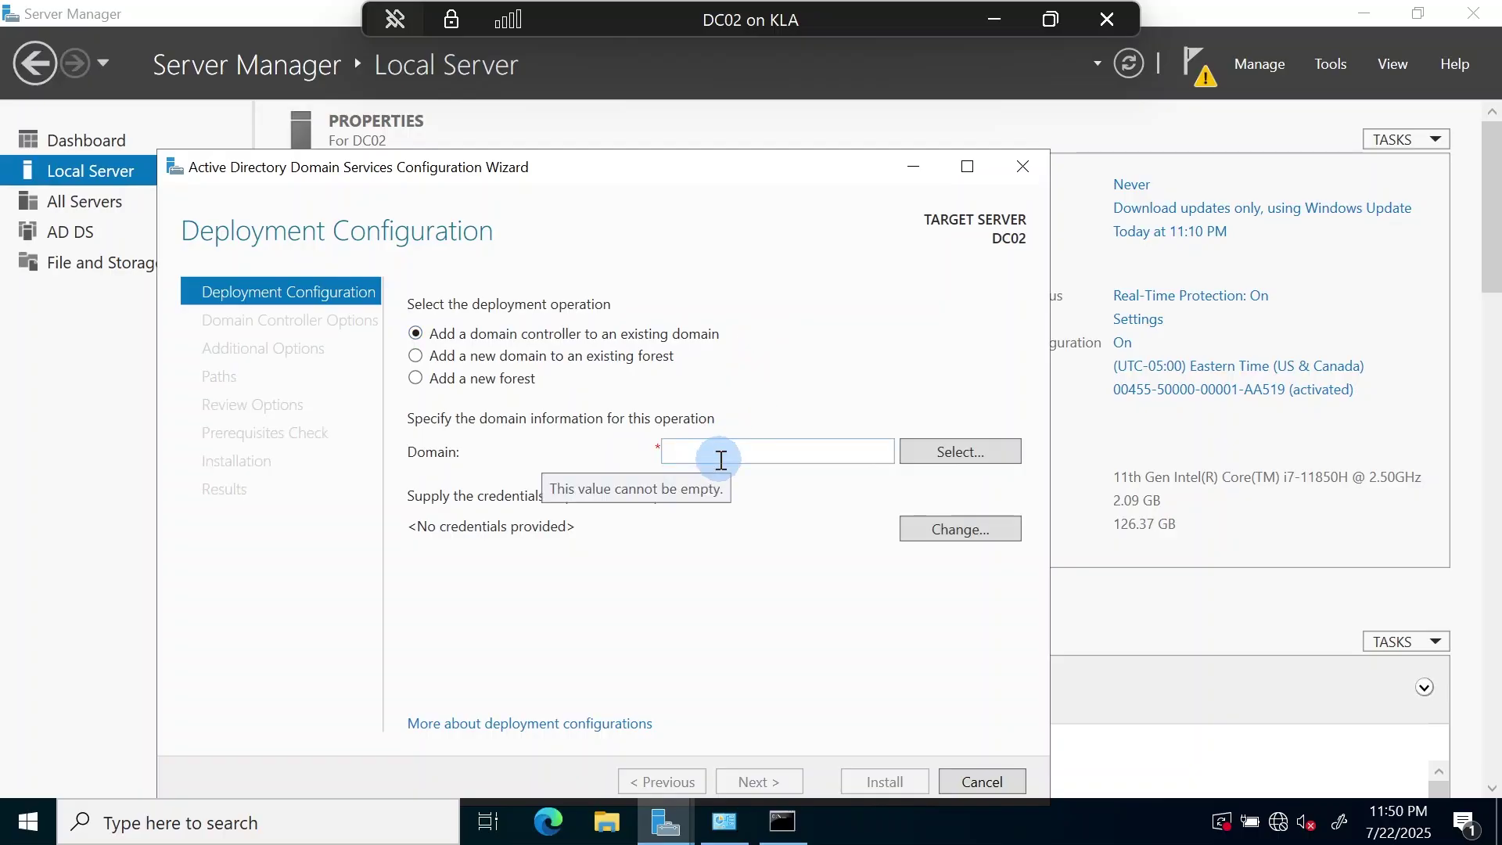
click(721, 460)
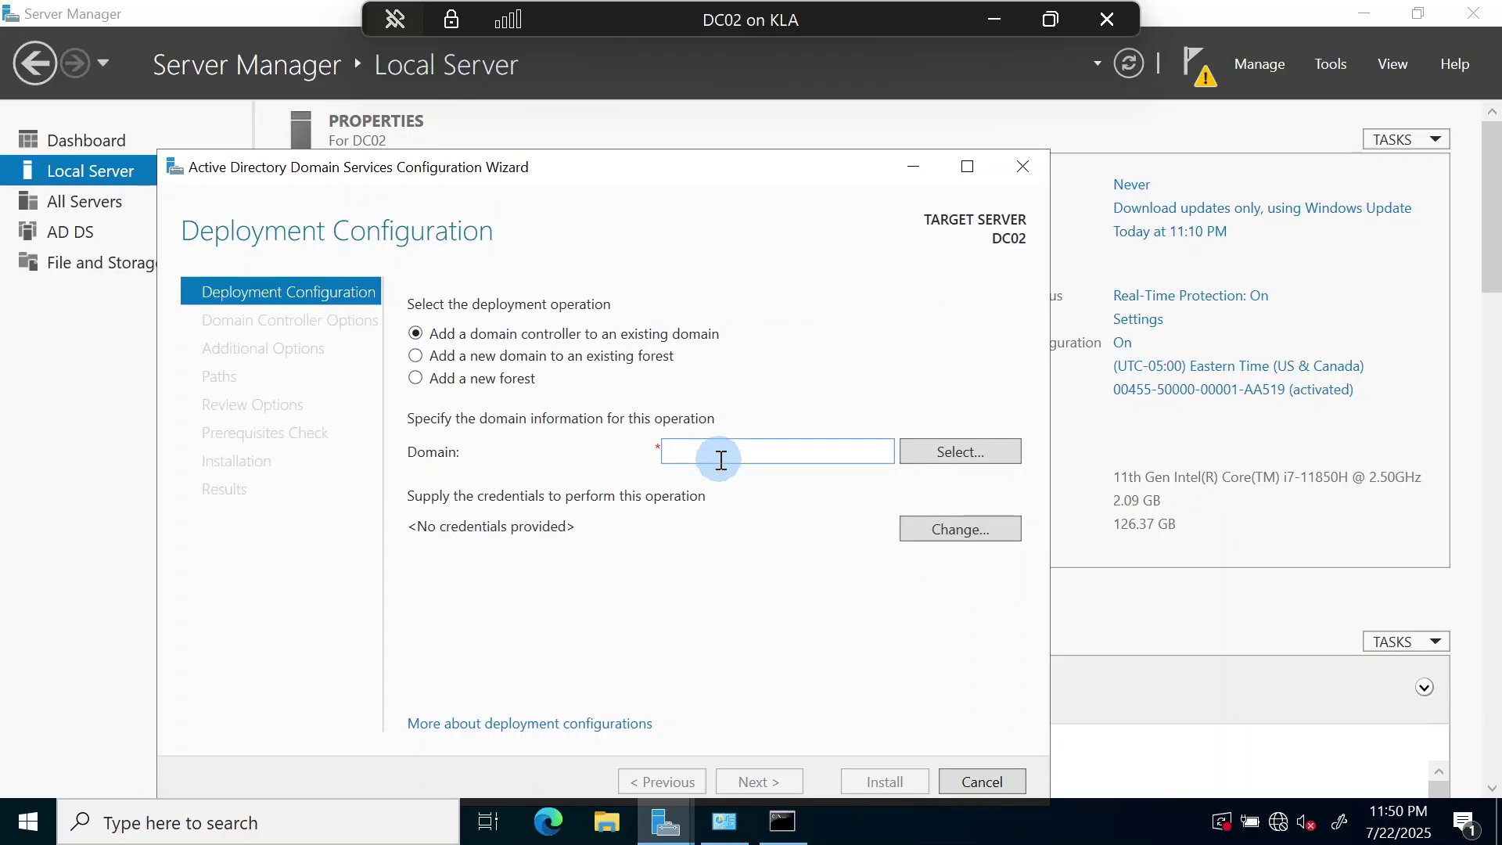
click(949, 454)
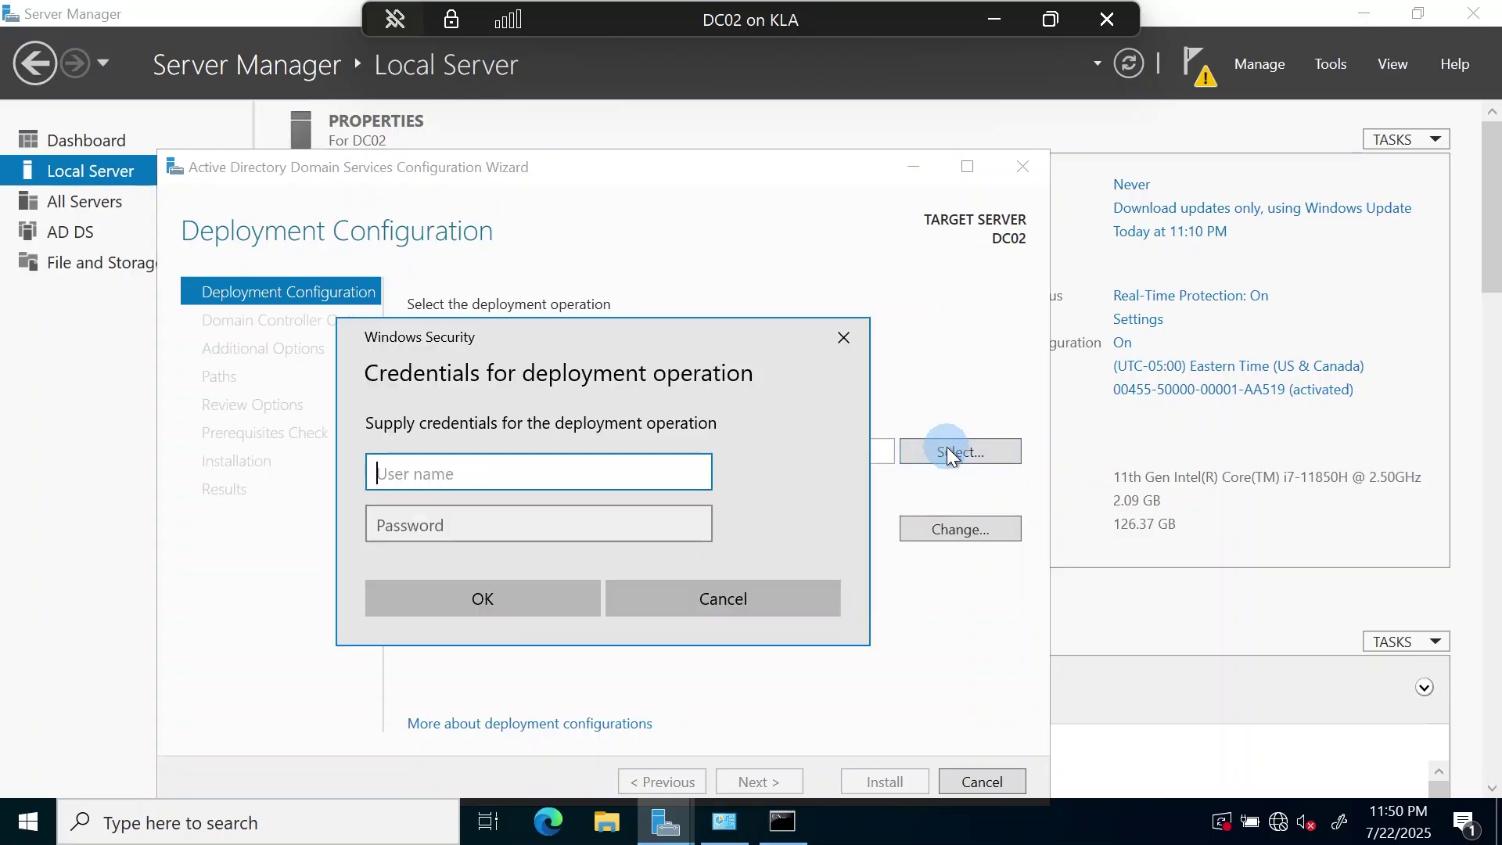
- Supply the domain administrator's user name and password, then select kla.local as the domain
text(k)
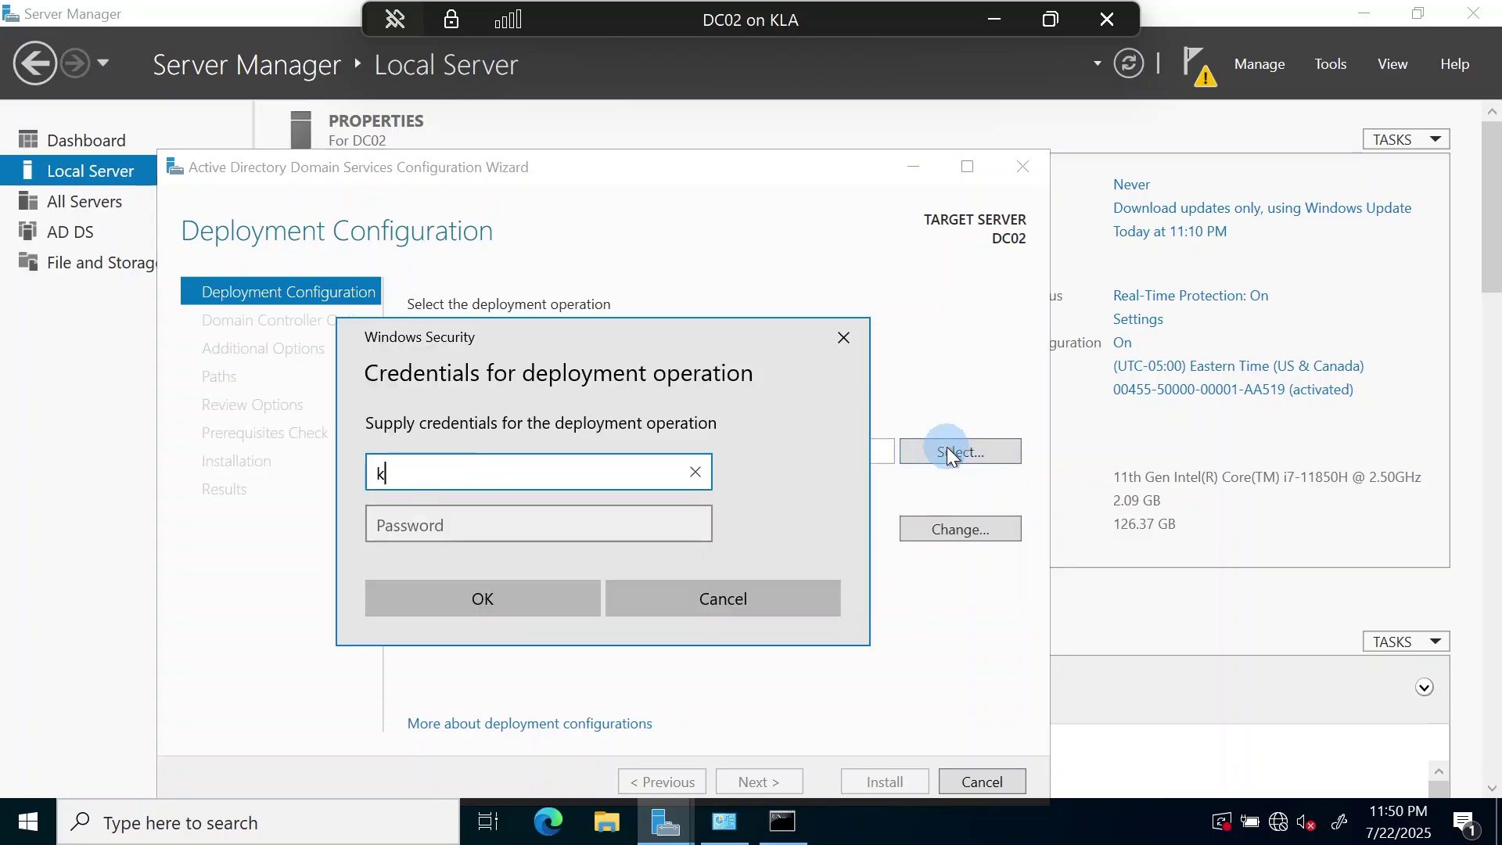
text(la\louise)
key(Tab)
text(********)
key(Caps_Lock)
text(****)
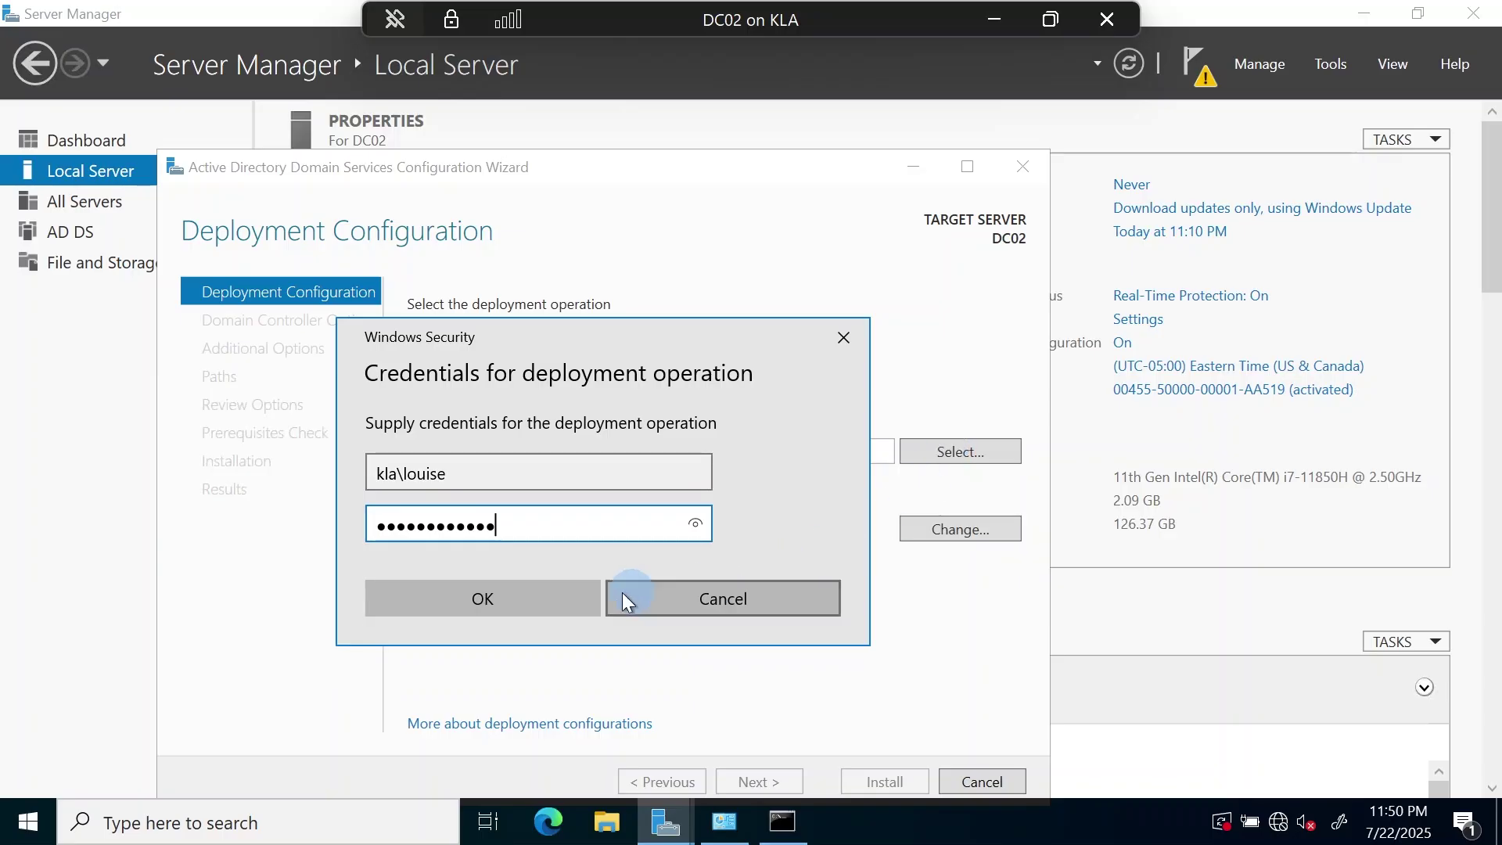
click(499, 598)
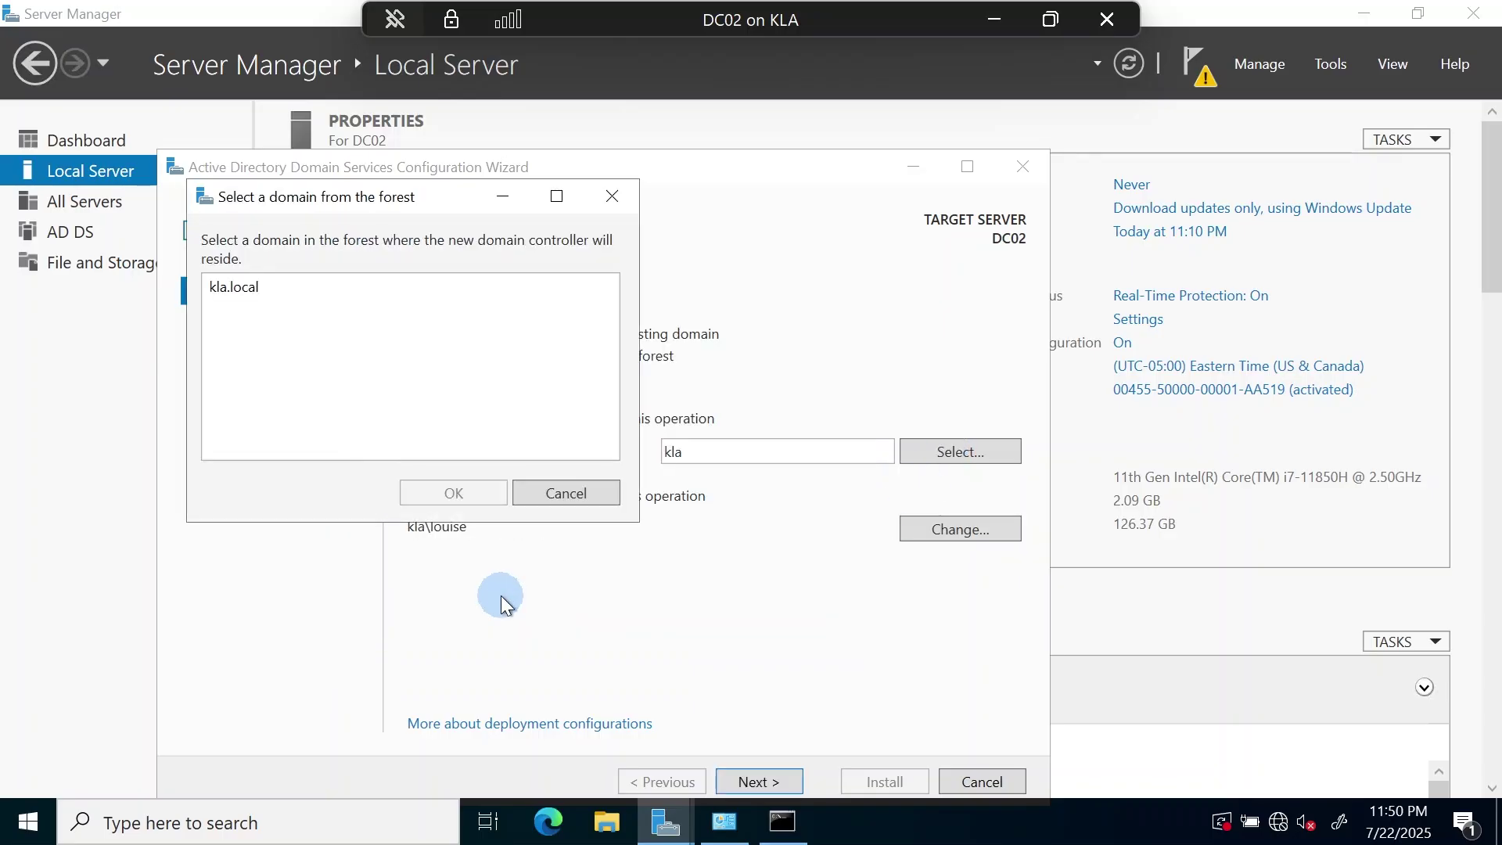
click(212, 287)
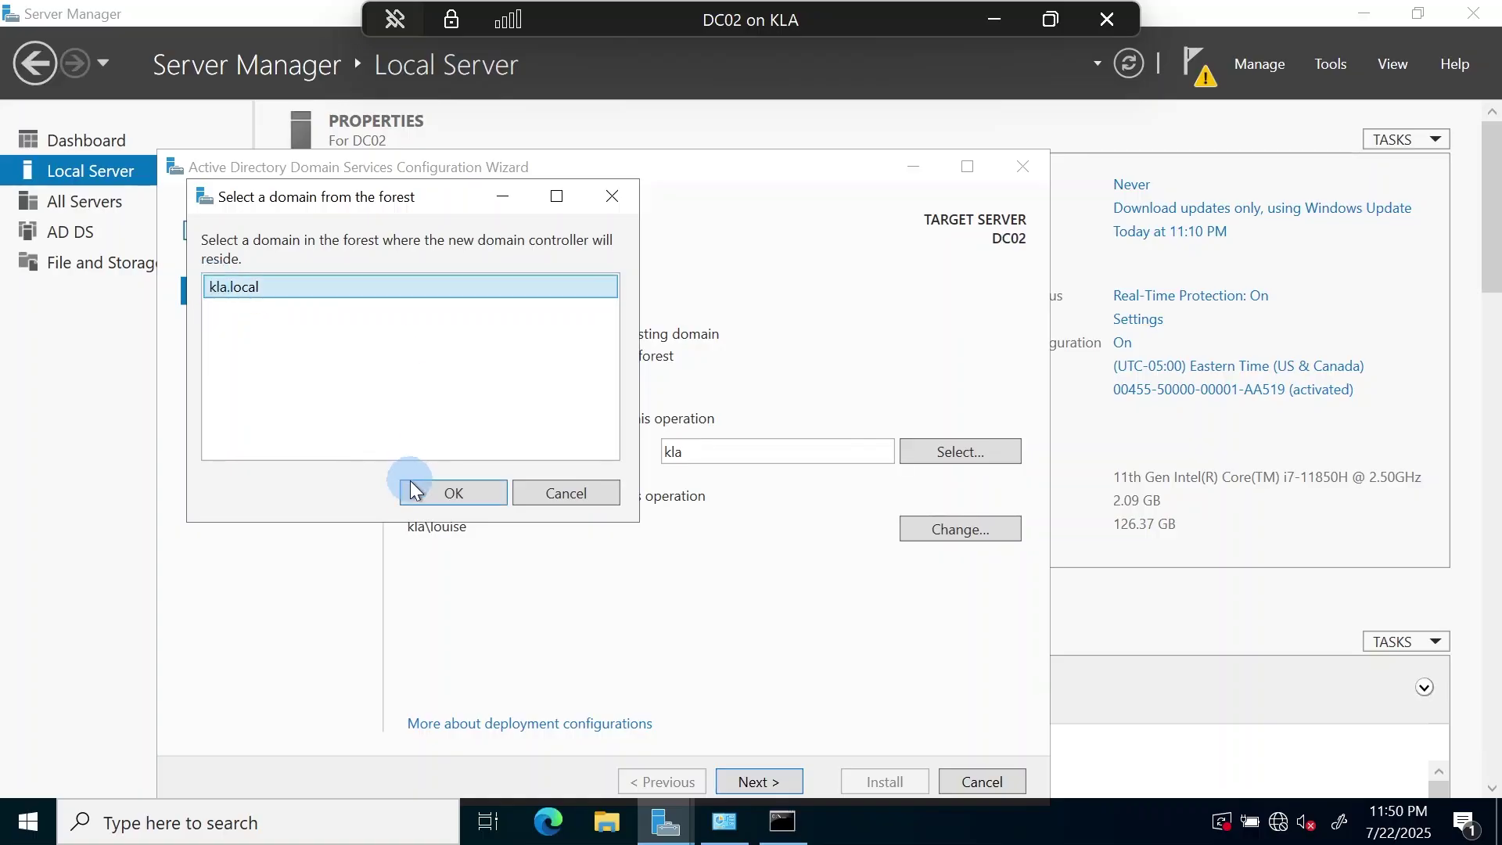
click(452, 492)
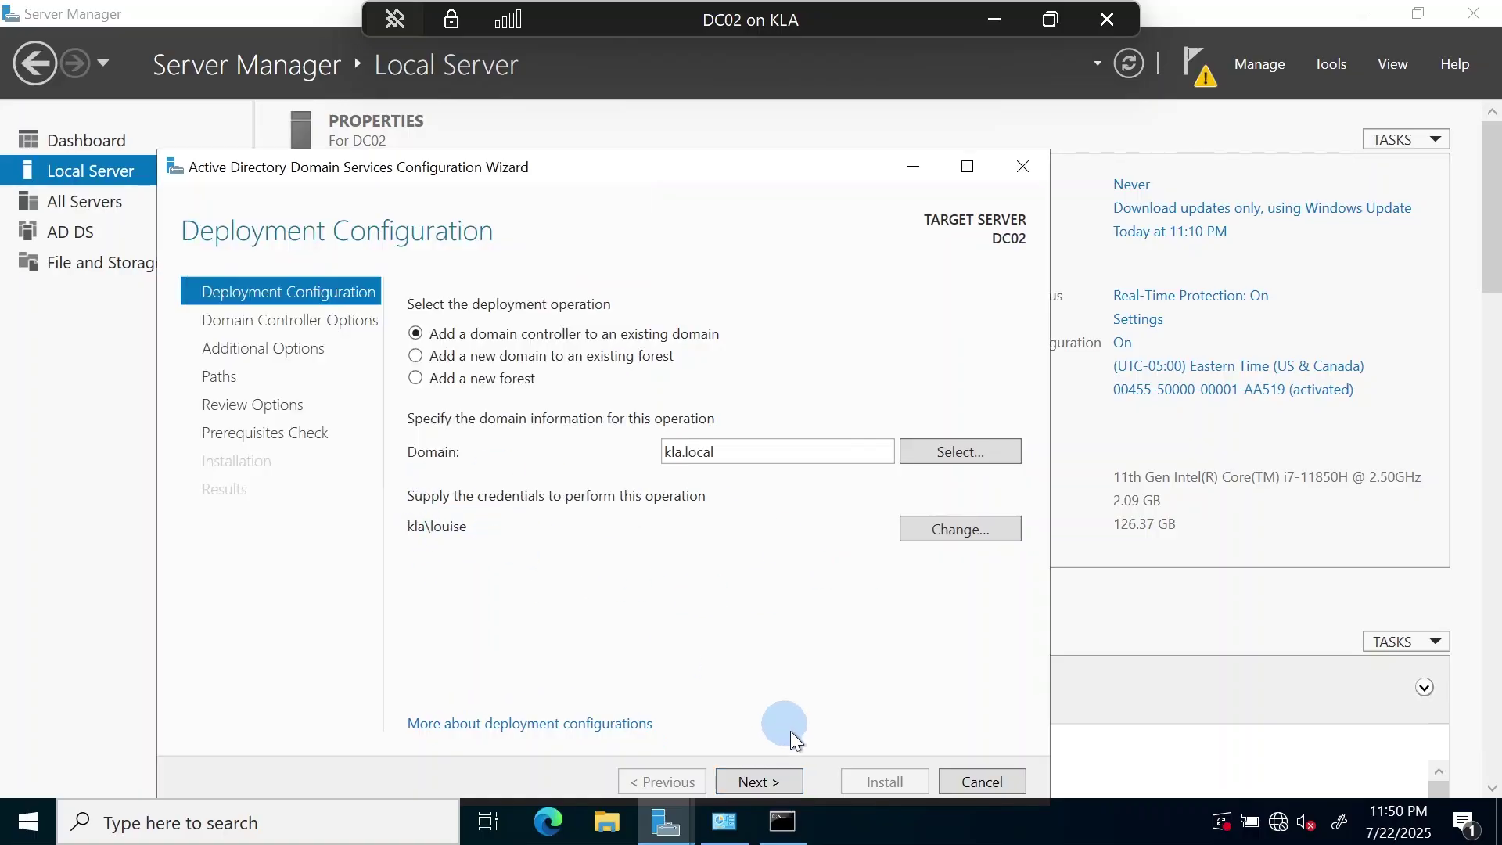
- Enter and confirm the DSRM password on Domain Controller Options, then continue
click(773, 784)
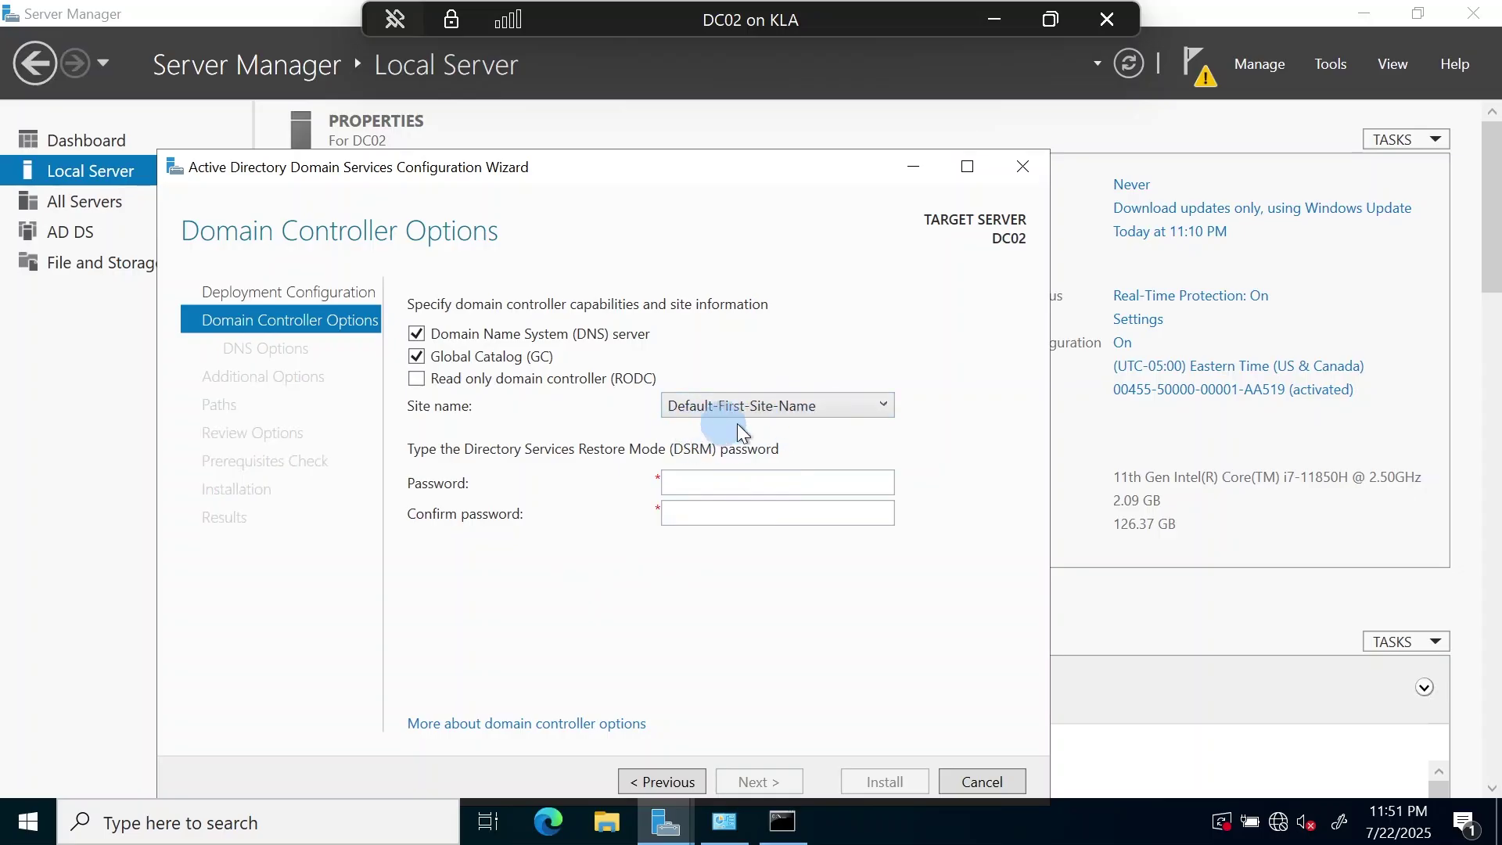
click(695, 485)
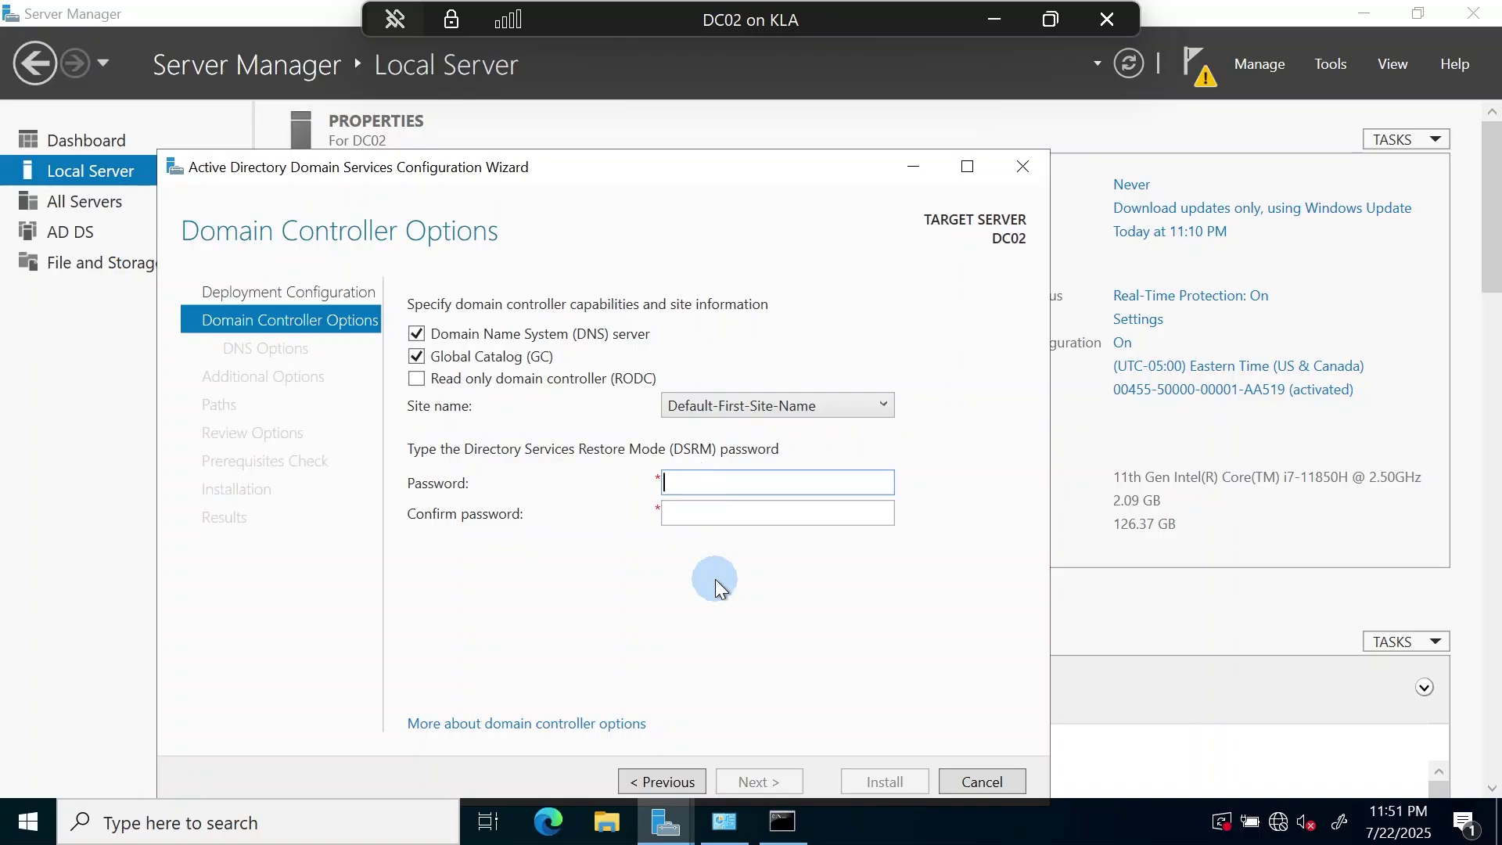
text(P@ssw0rd1234)
key(Tab)
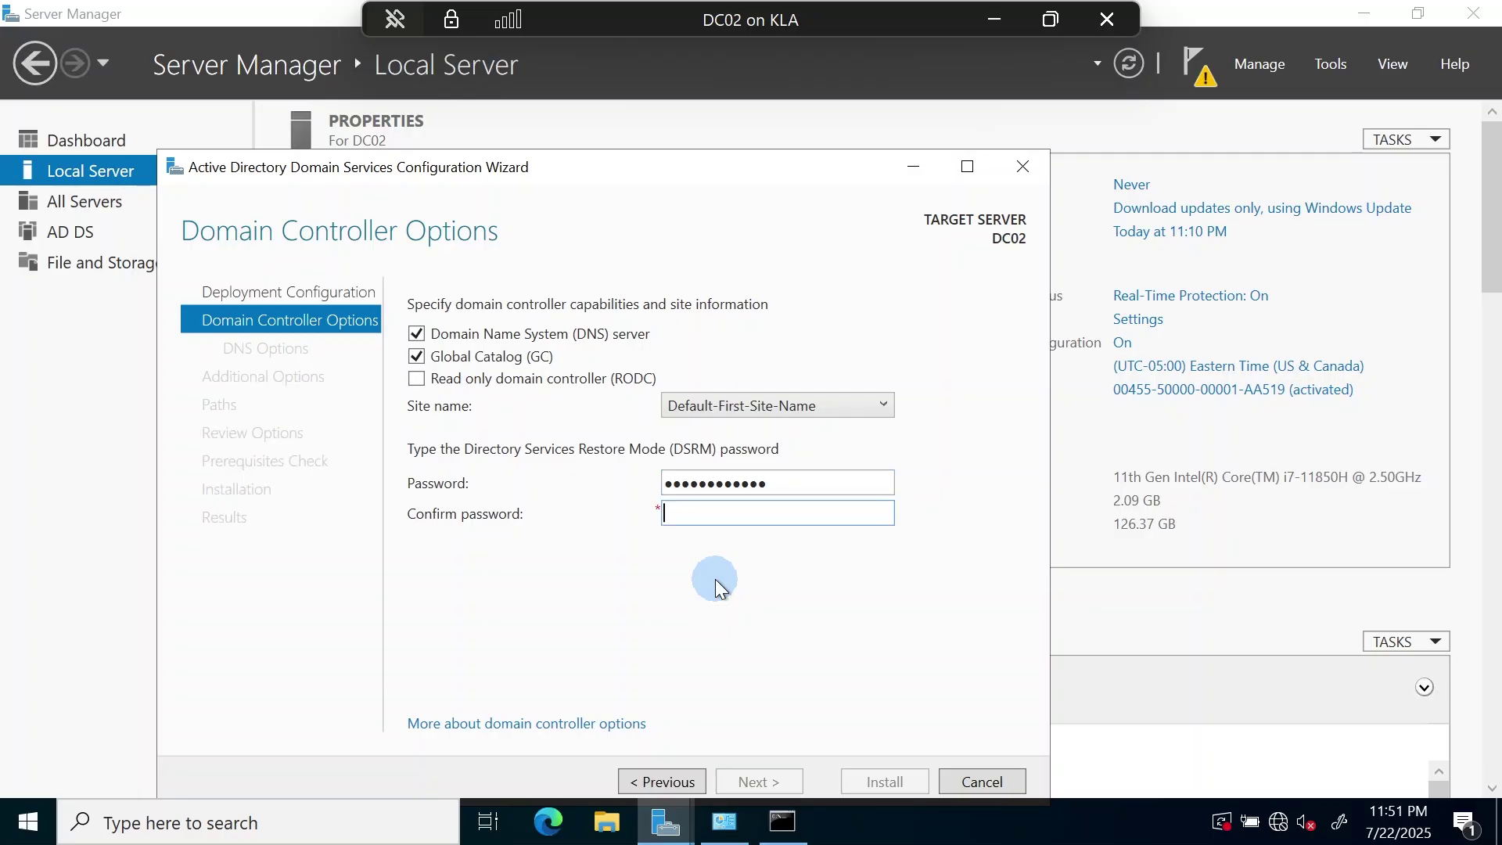
text(P@ssw0rd1234)
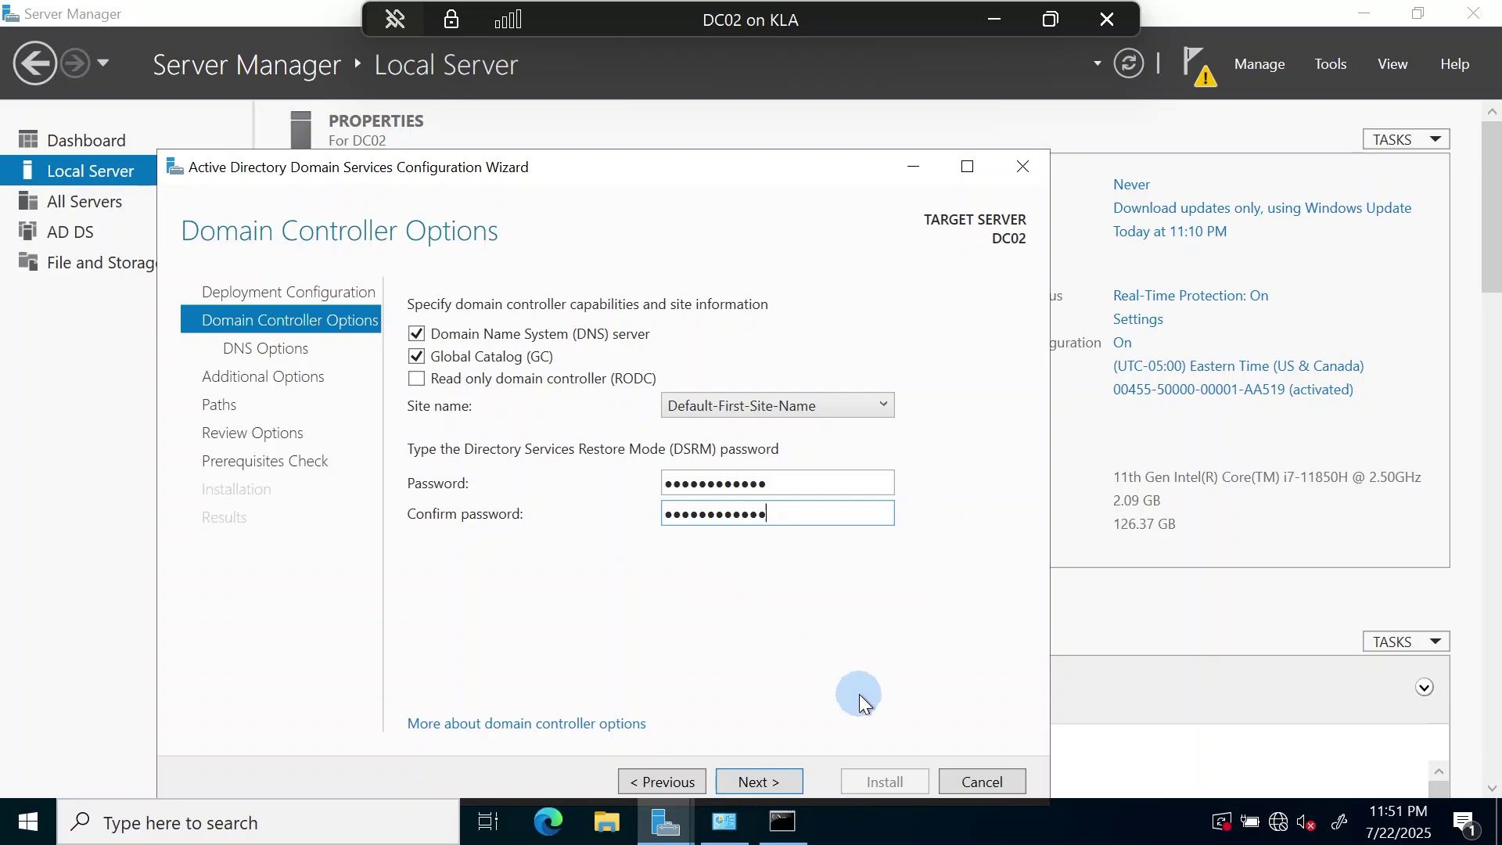
click(775, 791)
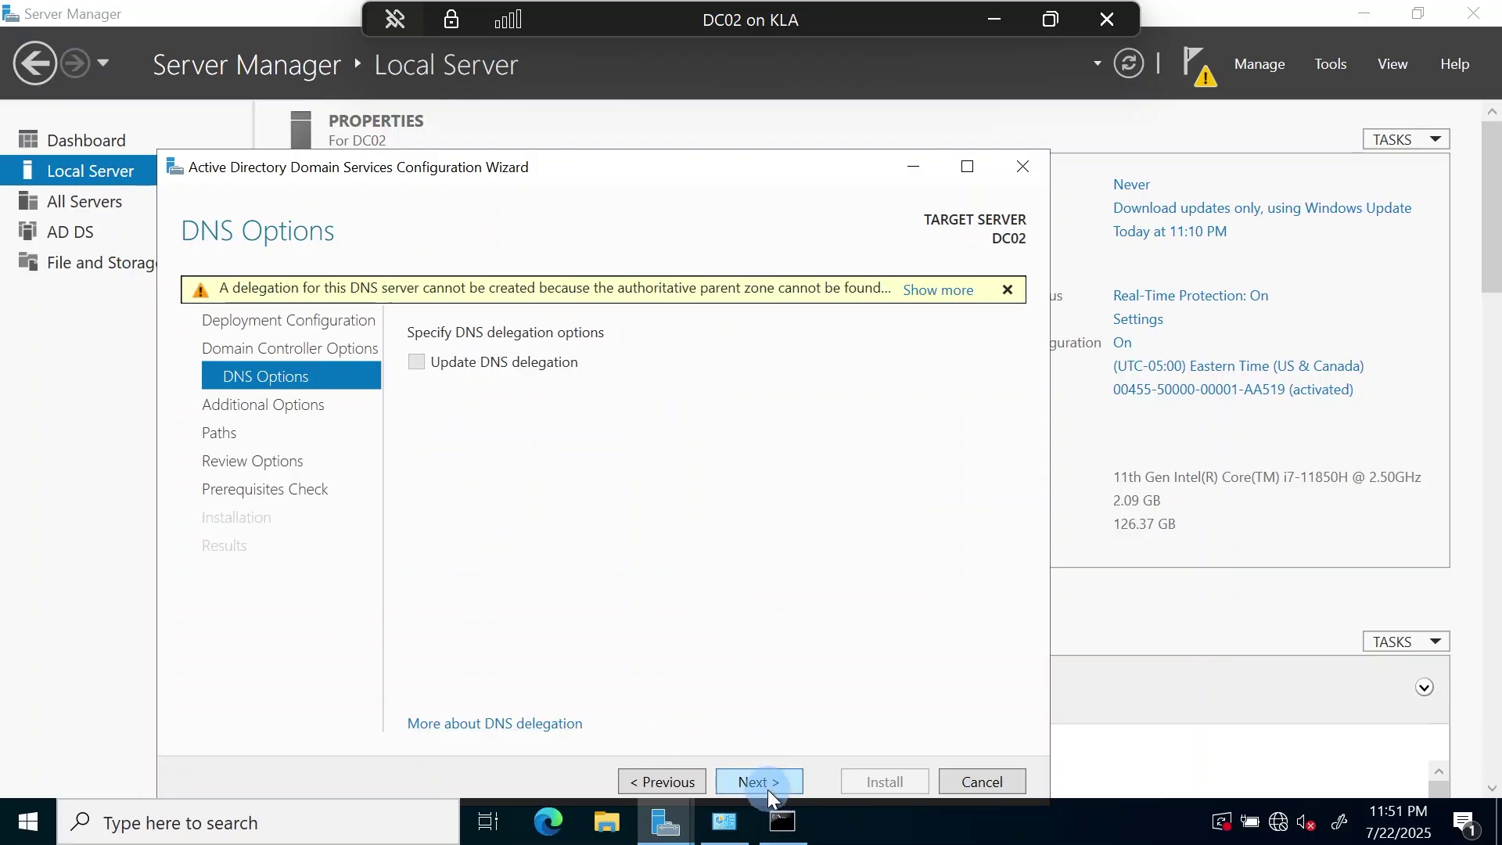
- Skip past DNS Options and choose DC01.kla.local as the replication source
click(771, 783)
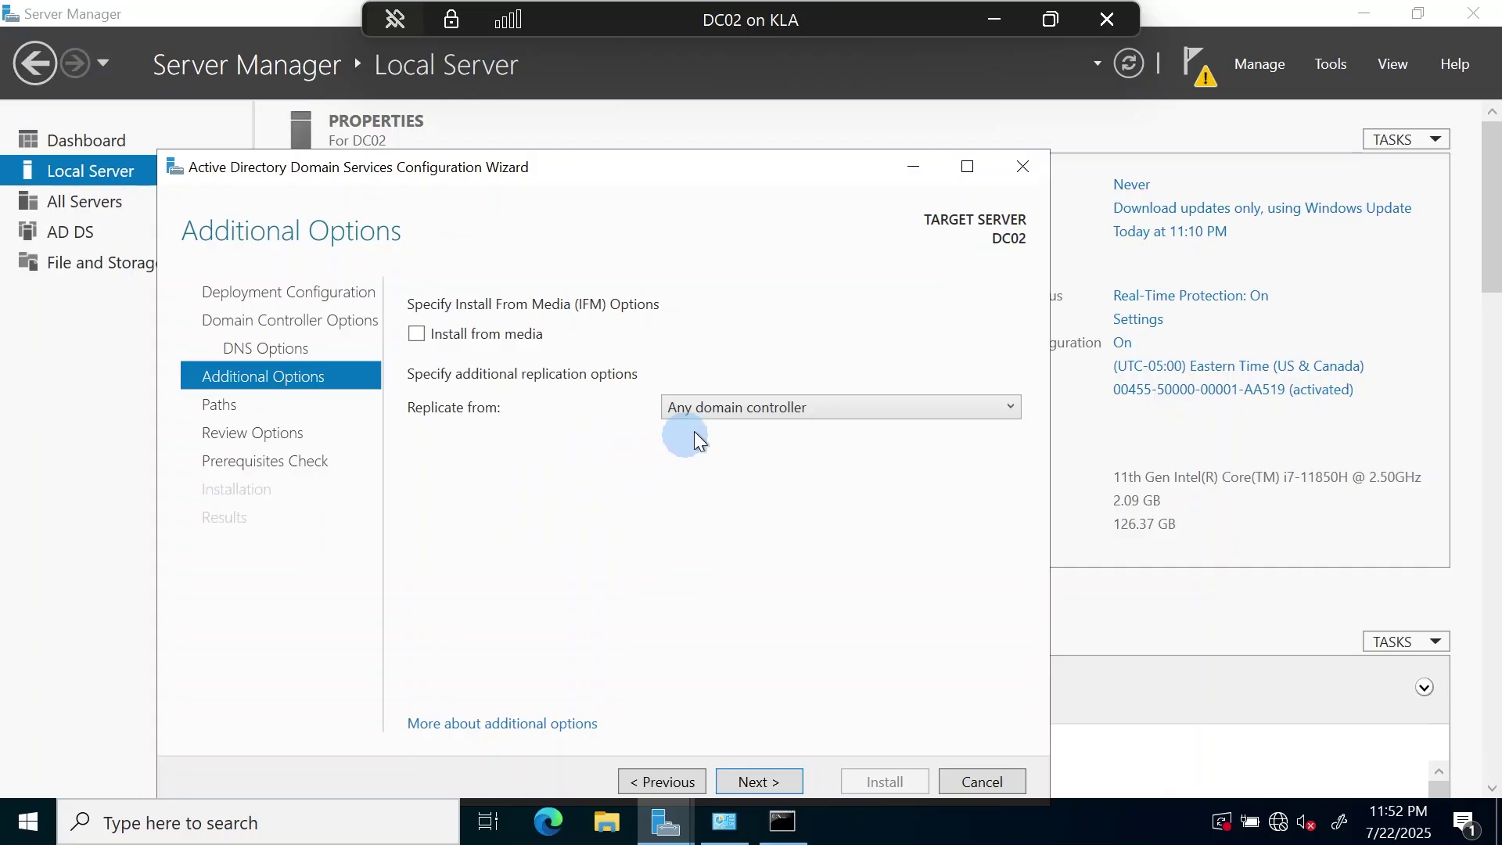
click(778, 413)
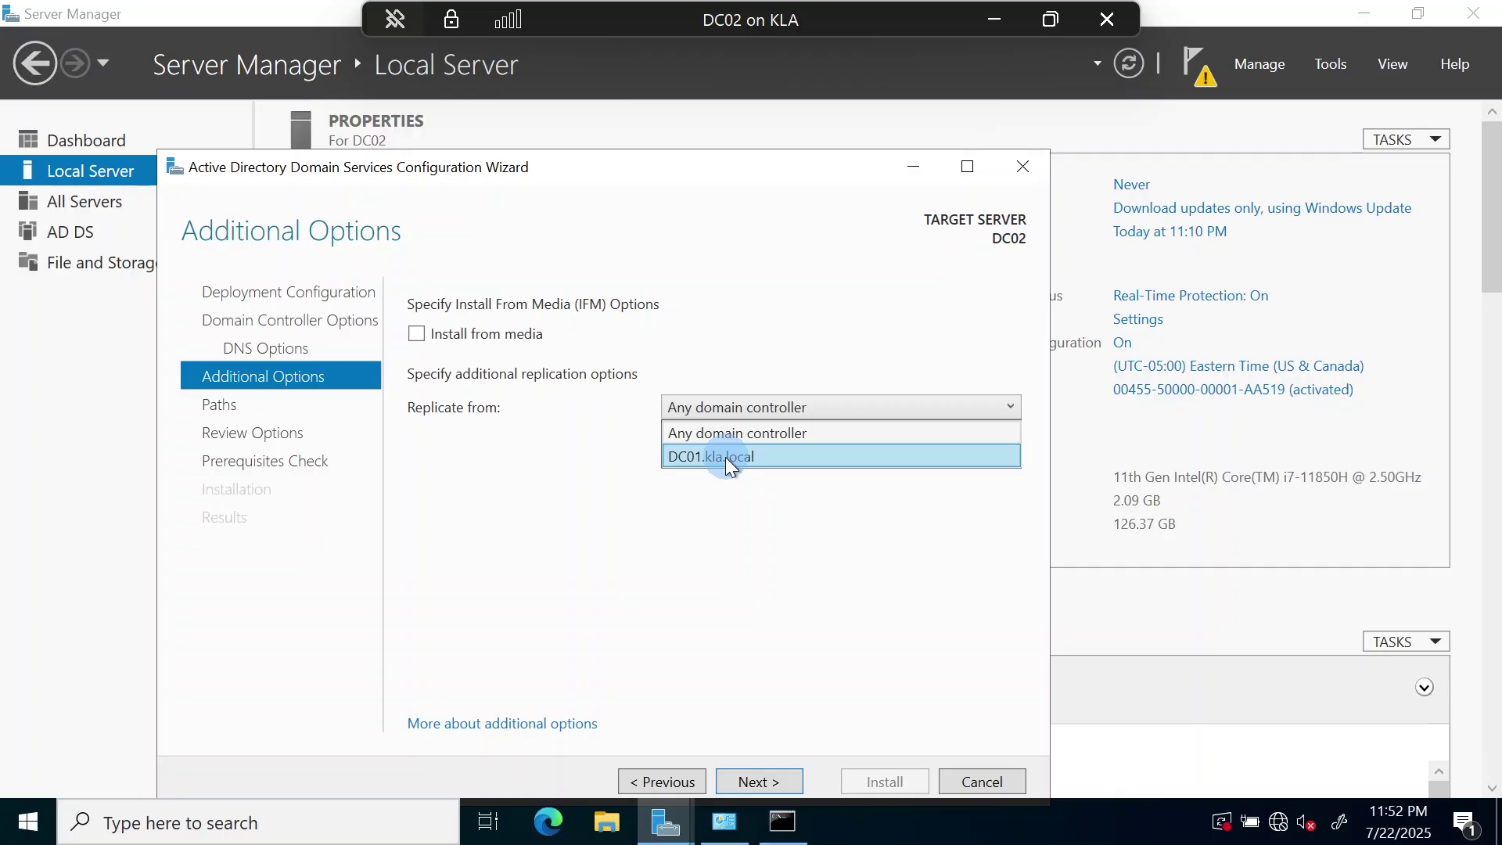
click(726, 457)
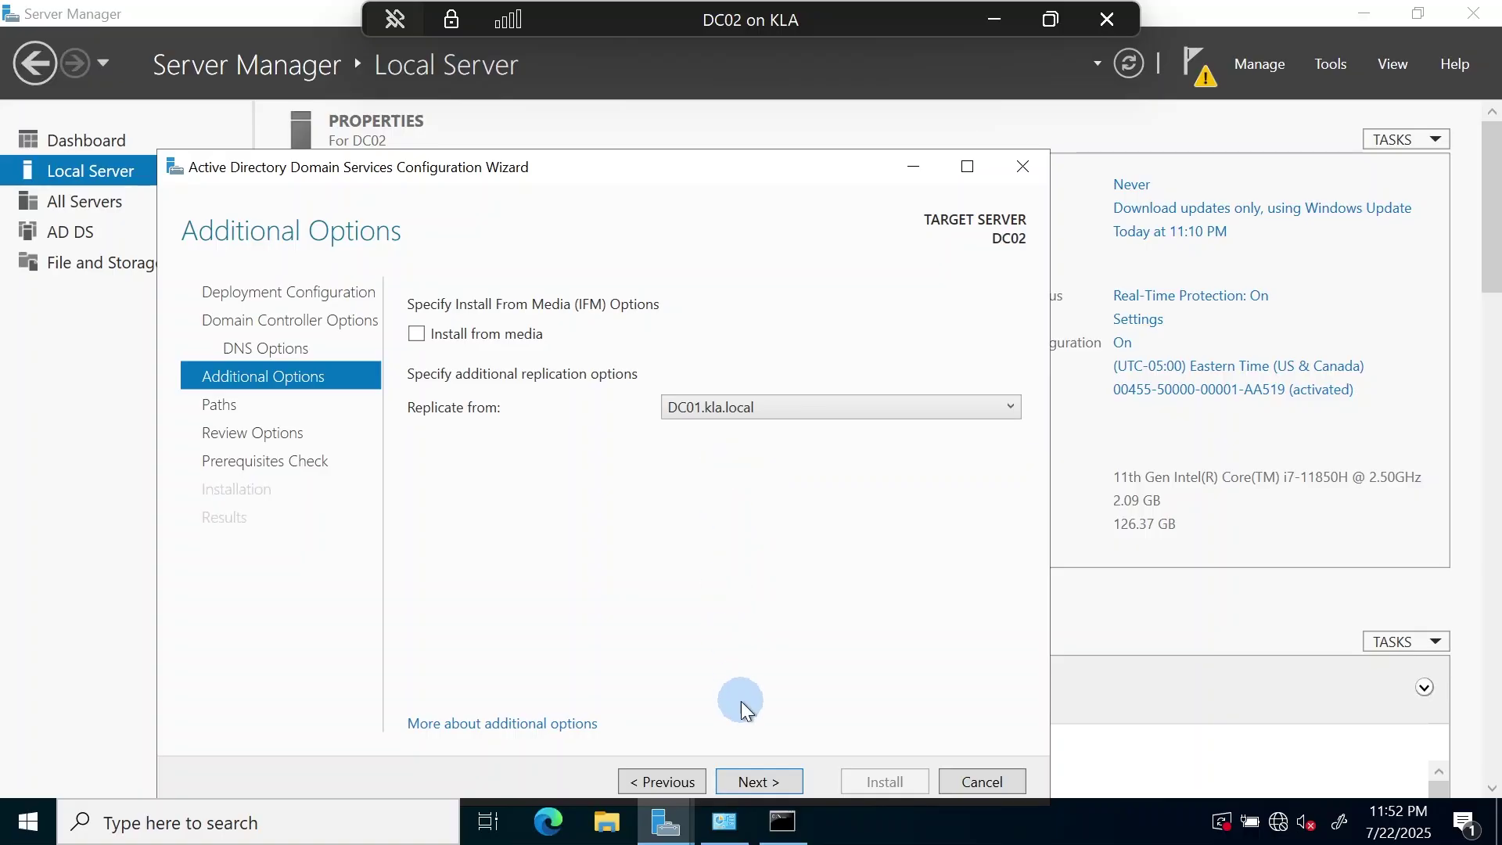
click(764, 781)
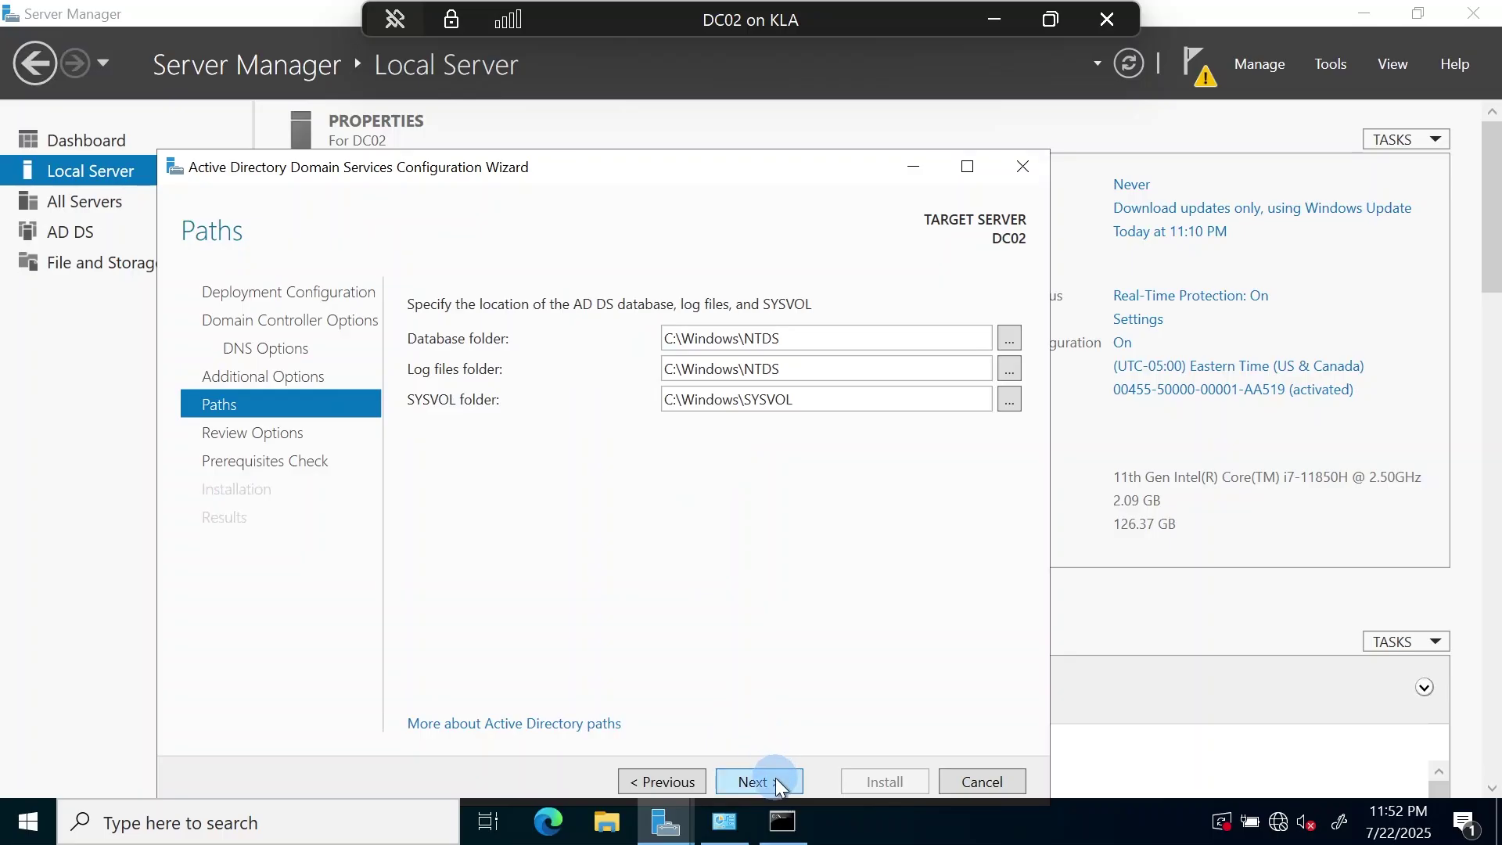
- Accept default Paths and Review Options, then start Install once prerequisites pass
click(775, 783)
click(764, 781)
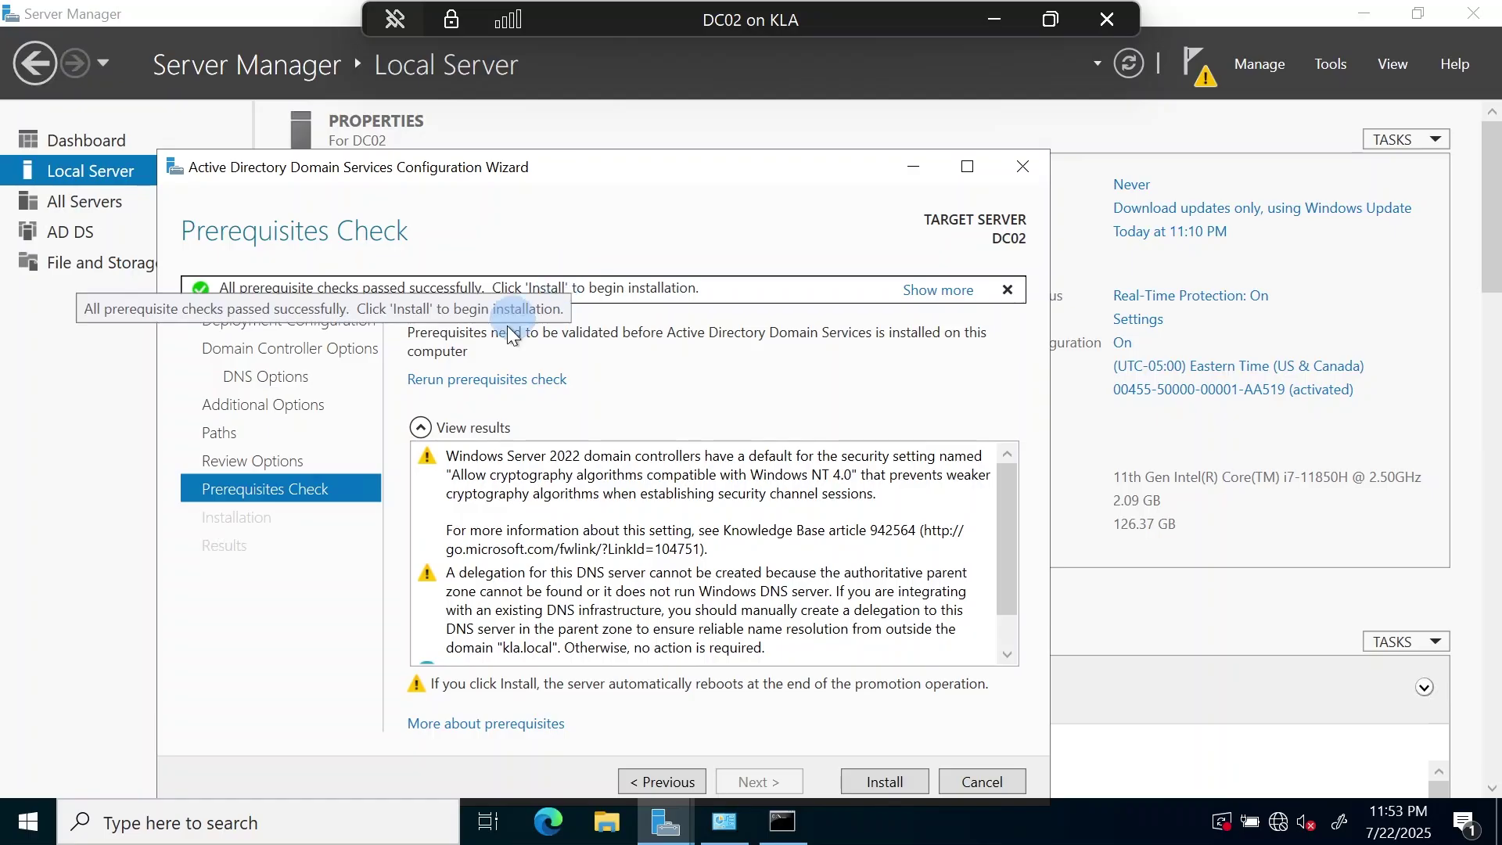
click(899, 787)
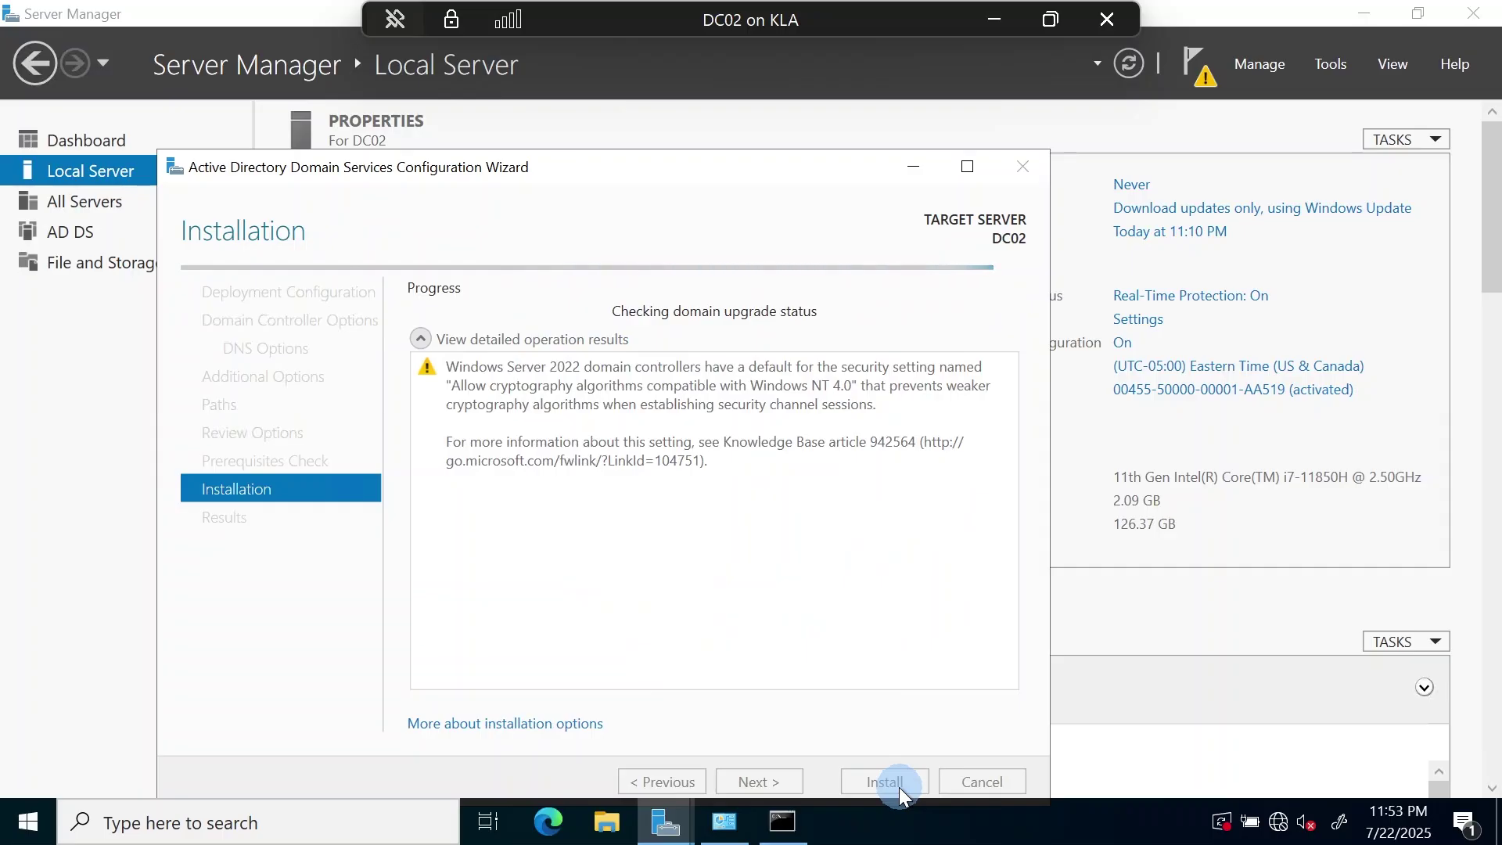
- Maximize the wizard while the installation finishes and DC02 reboots
click(968, 166)
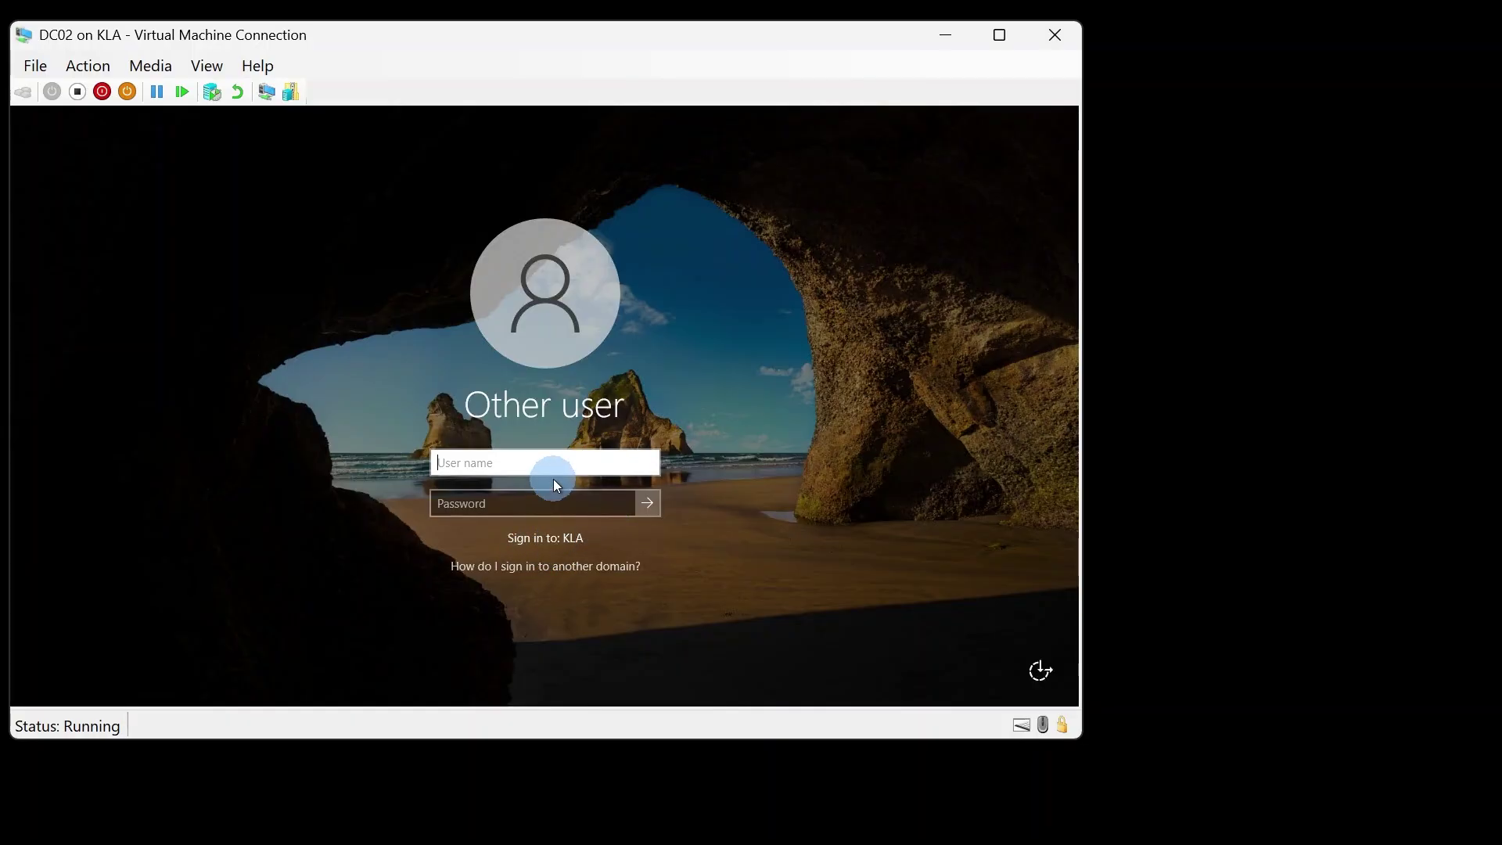
- Sign in to DC02 with the domain user's name and password
text(louise)
key(Tab)
text(*****)
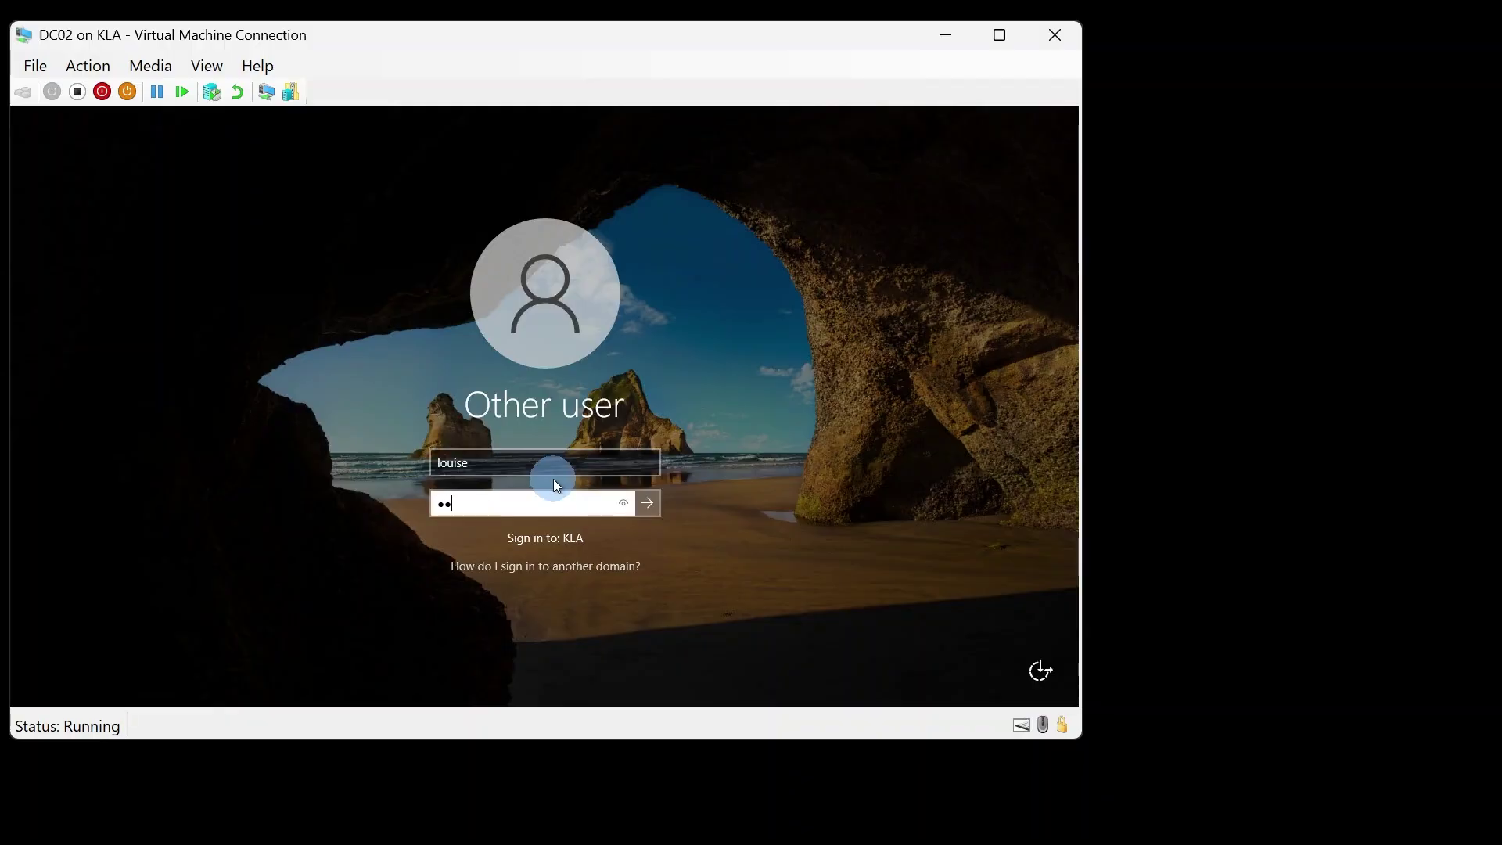
text(*****)
key(Return)
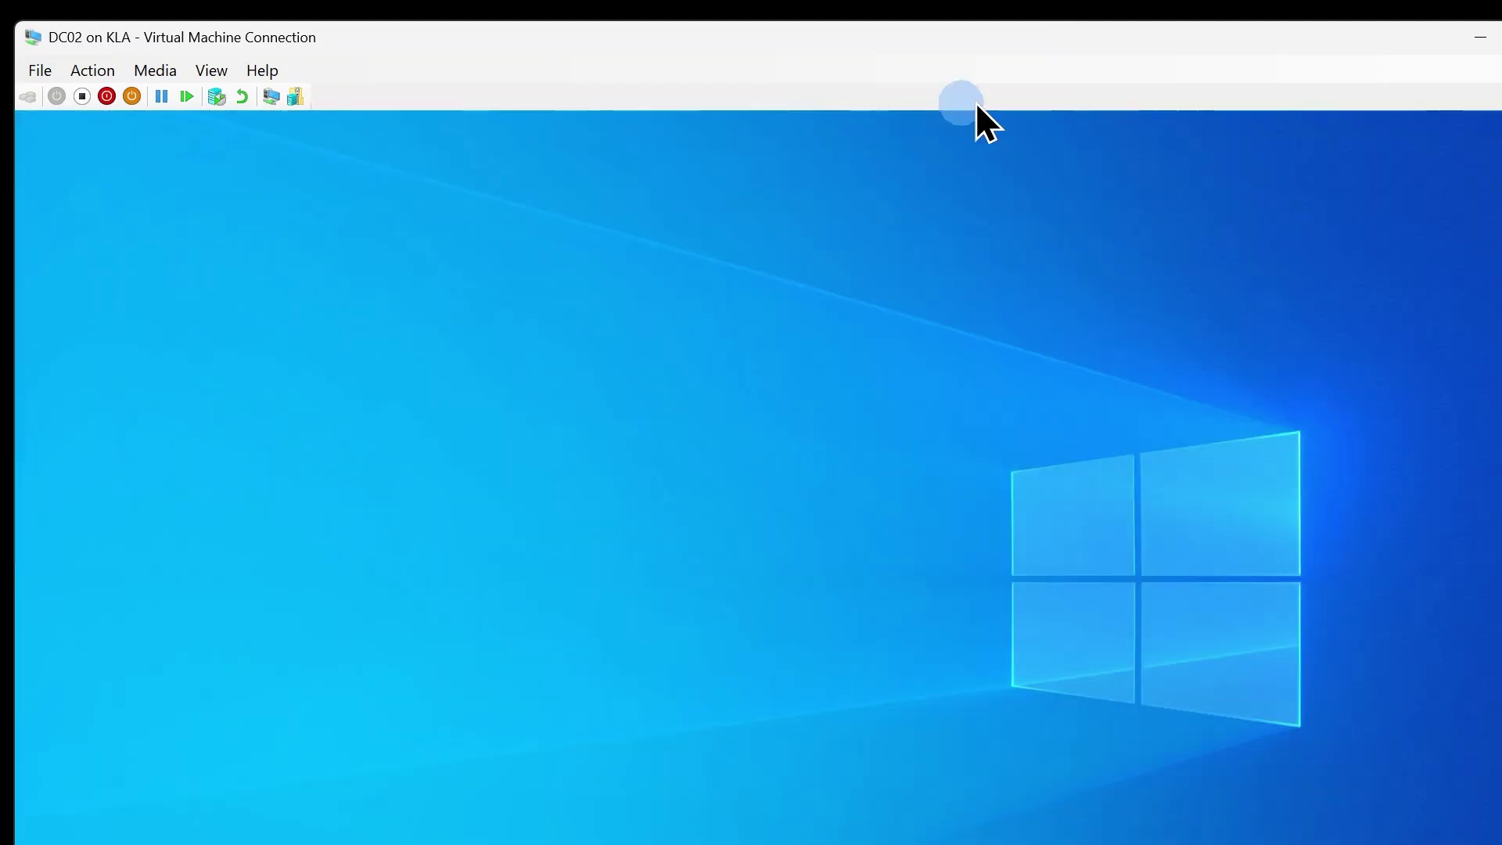
- Show DC02 full-screen and view Local Server properties listing domain kla.local
double_click(1157, 41)
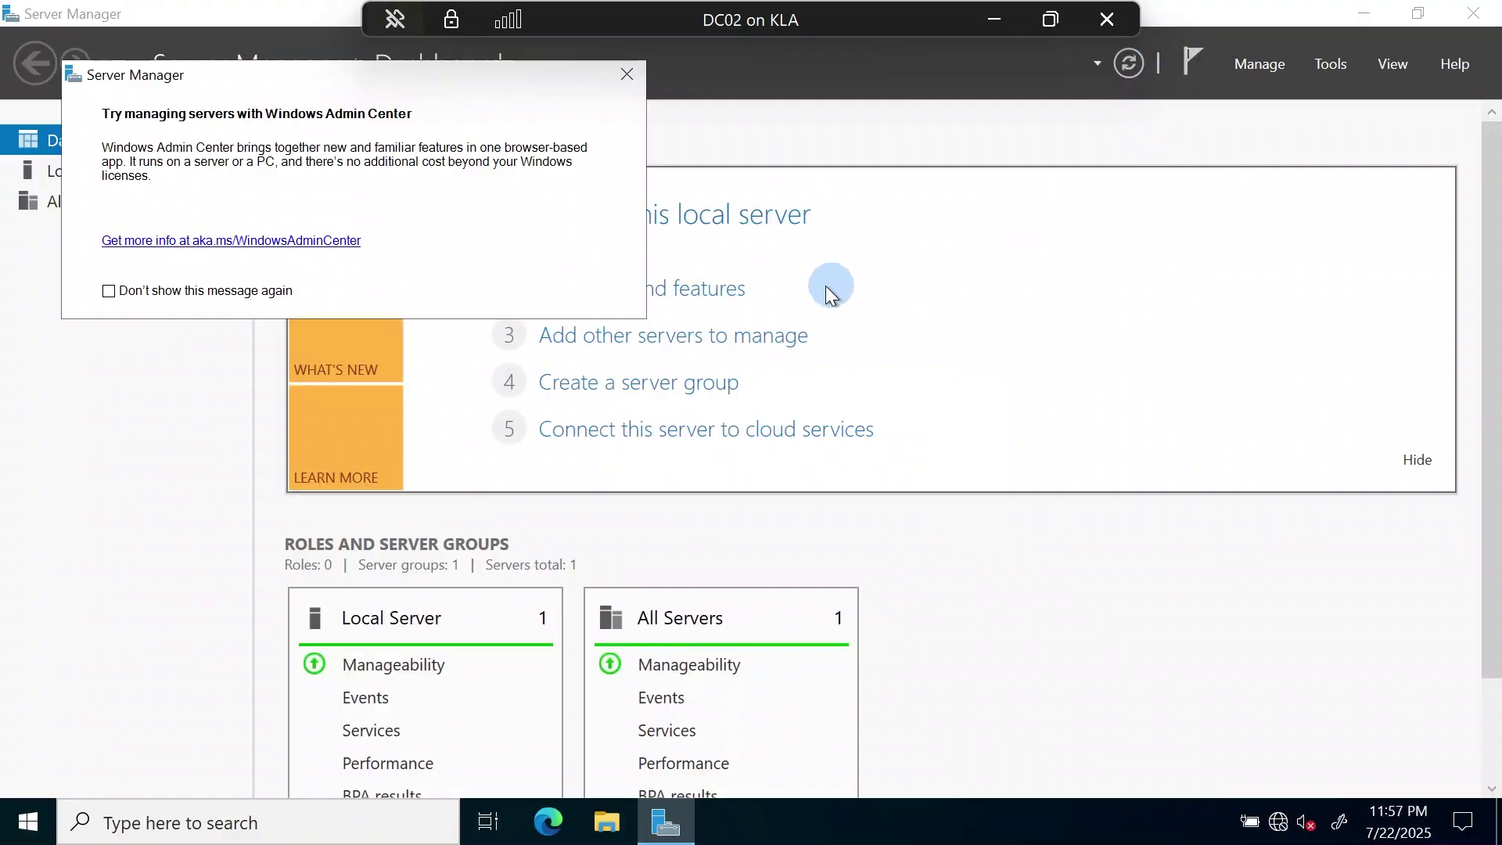
click(630, 73)
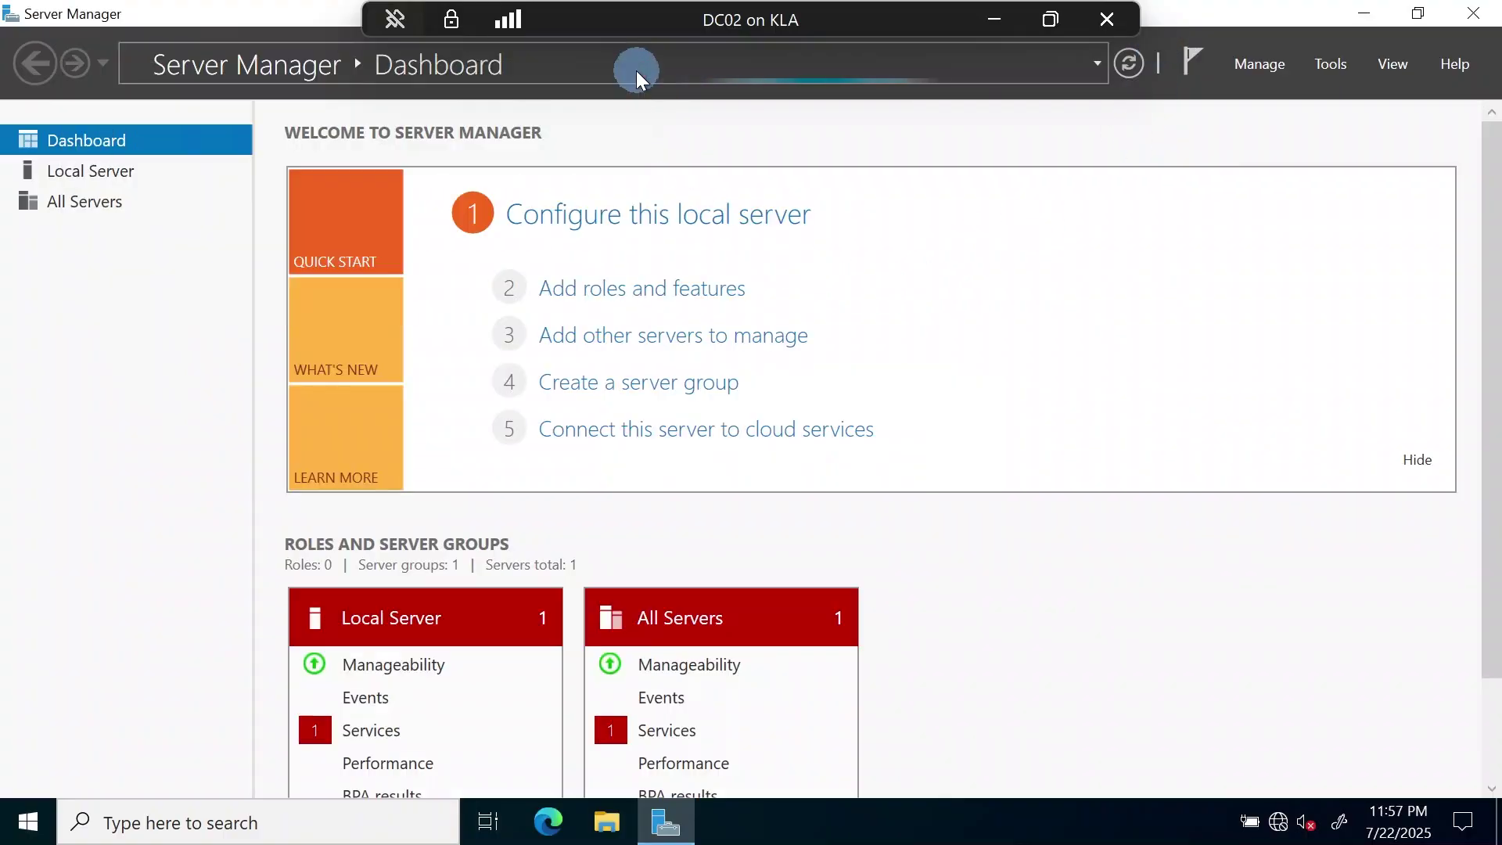
click(93, 173)
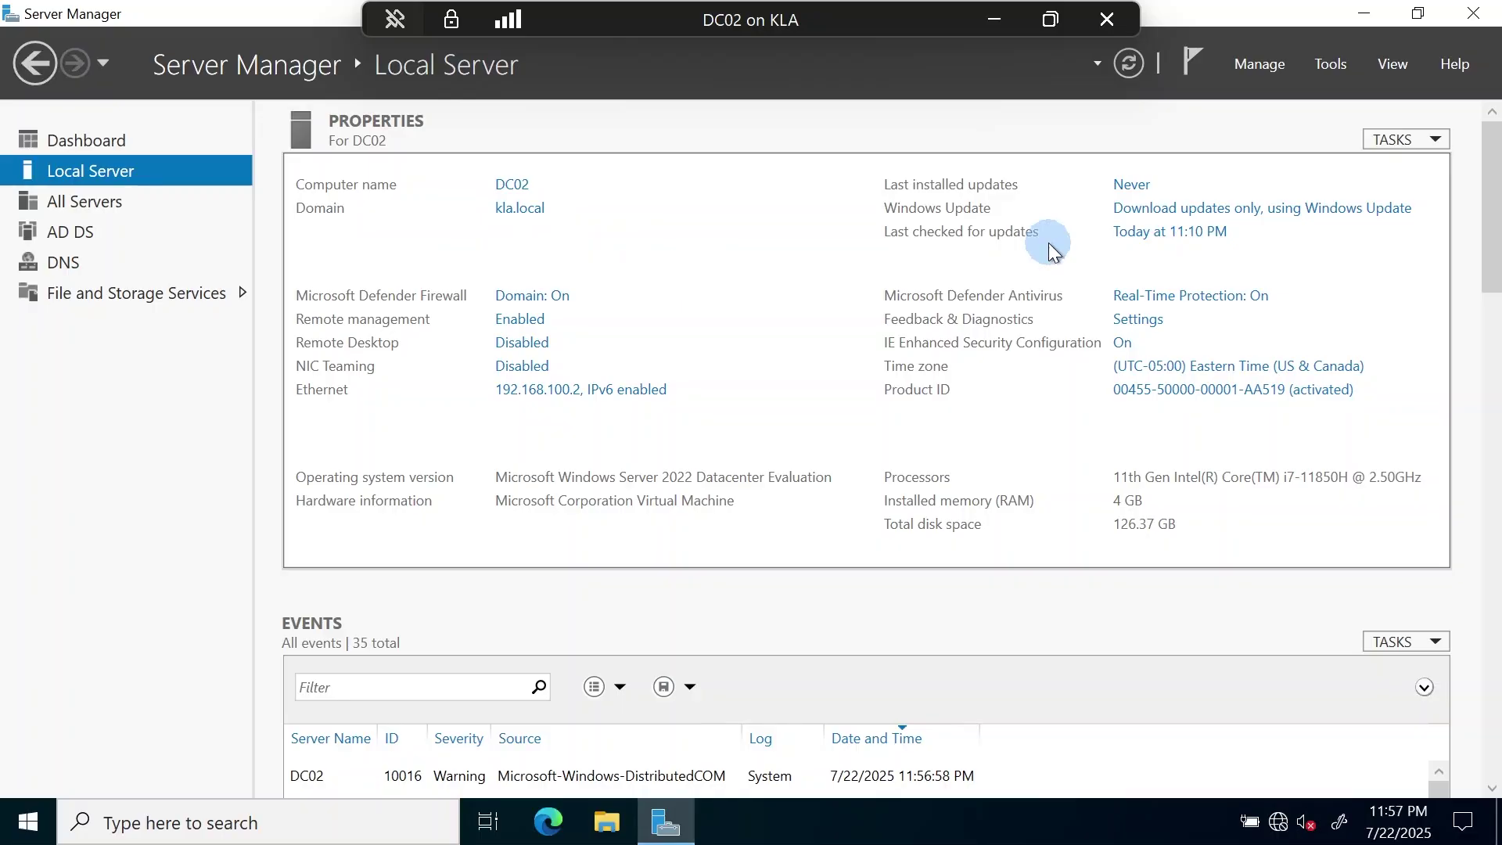
click(1322, 66)
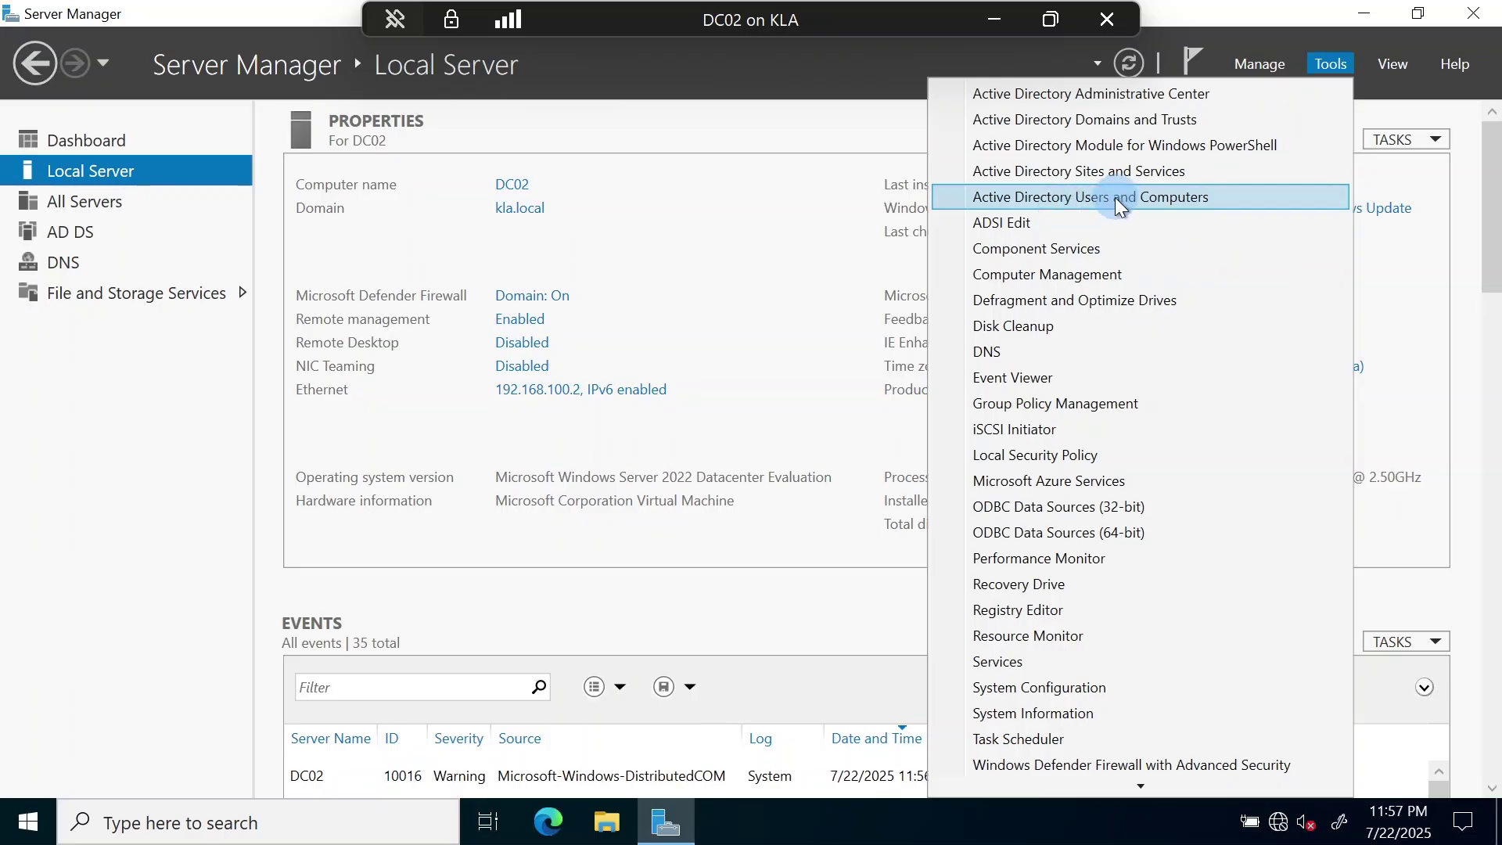
- Open Active Directory Users and Computers to kla.local's Users container with a wider Name column
click(1136, 198)
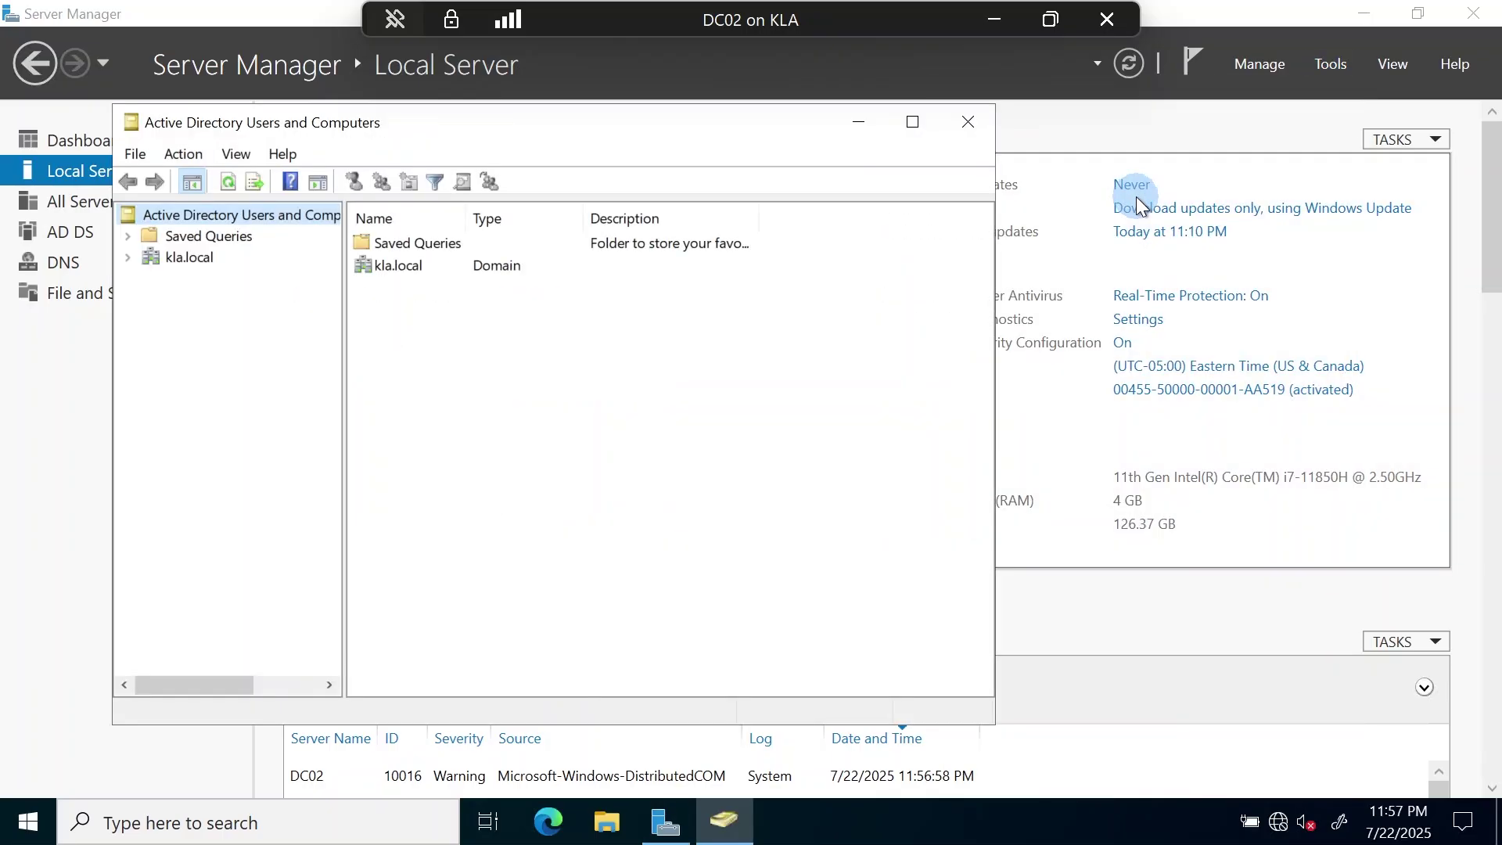
click(129, 258)
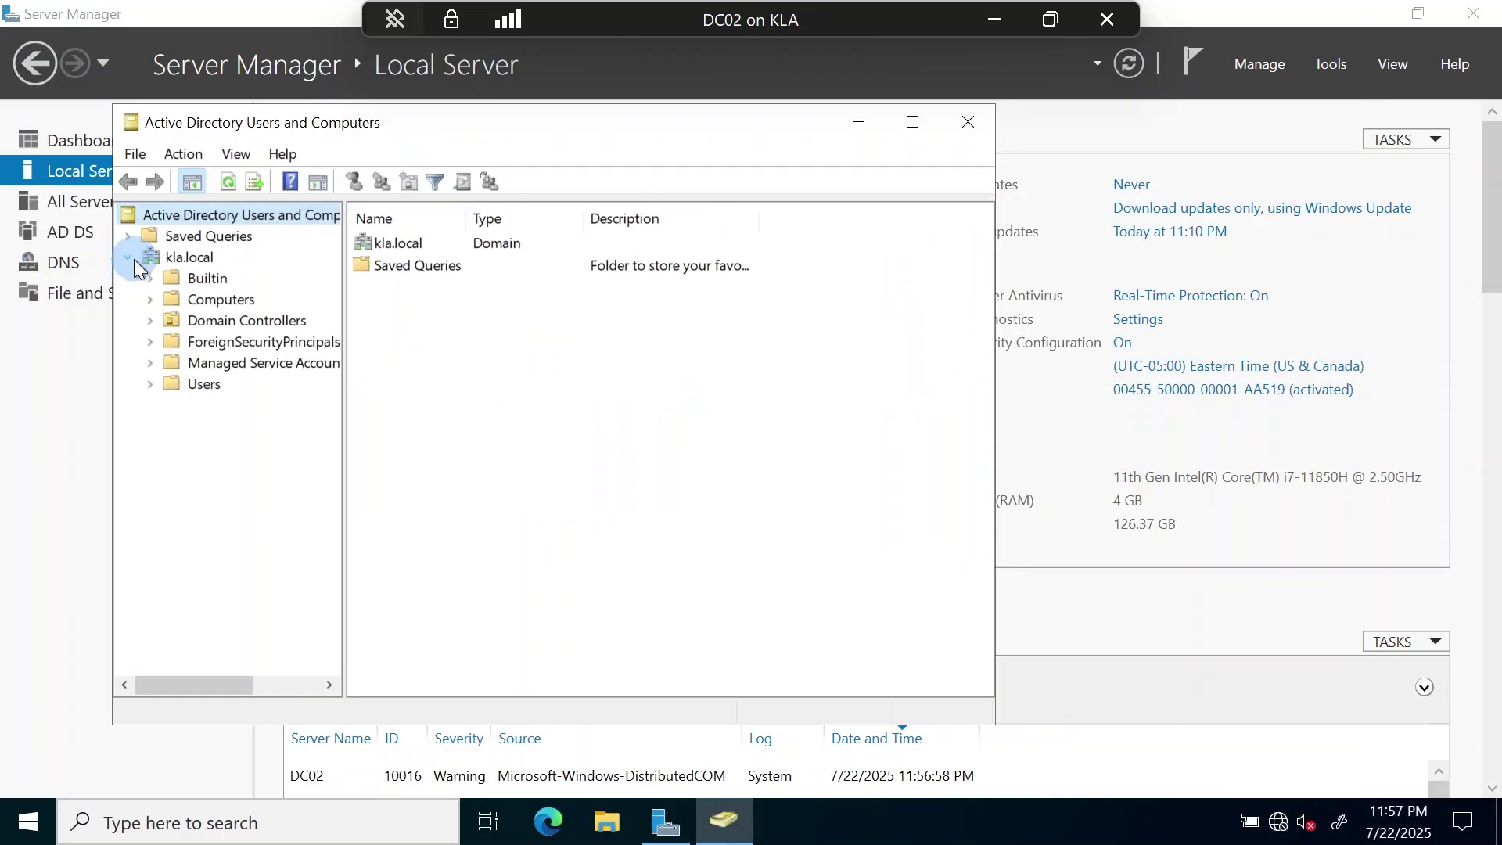
right_click(205, 387)
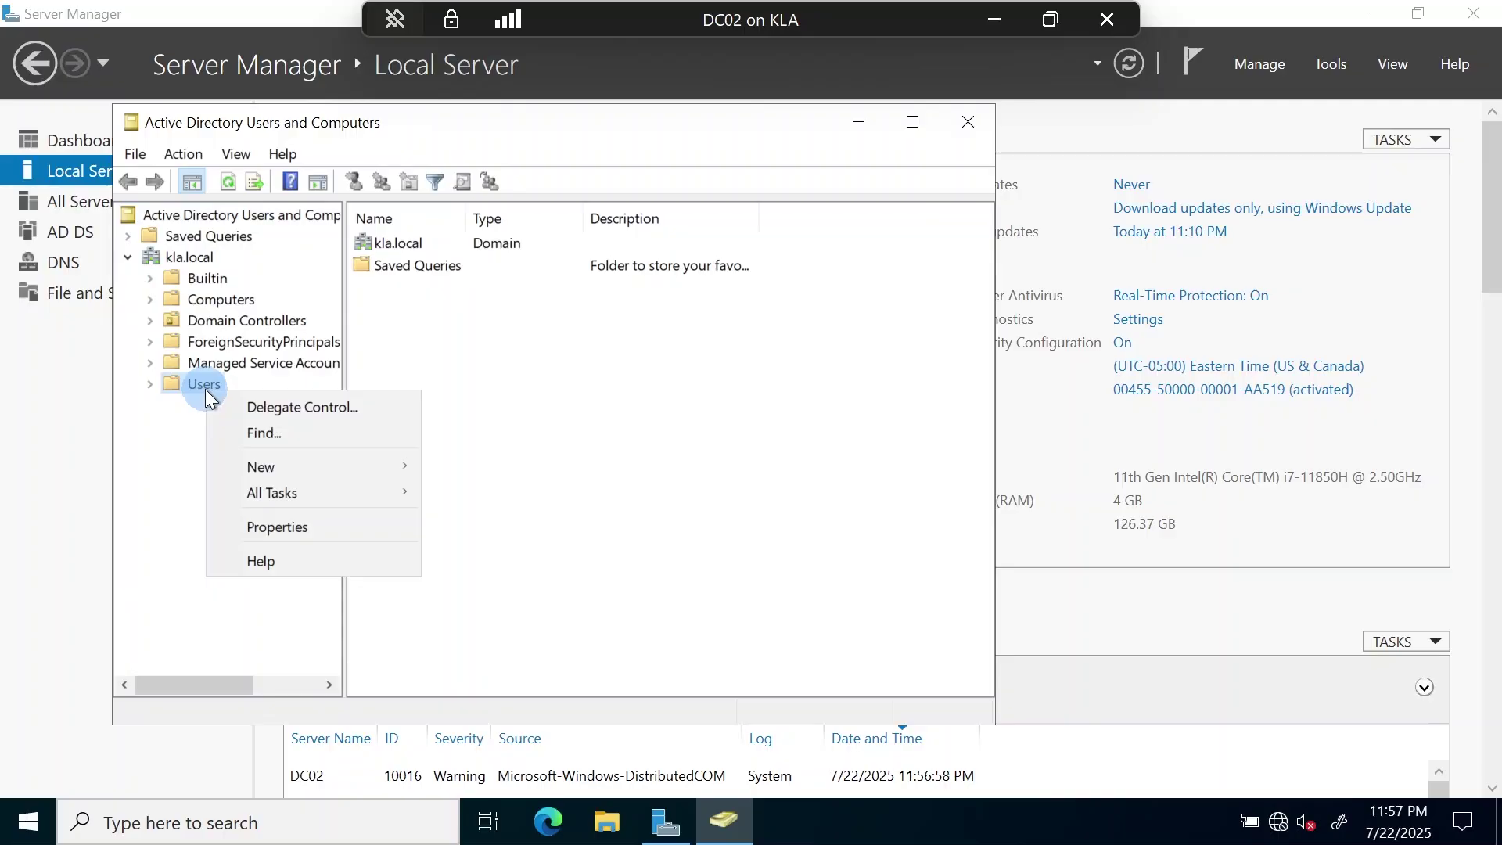
click(196, 384)
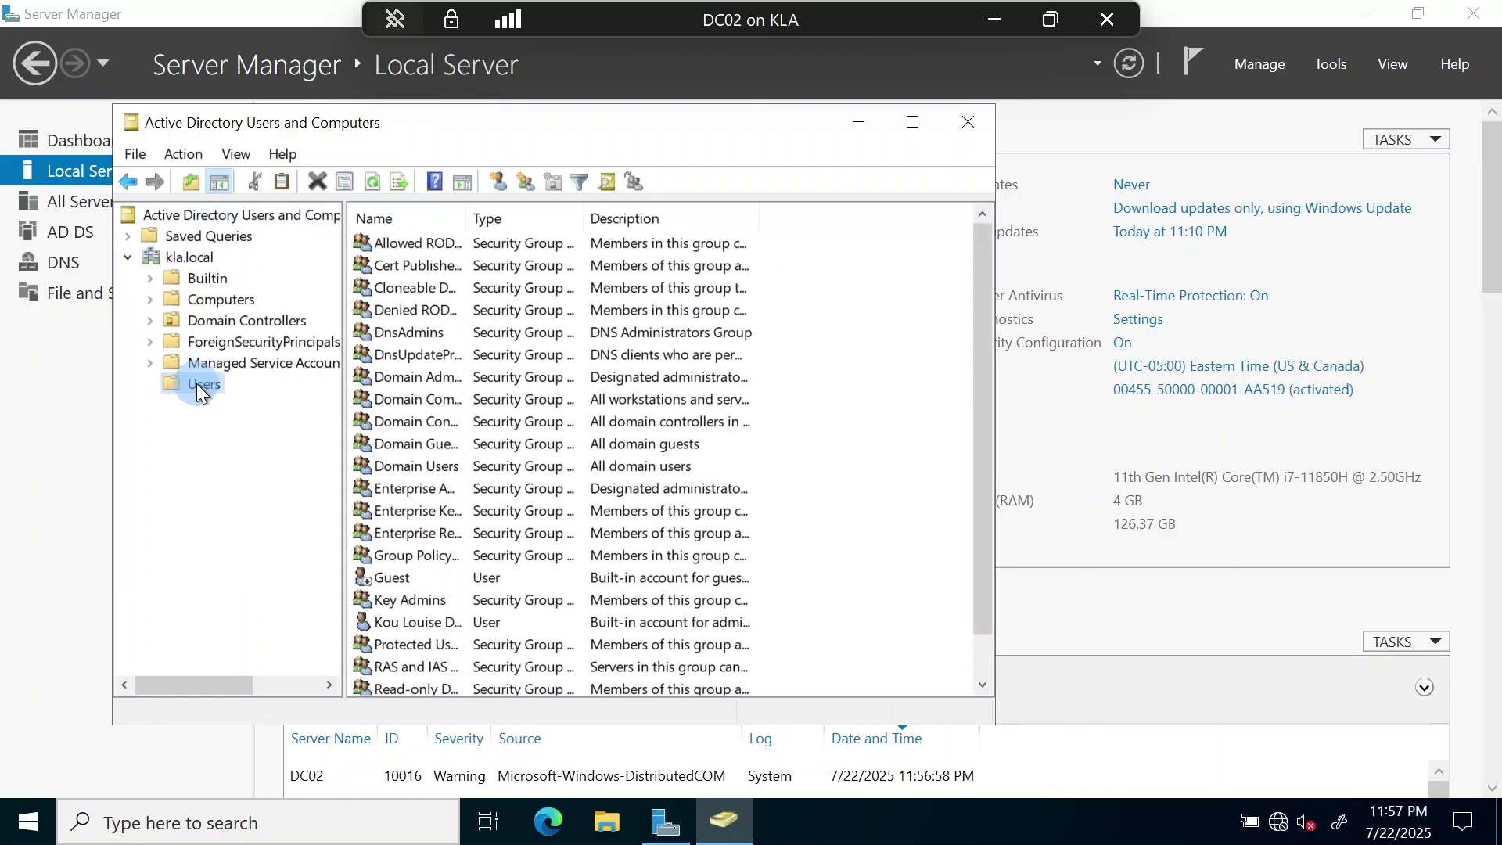
scroll(546, 382, down, 1)
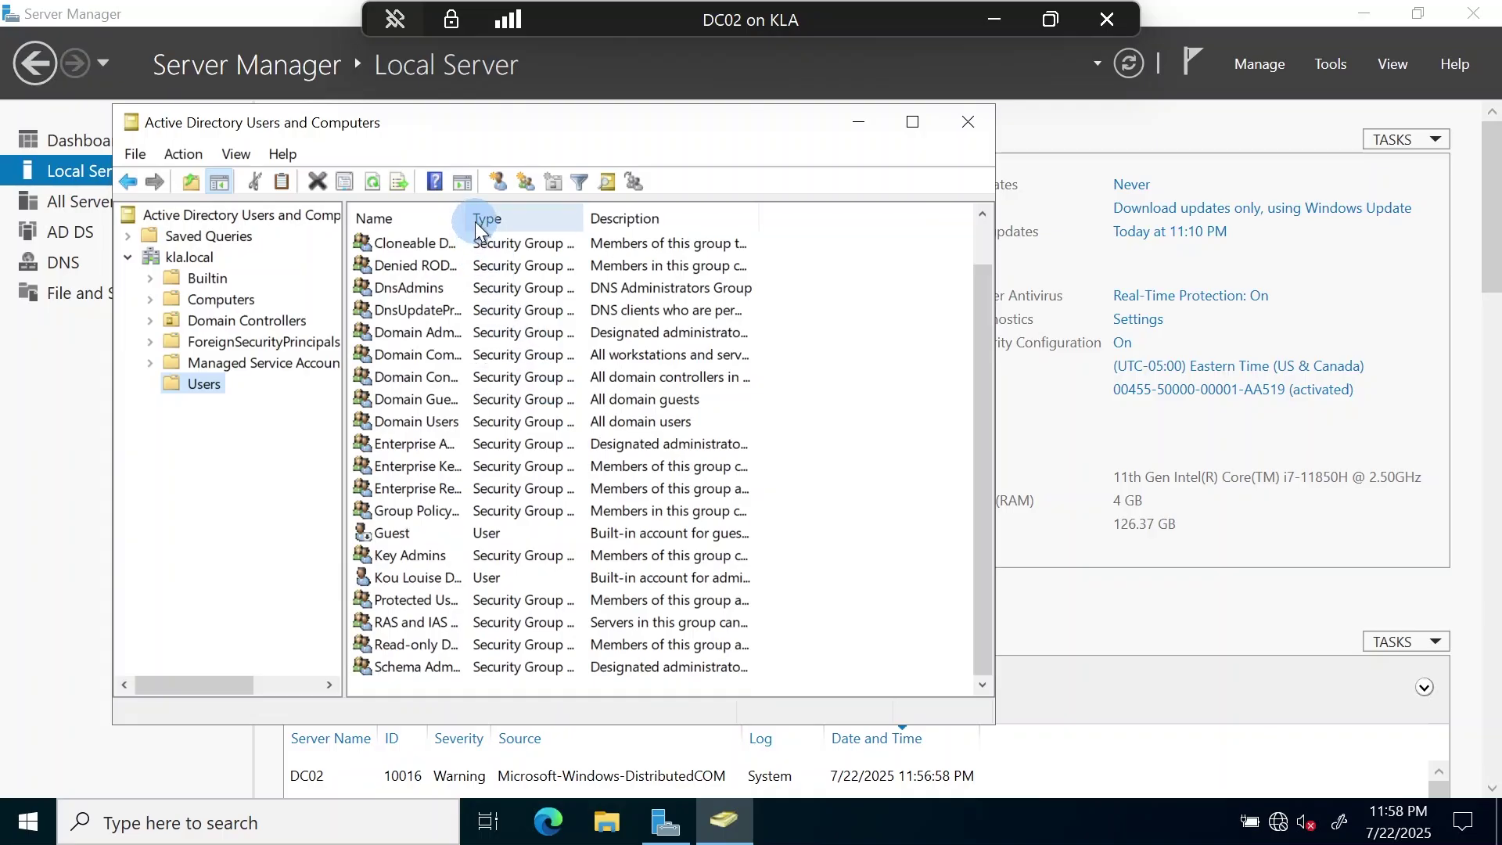
drag(465, 220, 588, 239)
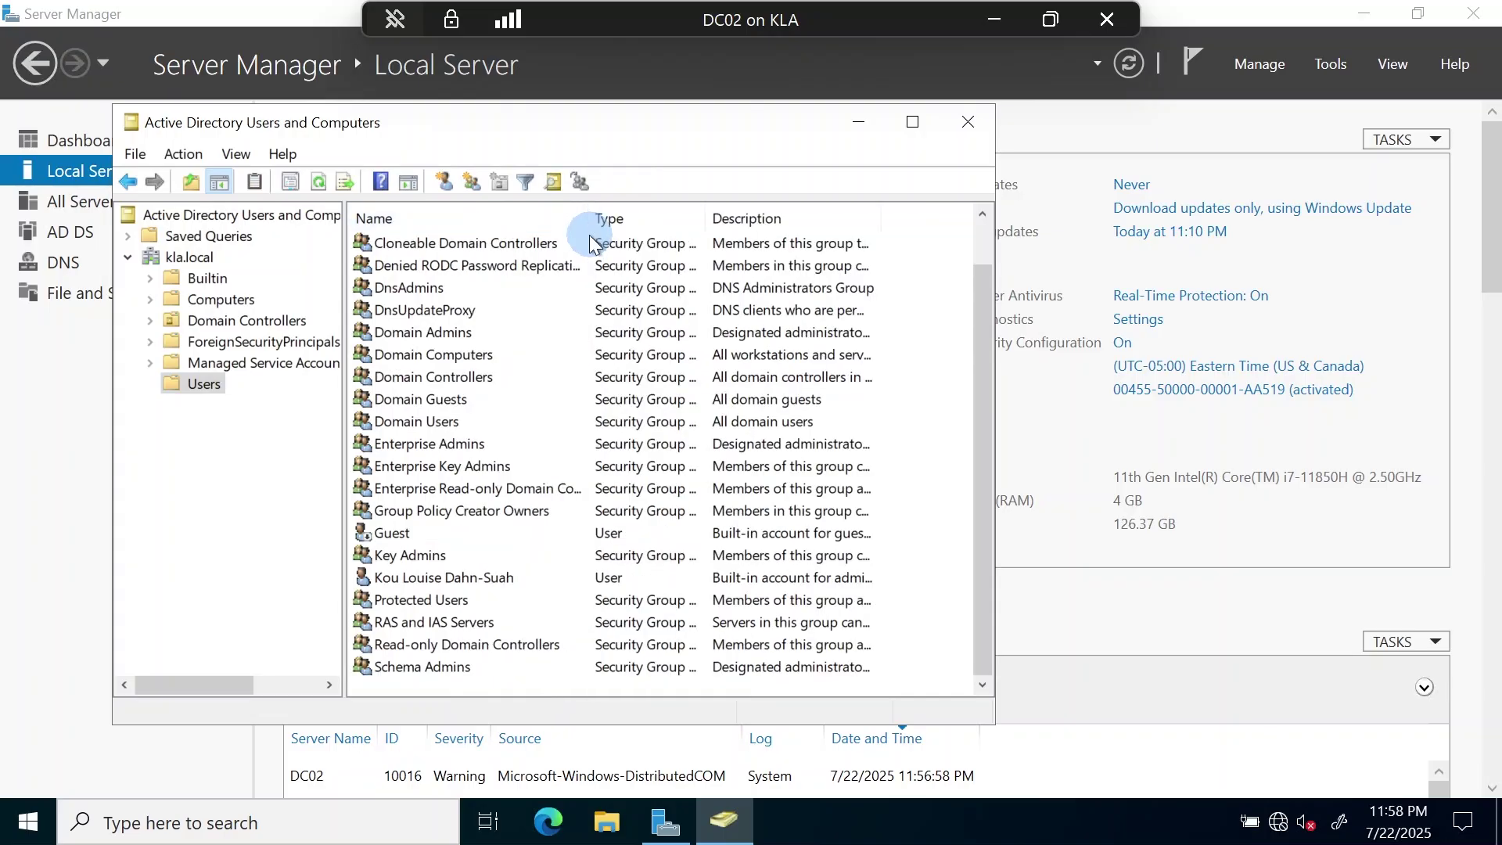
click(439, 579)
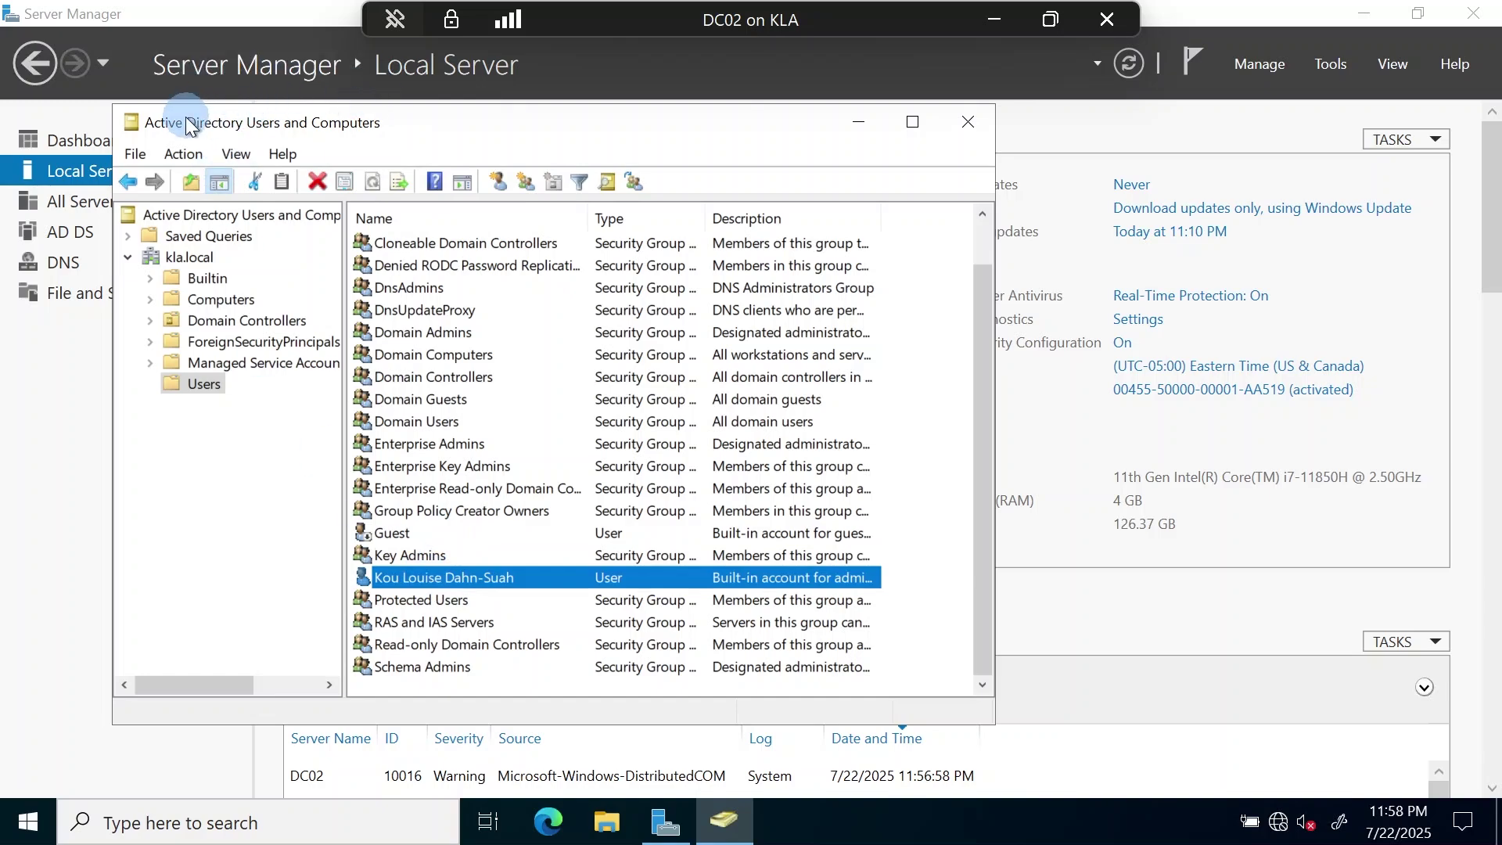
double_click(421, 579)
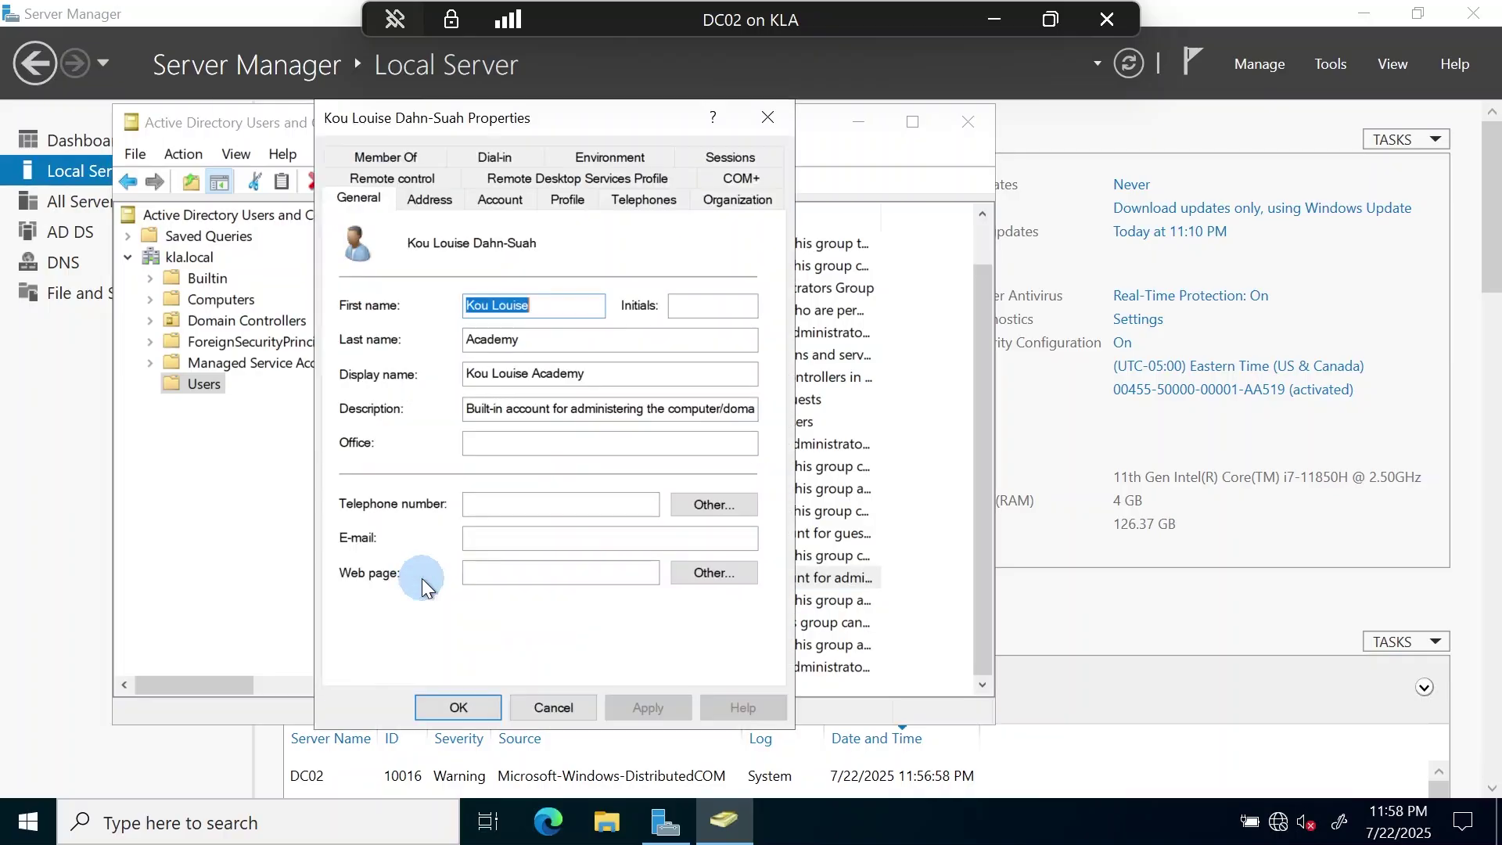
click(493, 205)
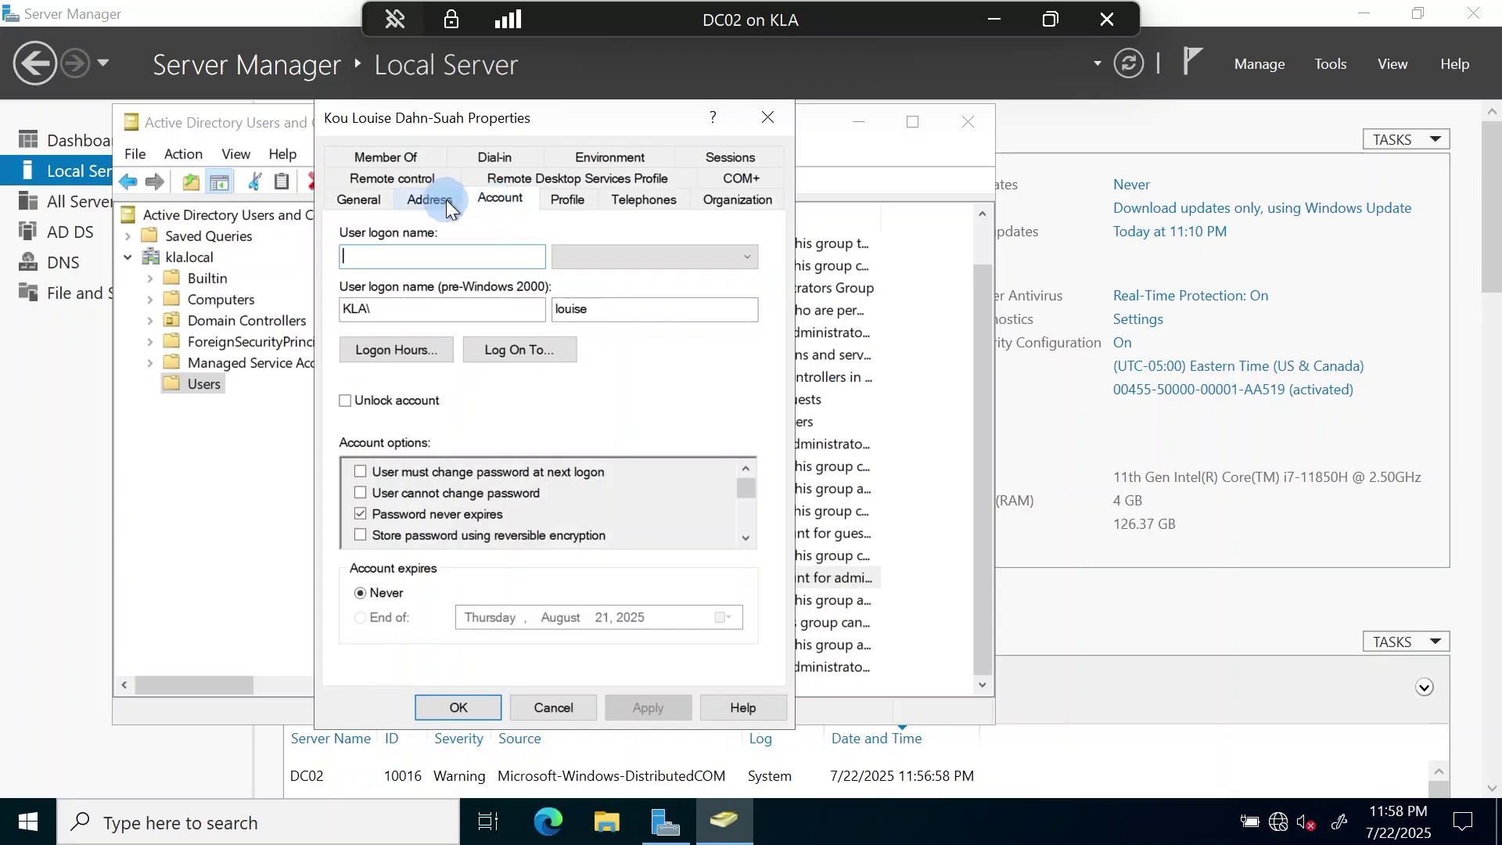
click(423, 158)
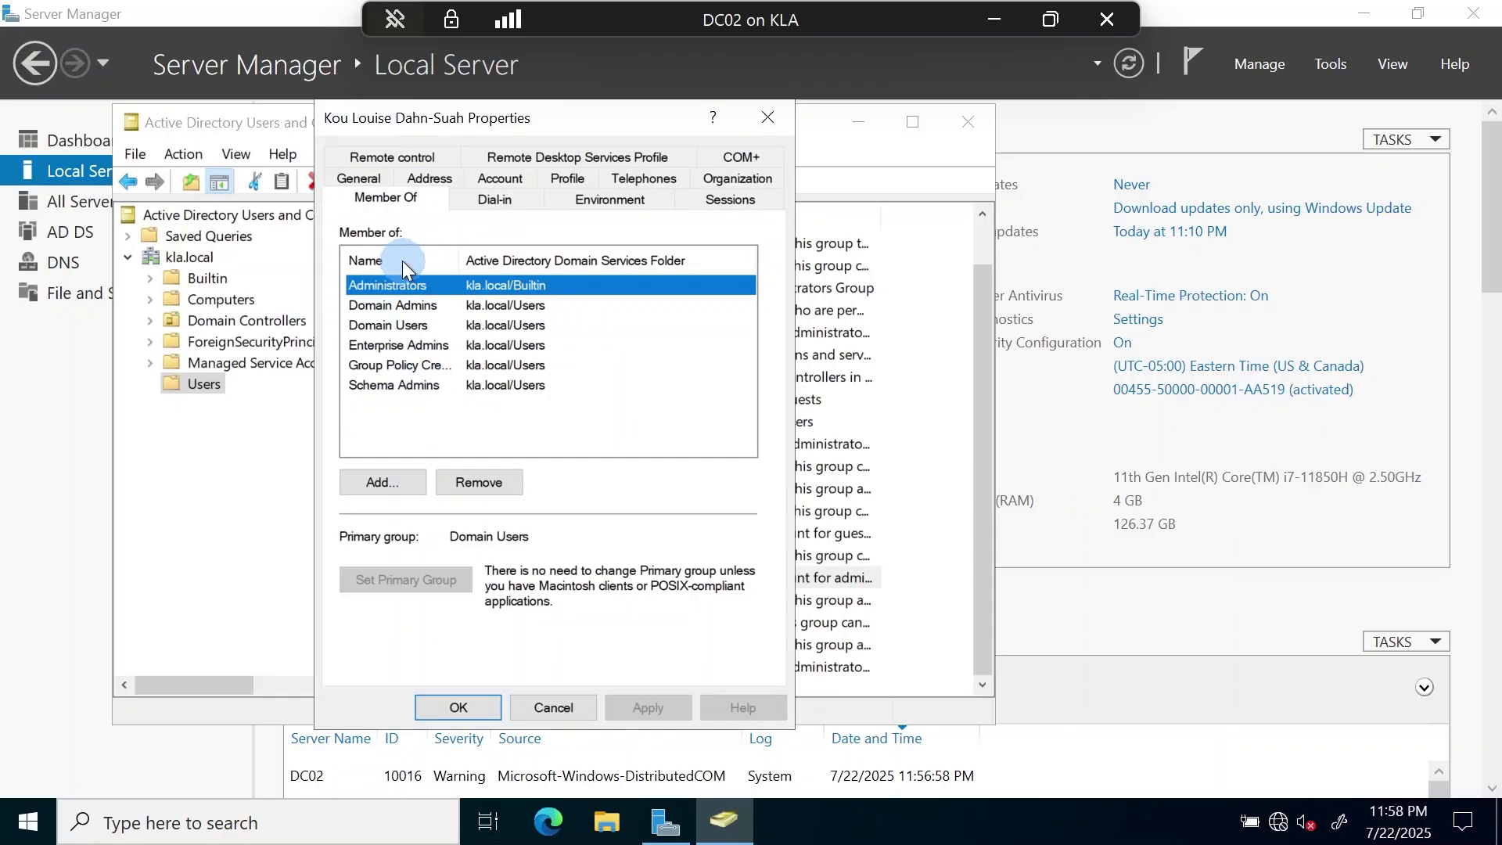
click(558, 709)
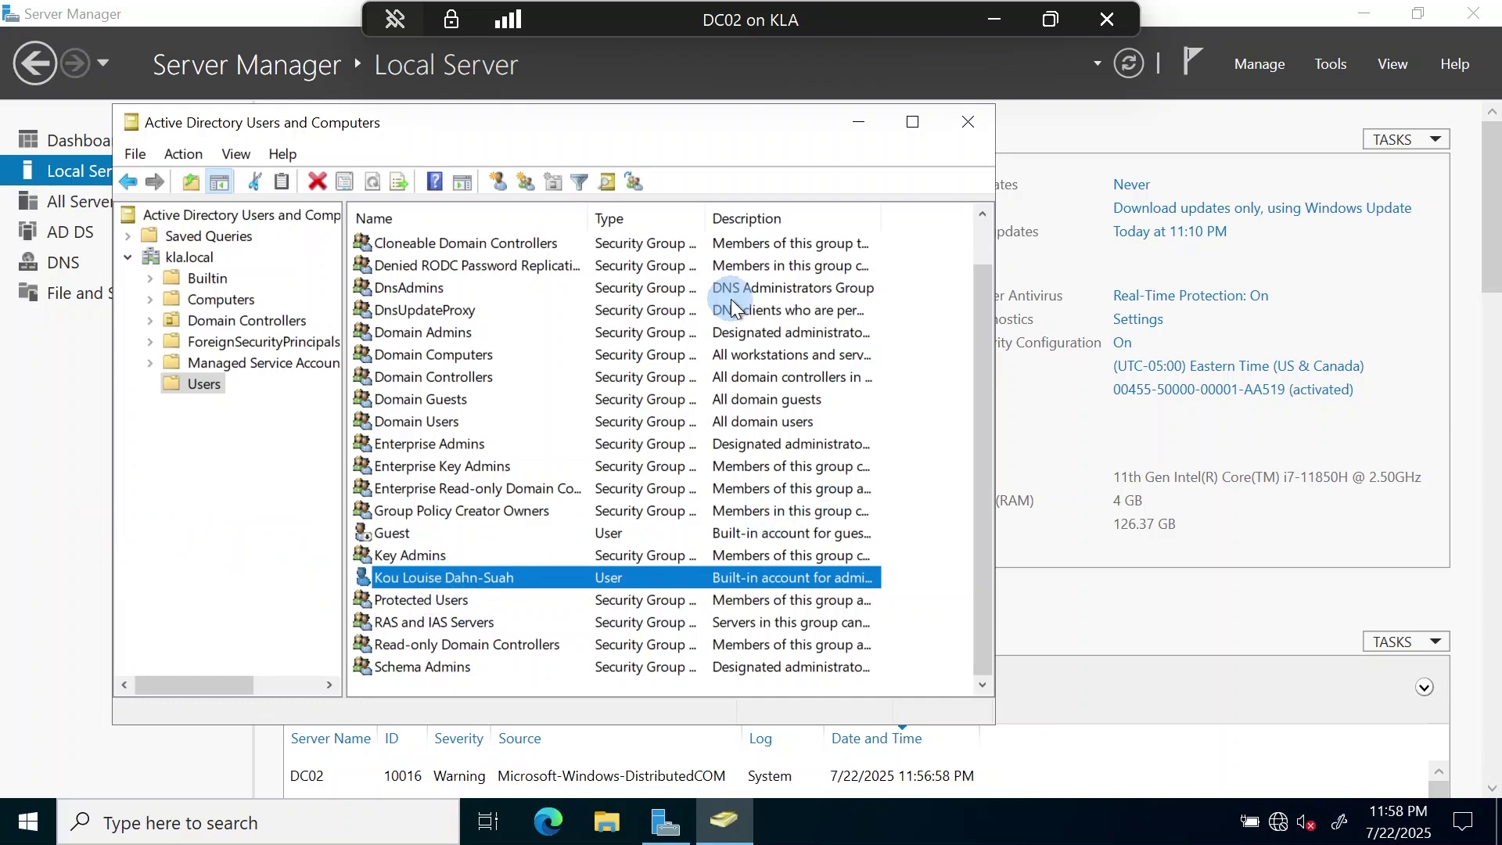
- Start a new user in Users and enter the first name, last name and logon name
right_click(953, 434)
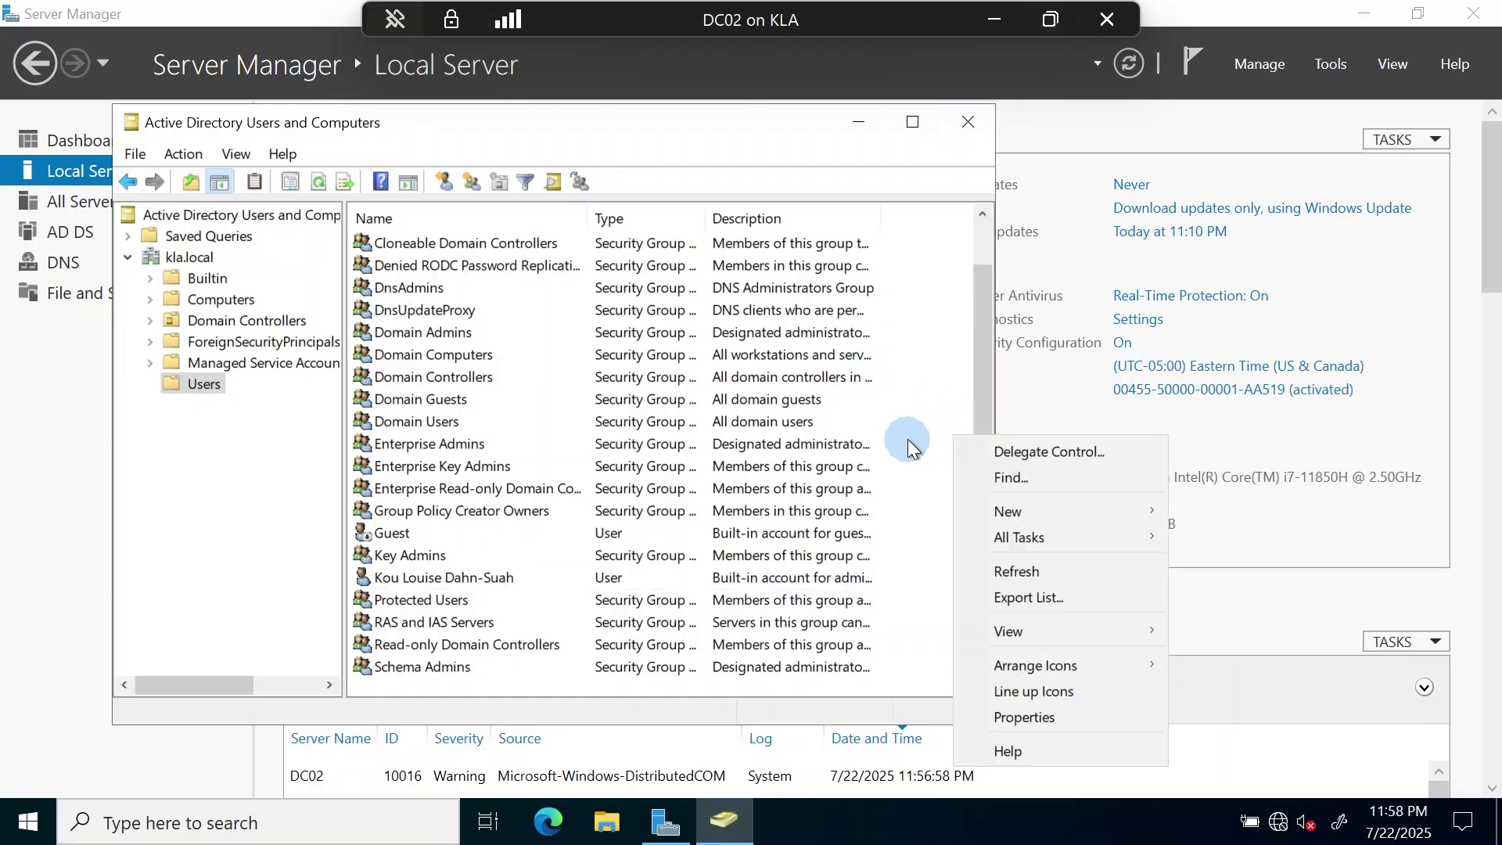
mouse_move(1004, 518)
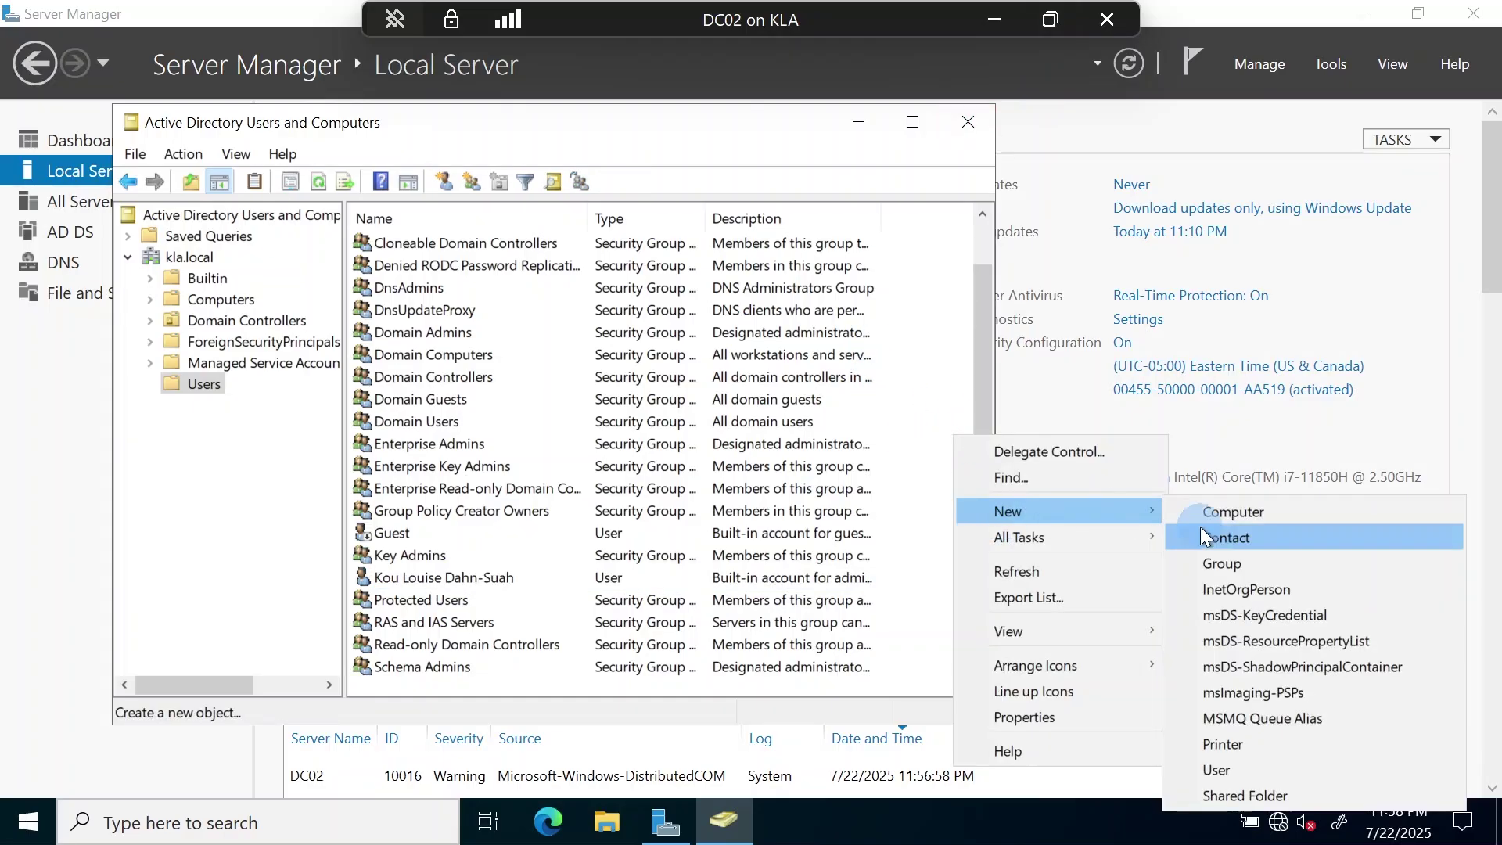
click(1238, 769)
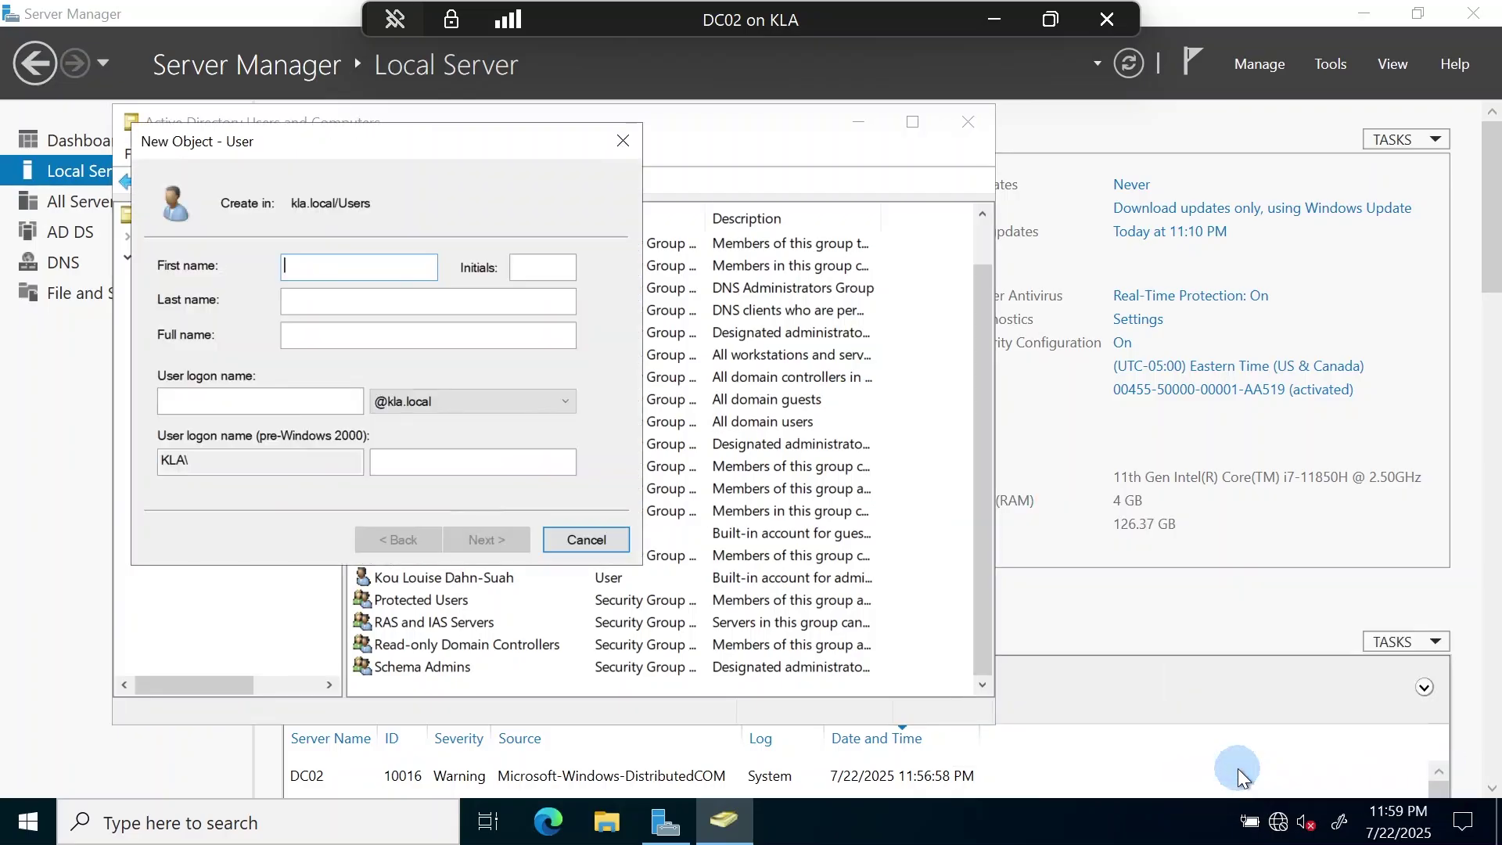
key(Tab)
key(Tab)
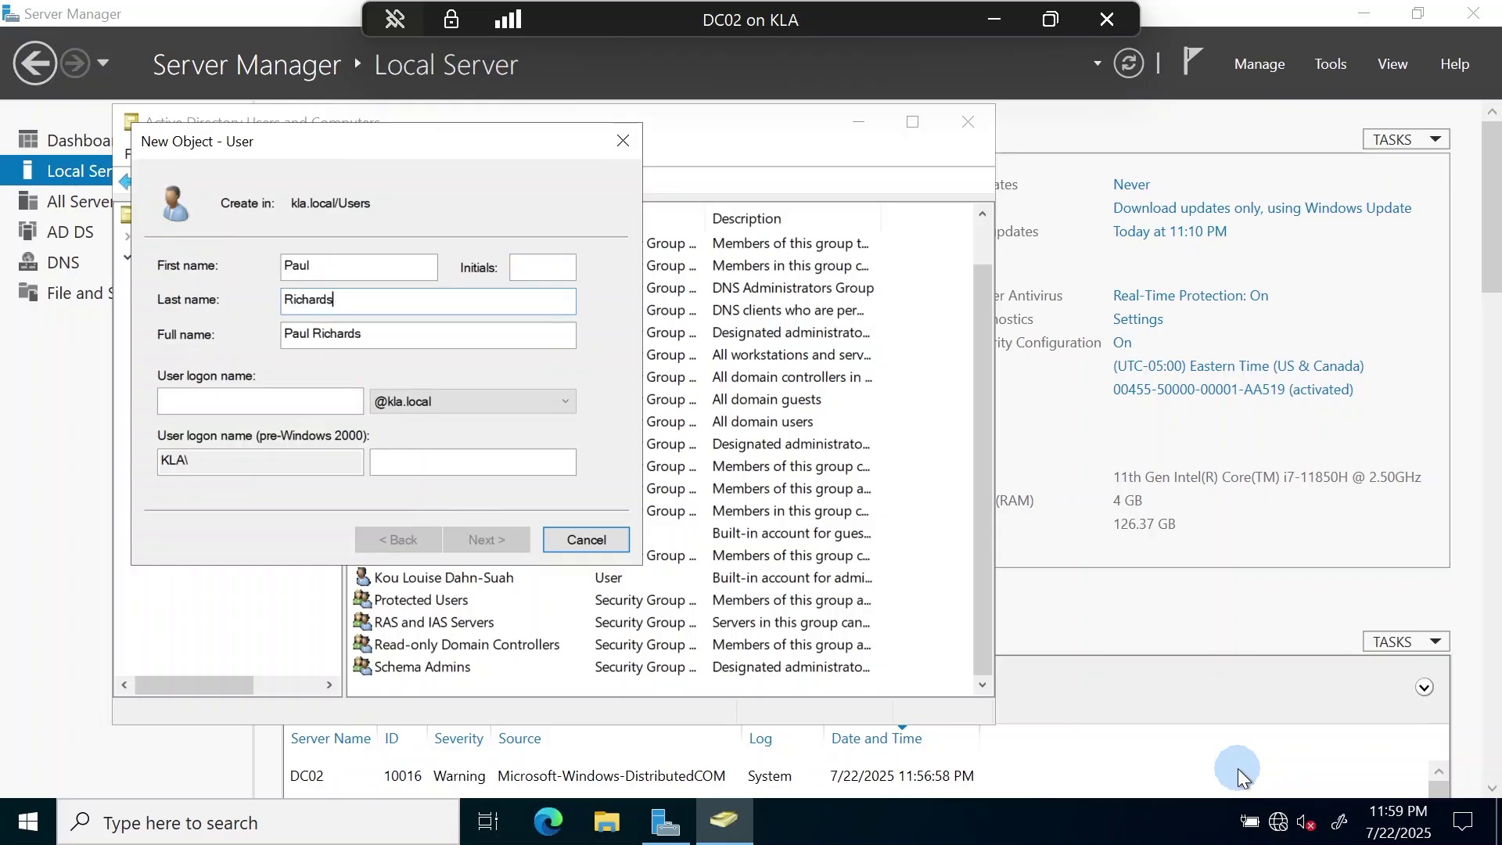
key(Tab)
key(Tab)
text(p)
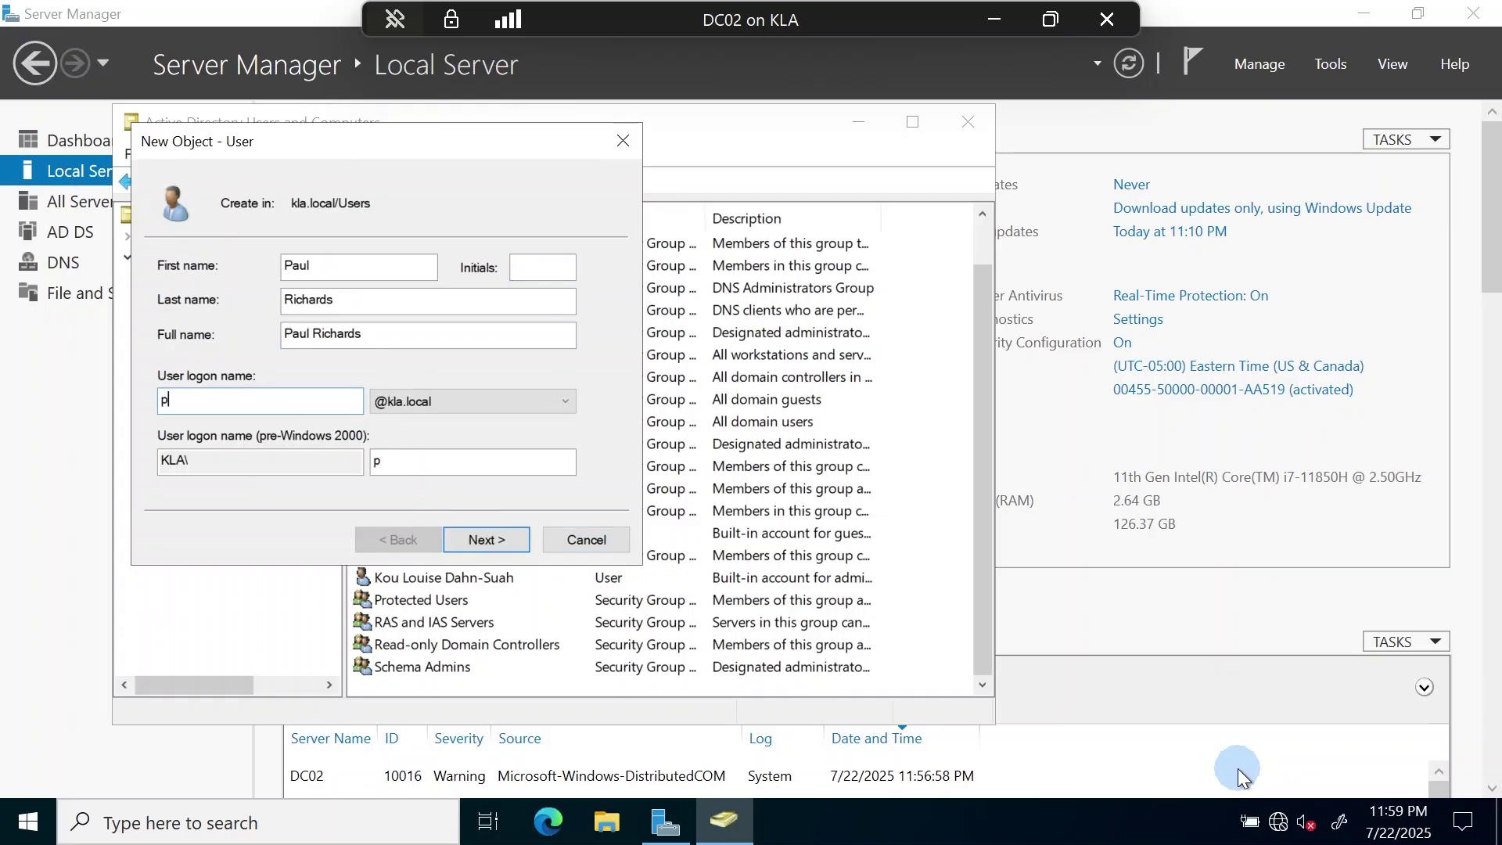
text(ri)
key(BackSpace)
key(BackSpace)
key(BackSpace)
text(paul)
- Set and confirm the new user's password, then finish creating the account
click(491, 537)
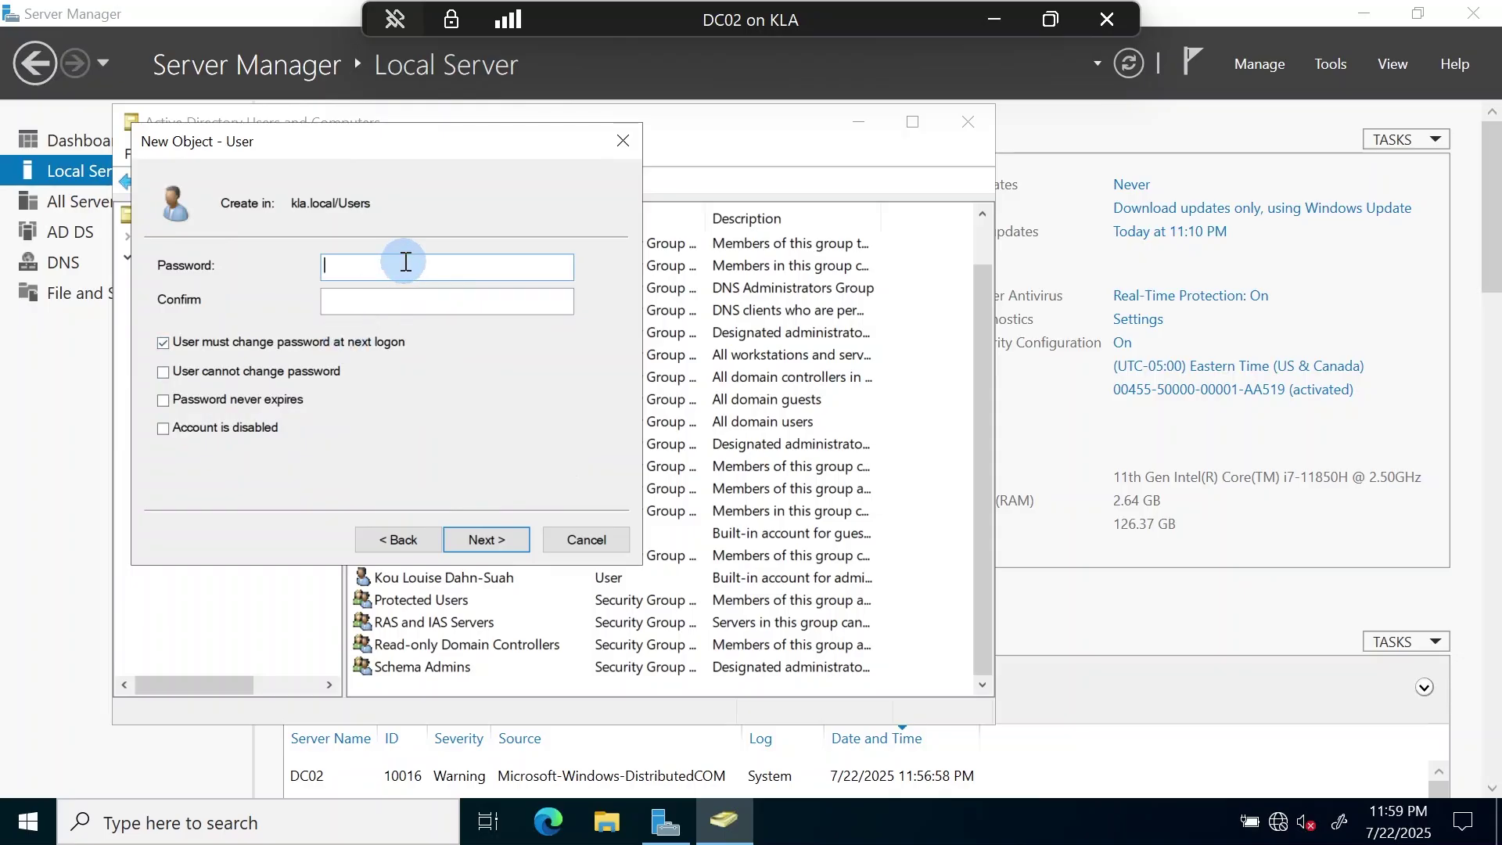
text(••)
key(BackSpace)
key(BackSpace)
text(••••••••••••)
key(Tab)
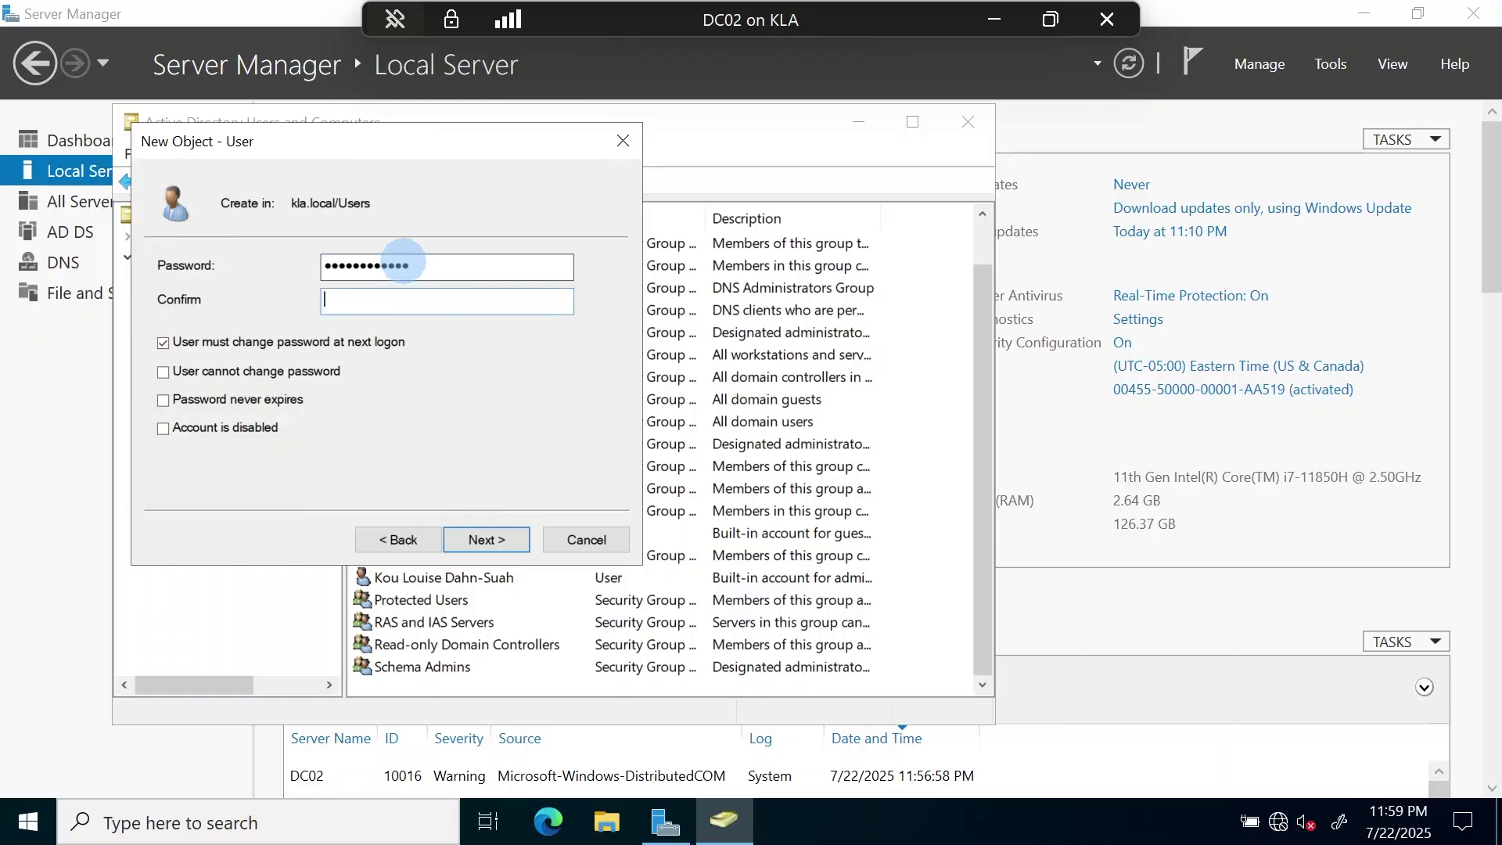
text(•••••••••••••)
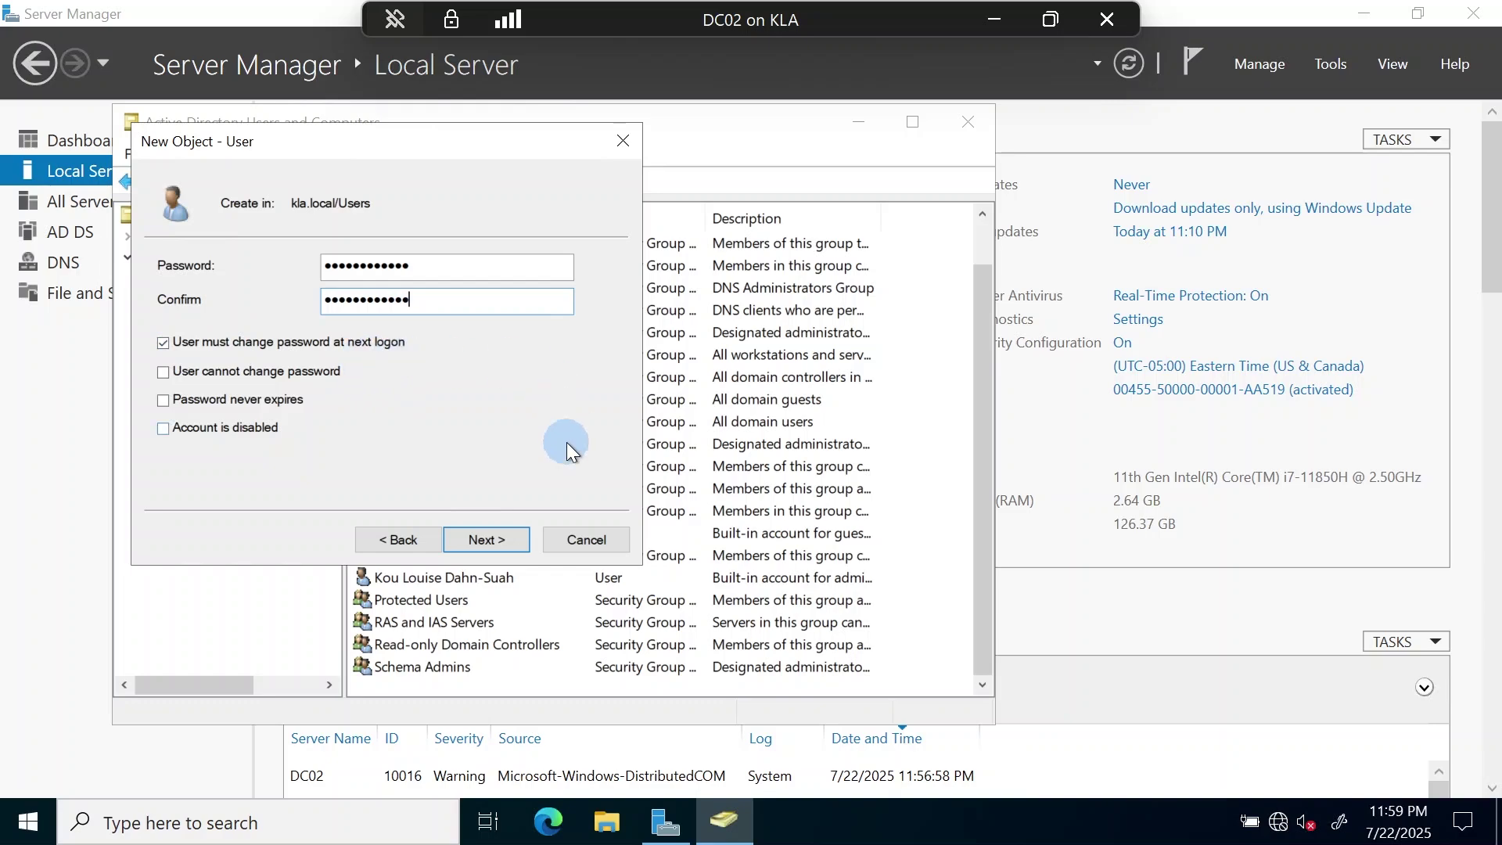
click(490, 540)
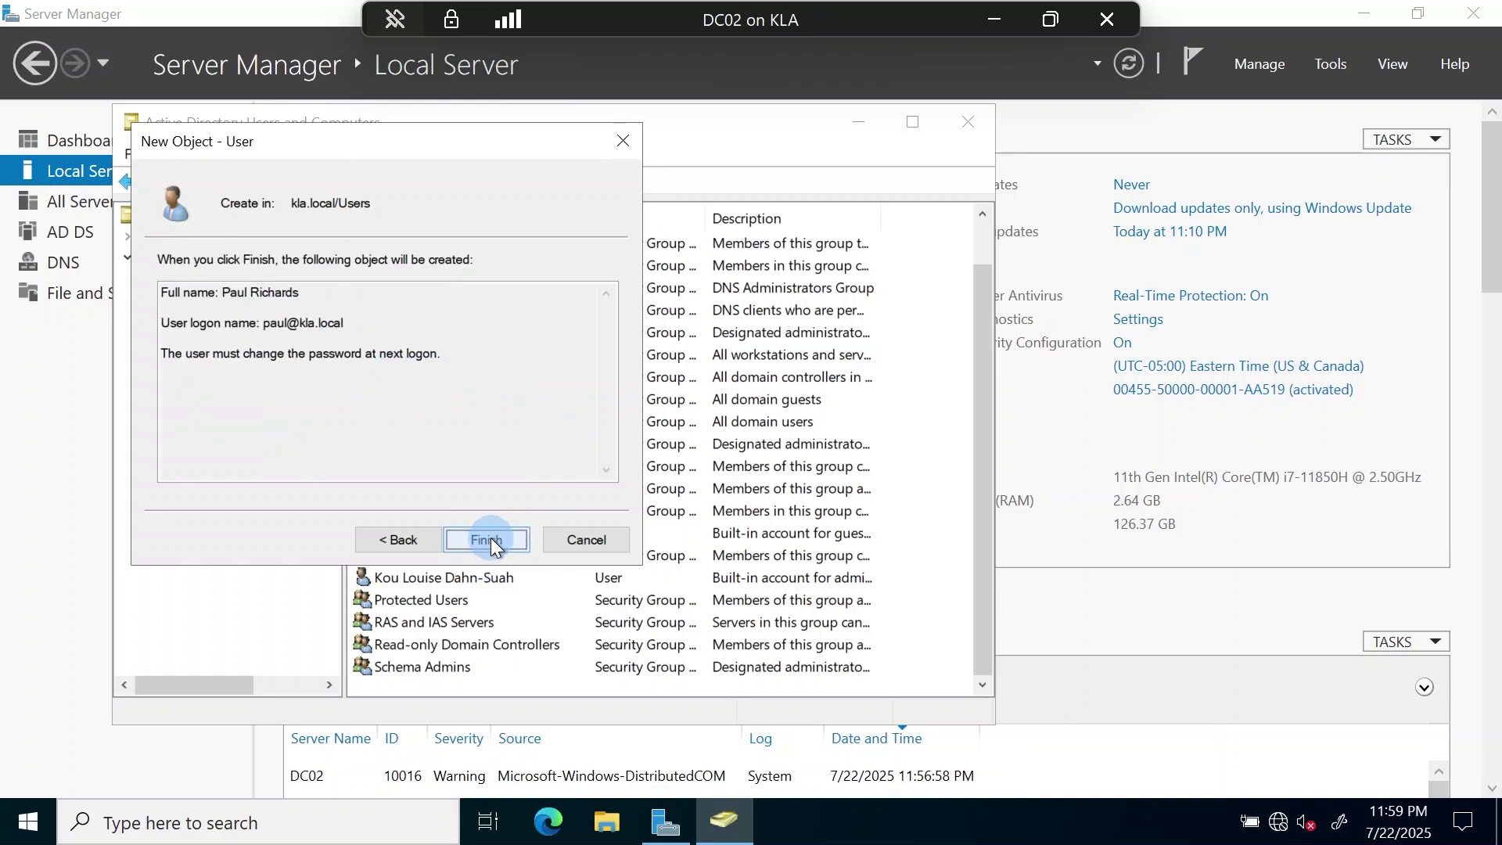
click(490, 539)
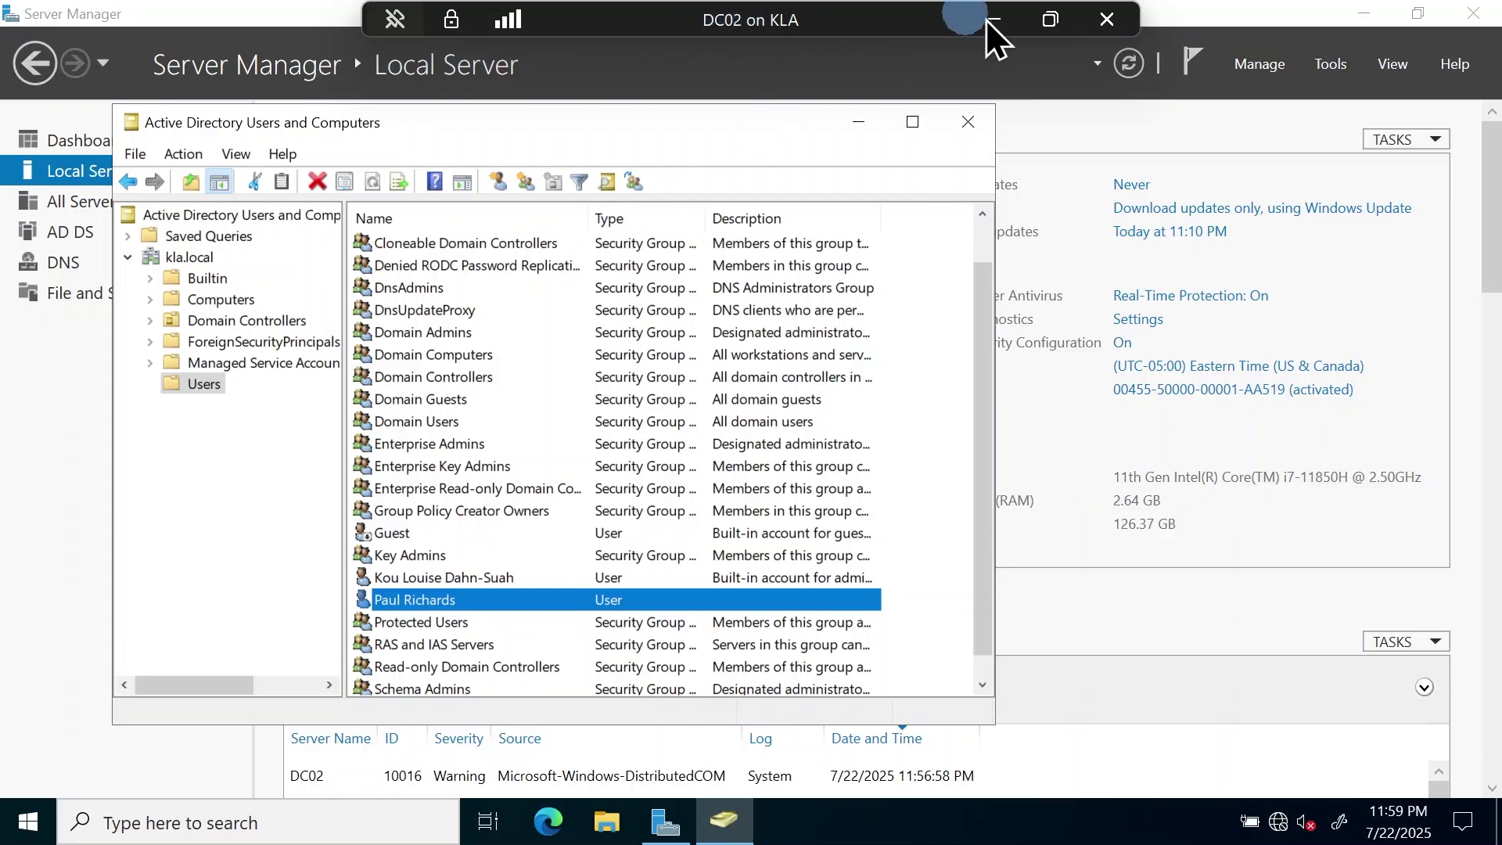
- Leave DC02's full-screen session and bring the DC01 session full-screen
click(1050, 17)
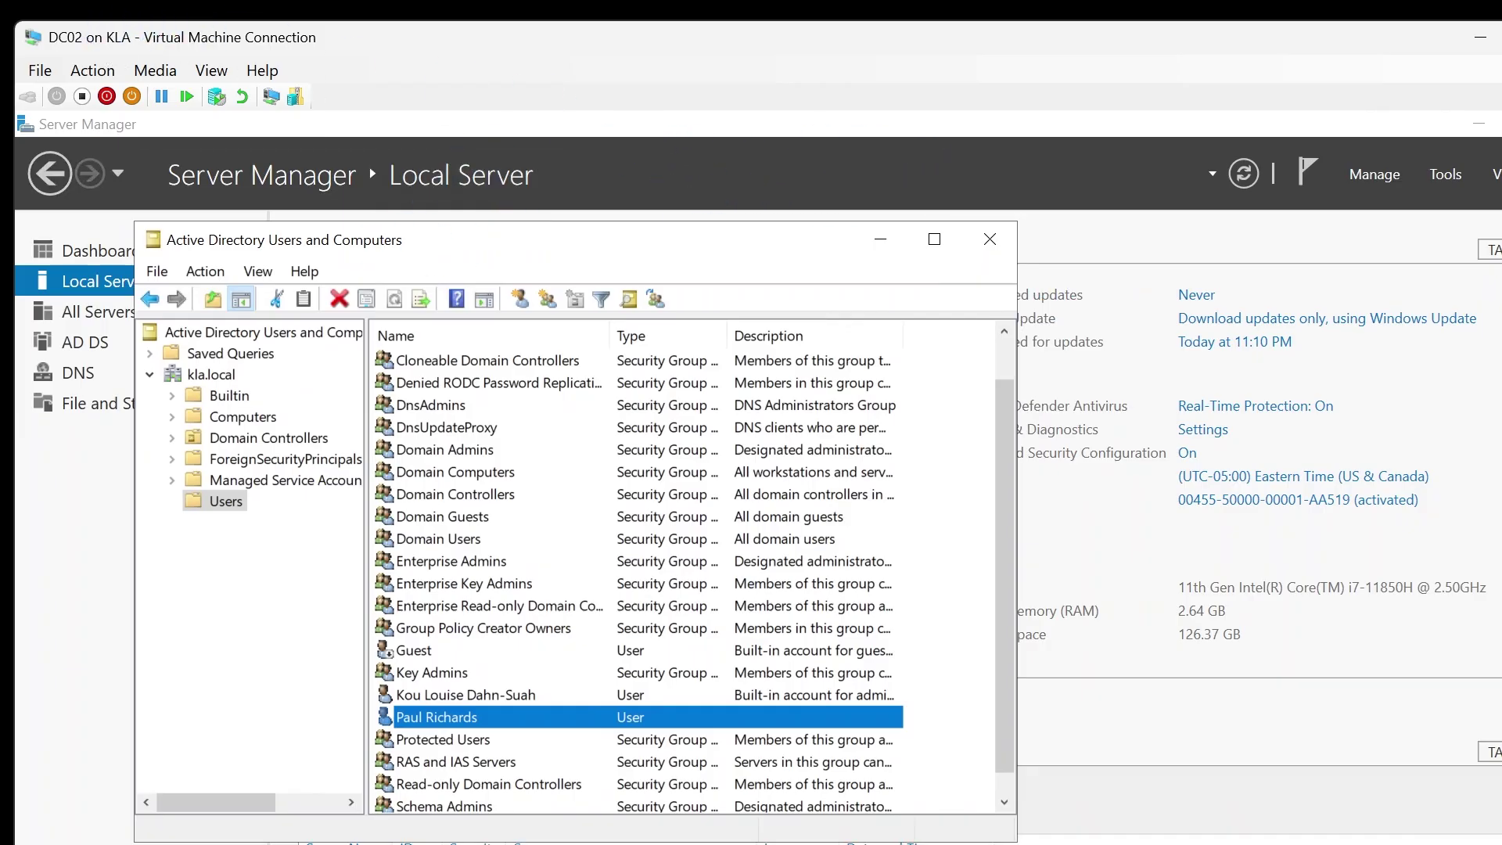
drag(0, 48, 590, 60)
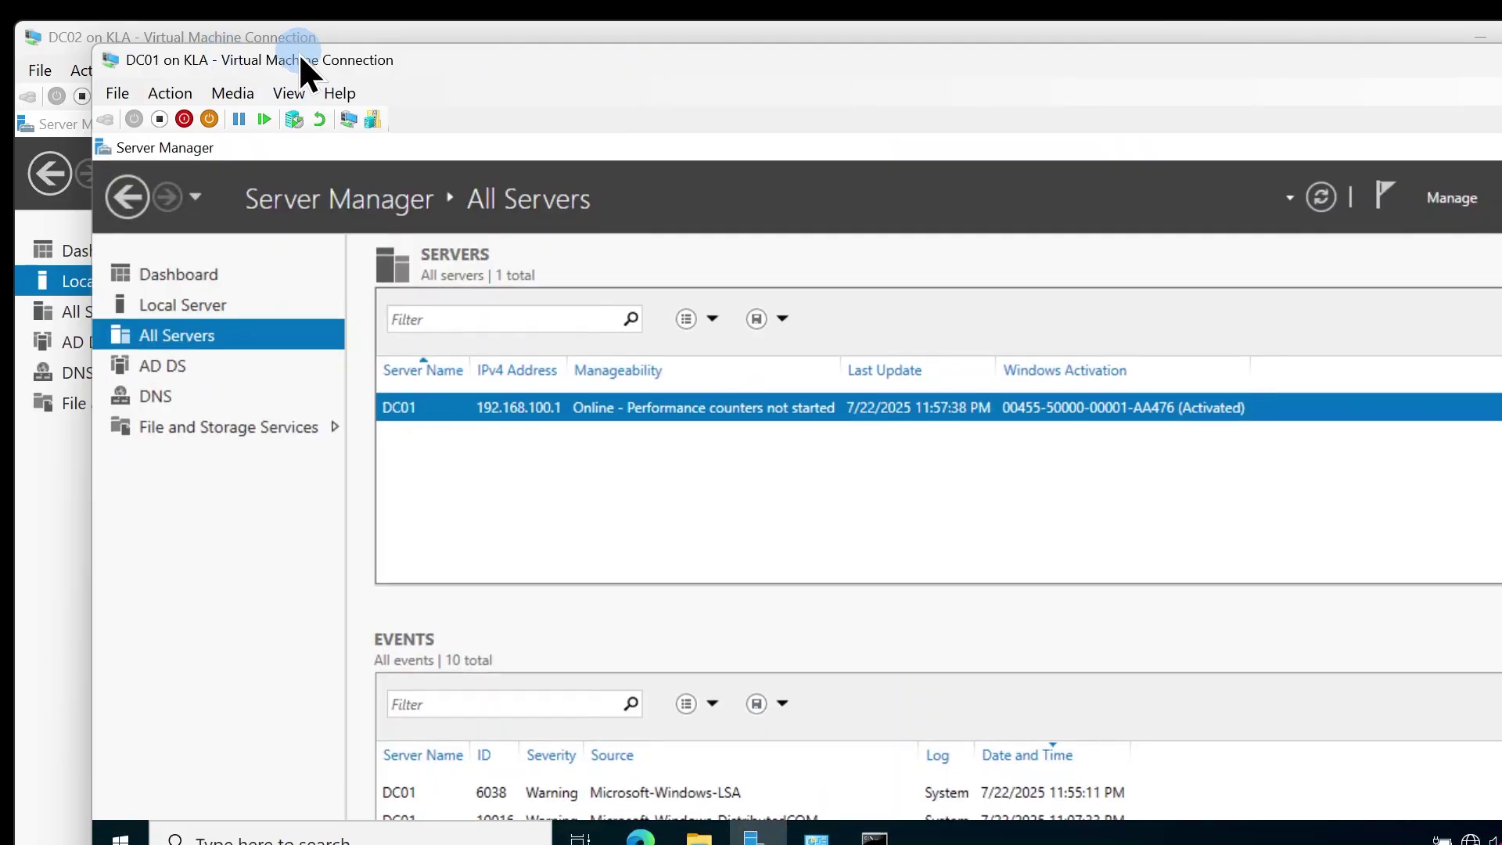
double_click(288, 56)
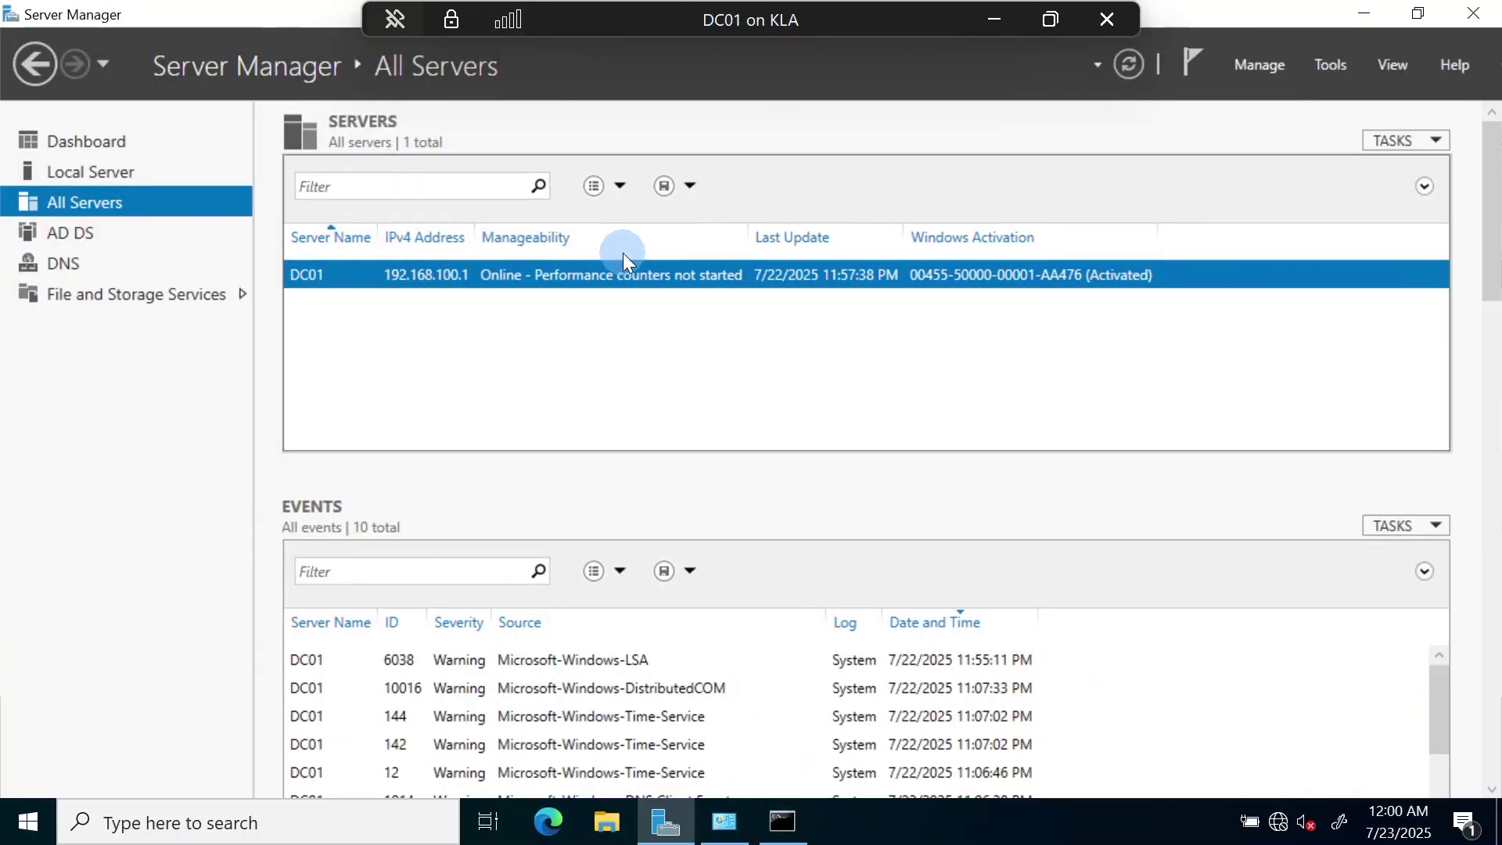
- Open Active Directory Users and Computers on DC01 and select the replicated user in Users
click(1331, 69)
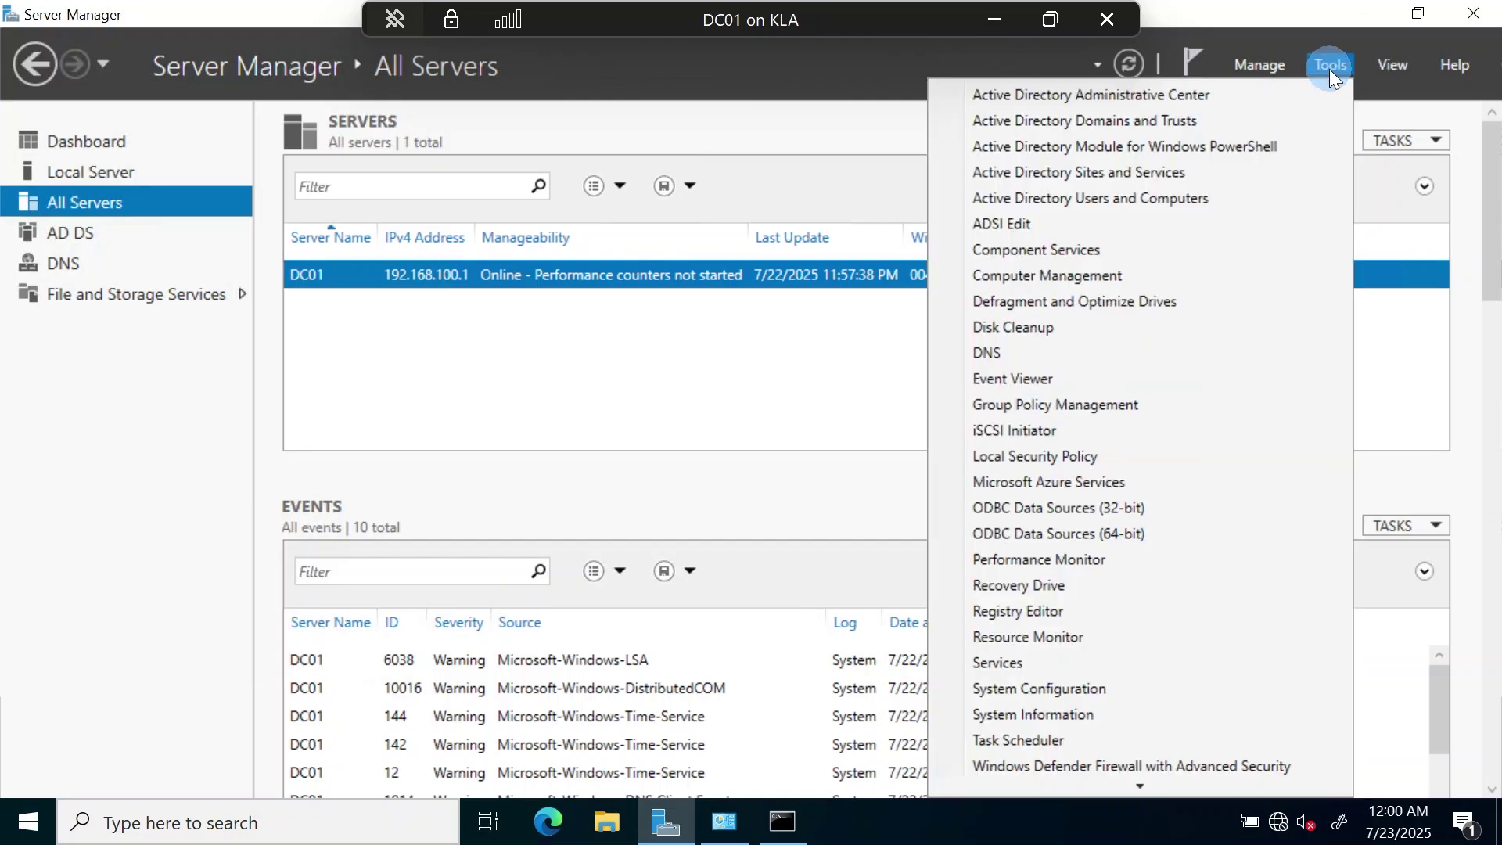
click(1106, 198)
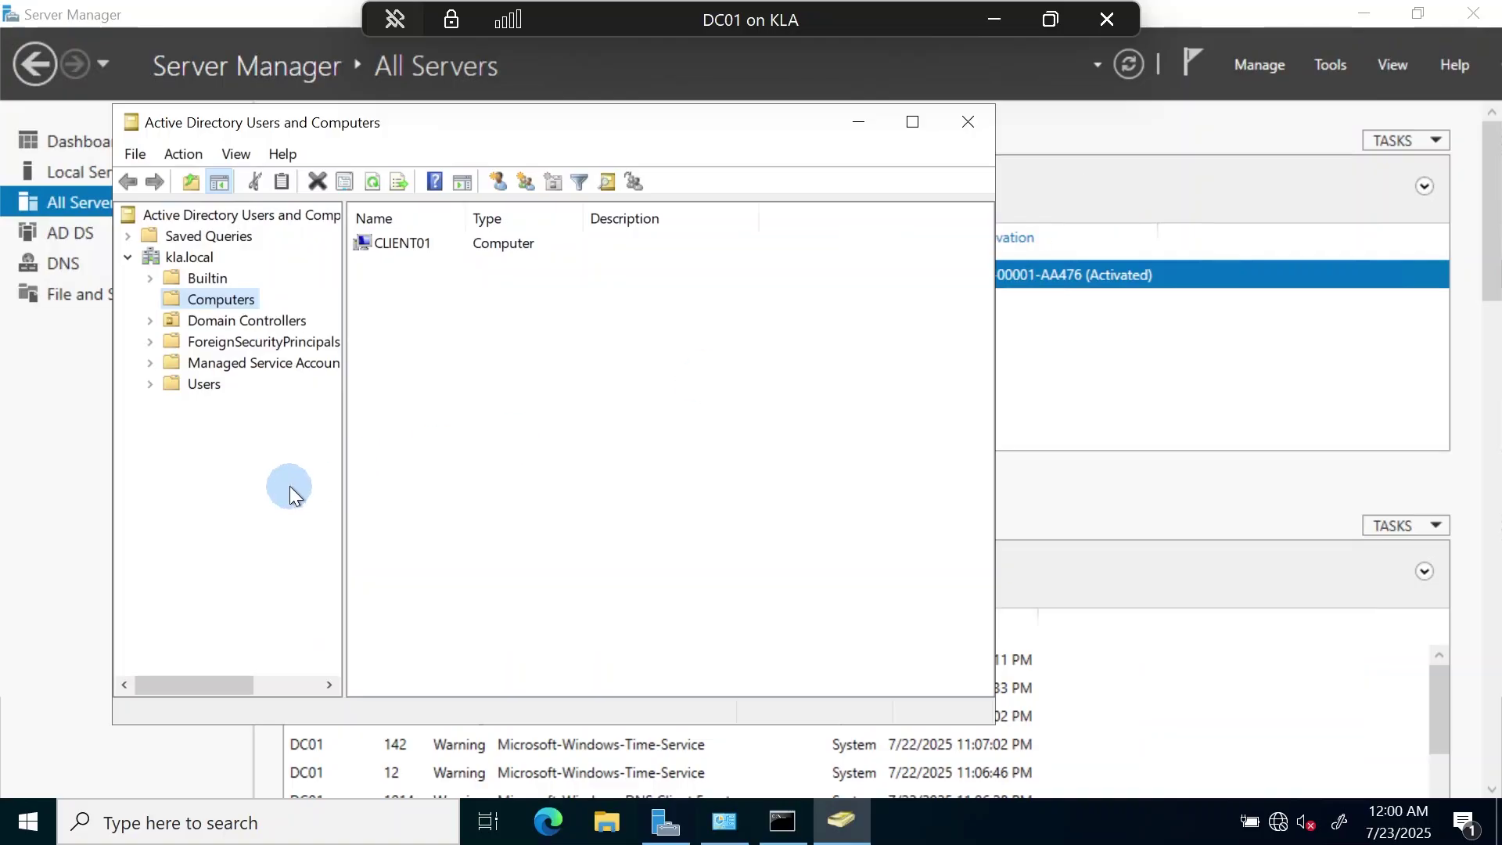
click(210, 391)
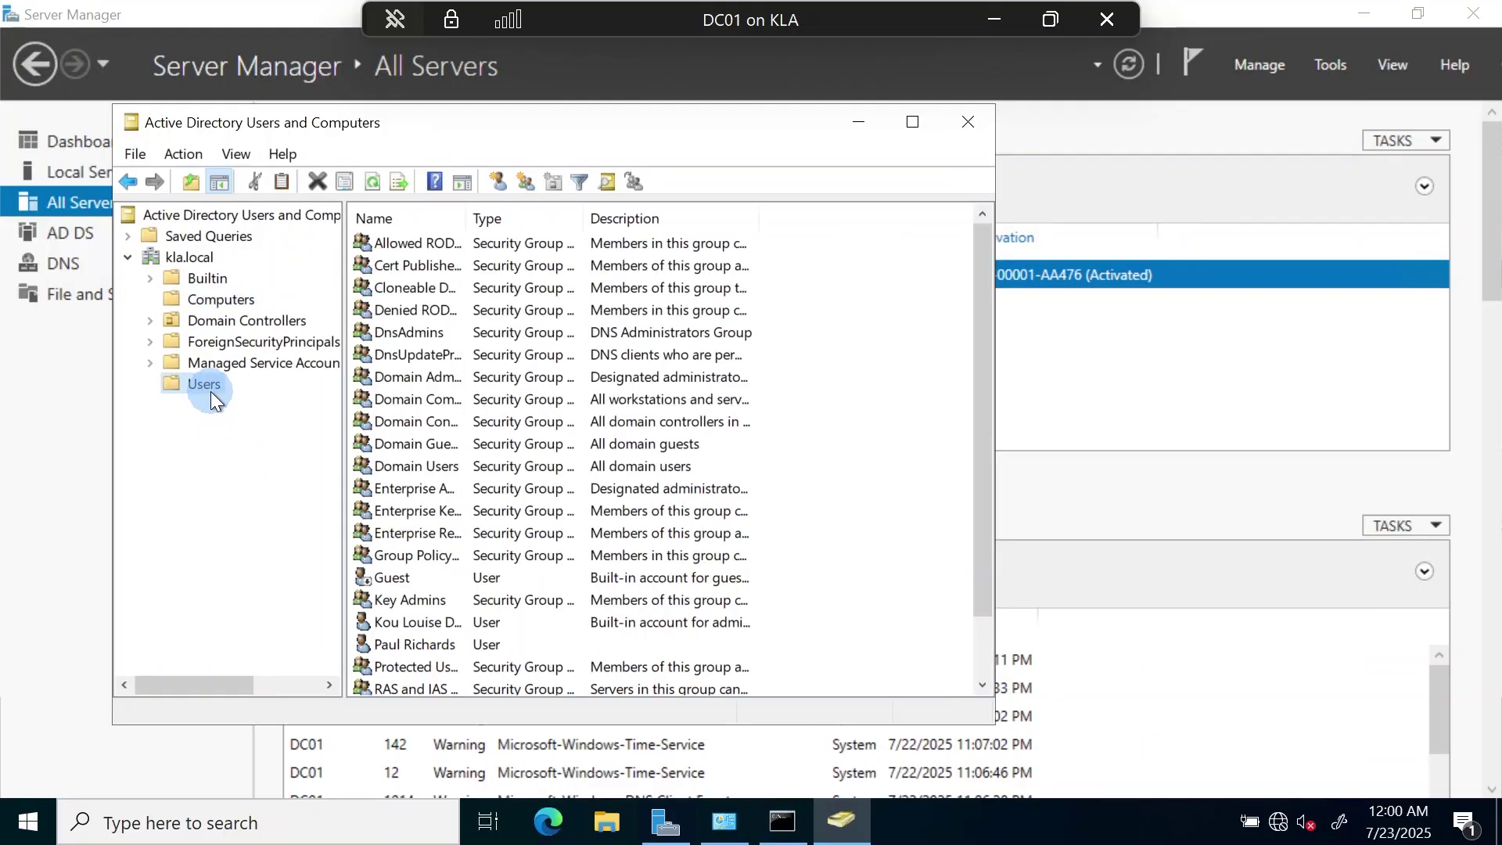
click(910, 122)
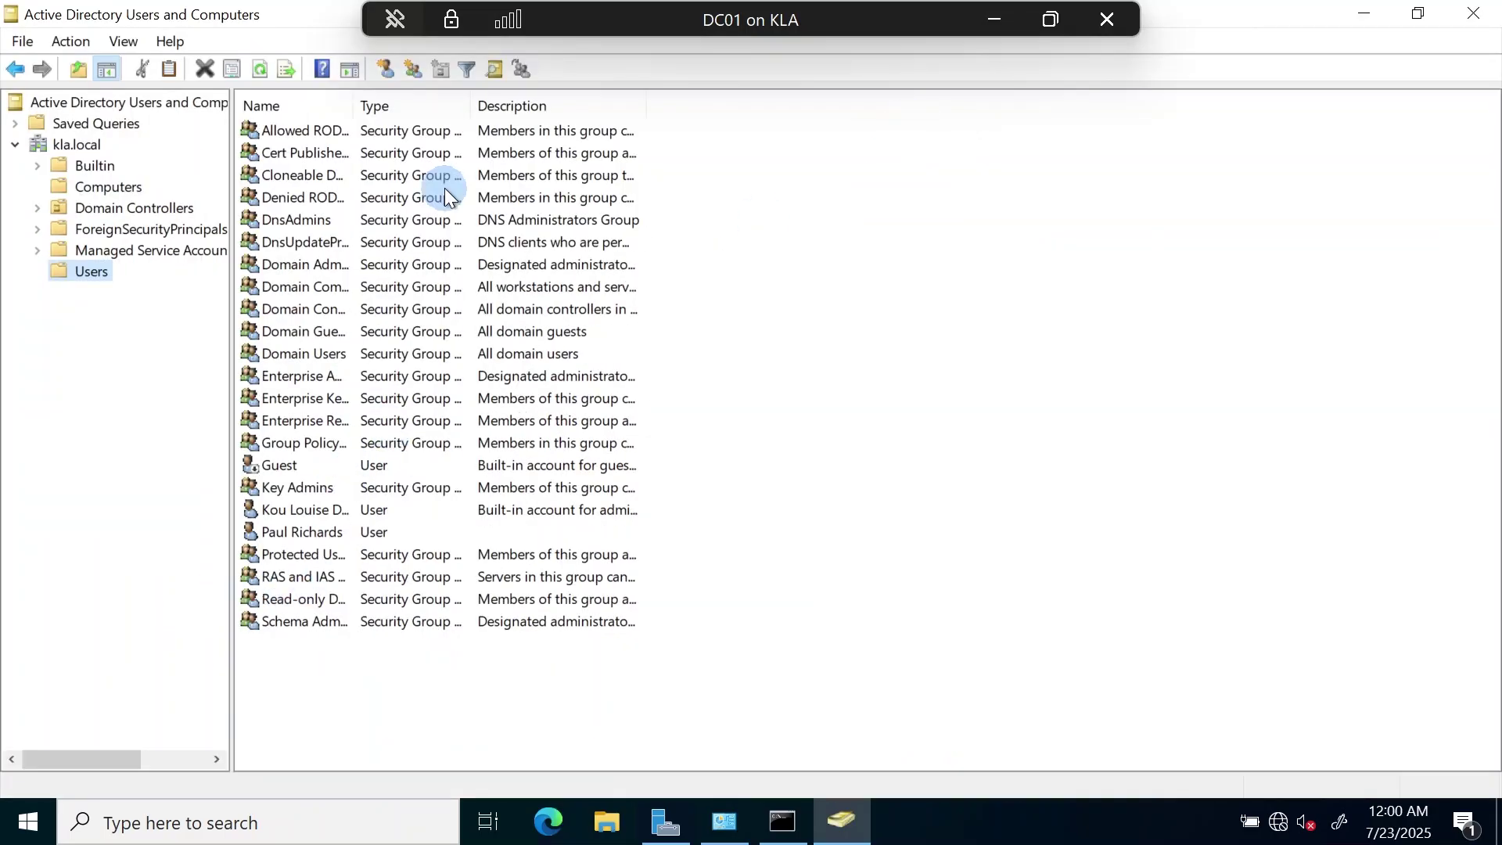
click(306, 532)
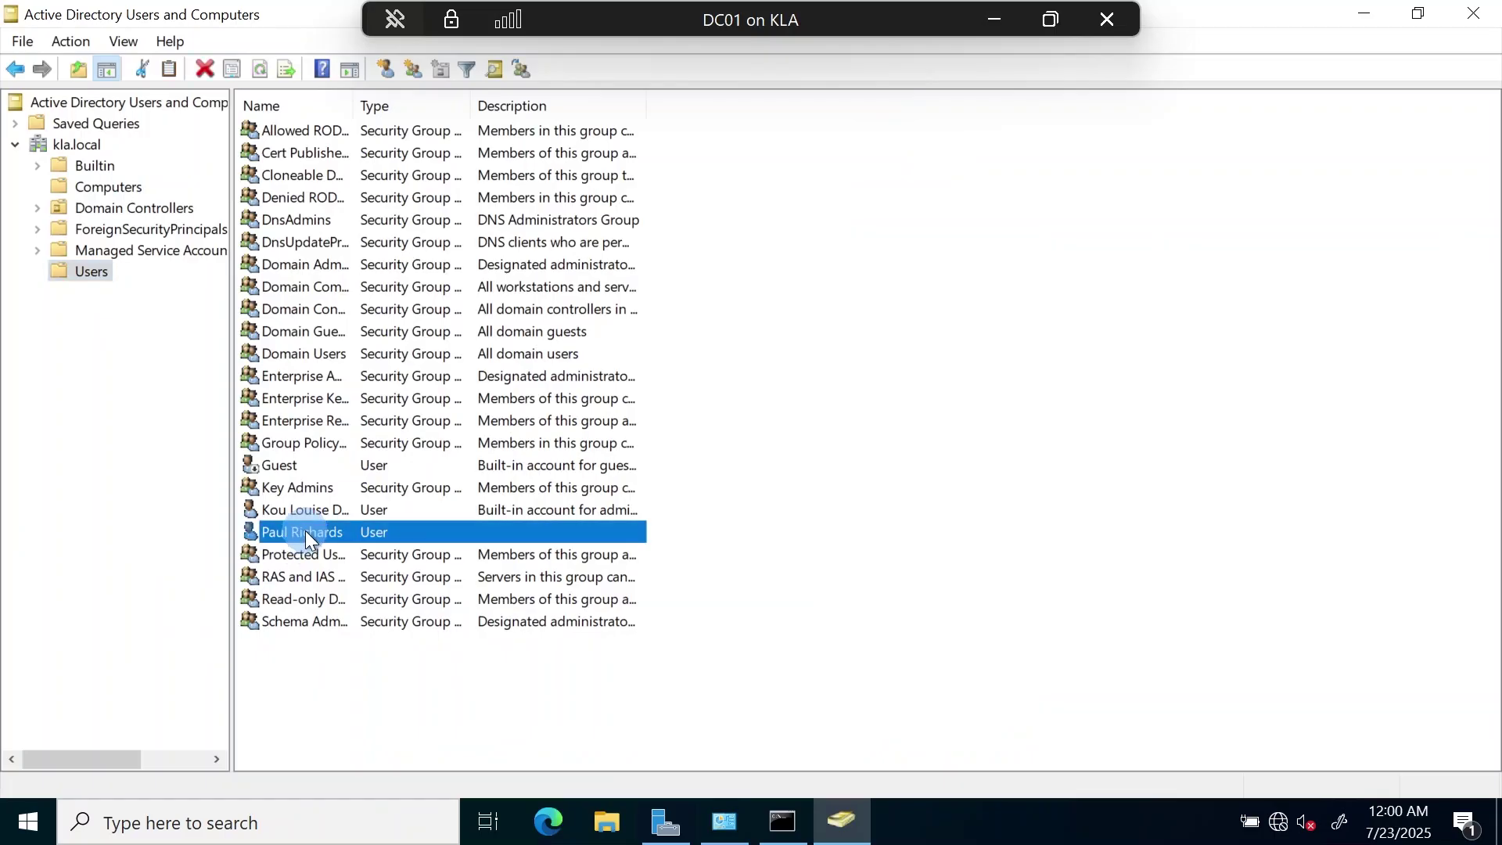